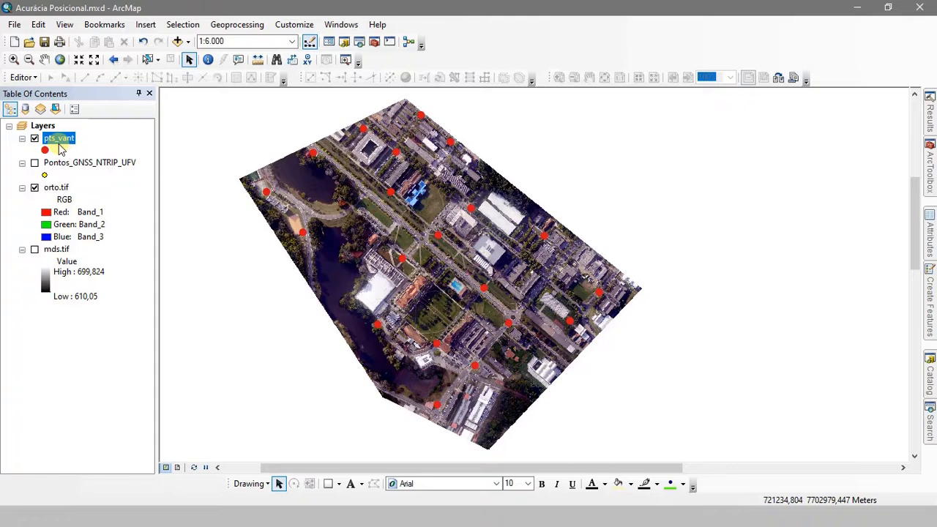
- Review the attribute tables of the pts_vant and Pontos_GNSS_NTRIP_UFV layers, displaying the GNSS points only during the inspection
{"action": "key", "text": "ctrl+t"}
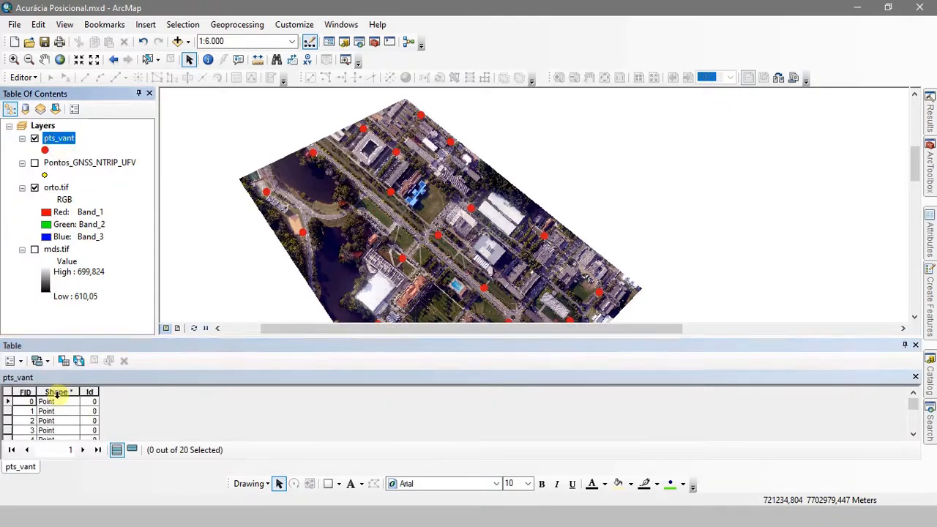
{"action": "left_click", "coordinate": [915, 344]}
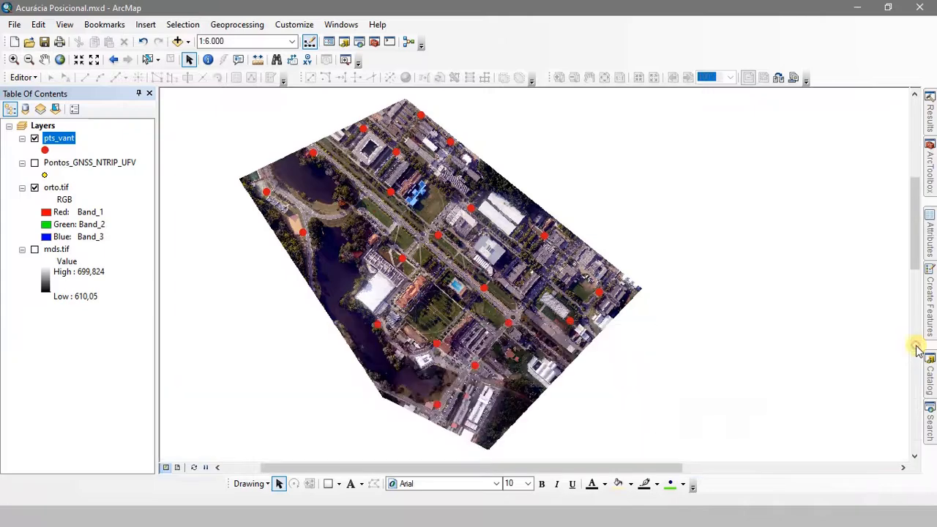
{"action": "left_click", "coordinate": [34, 163]}
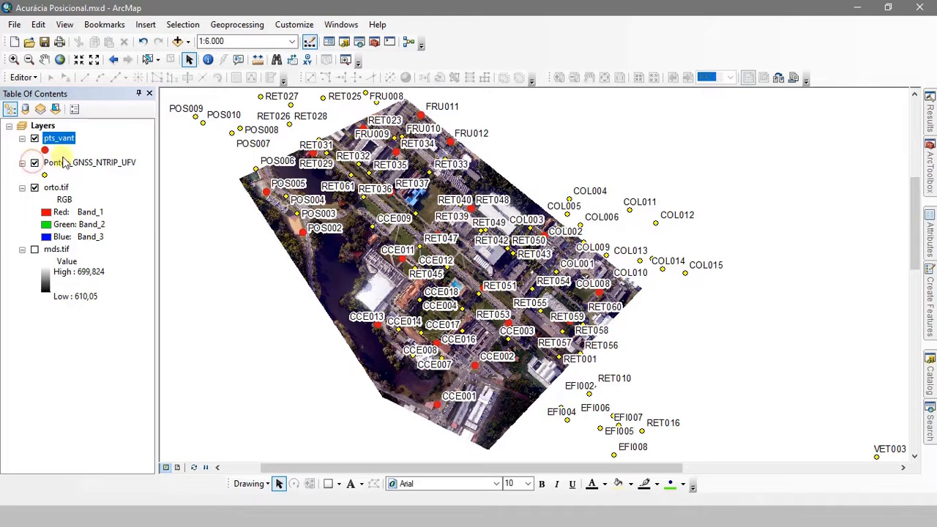
{"action": "left_click", "coordinate": [64, 167]}
{"action": "key", "text": "ctrl+t"}
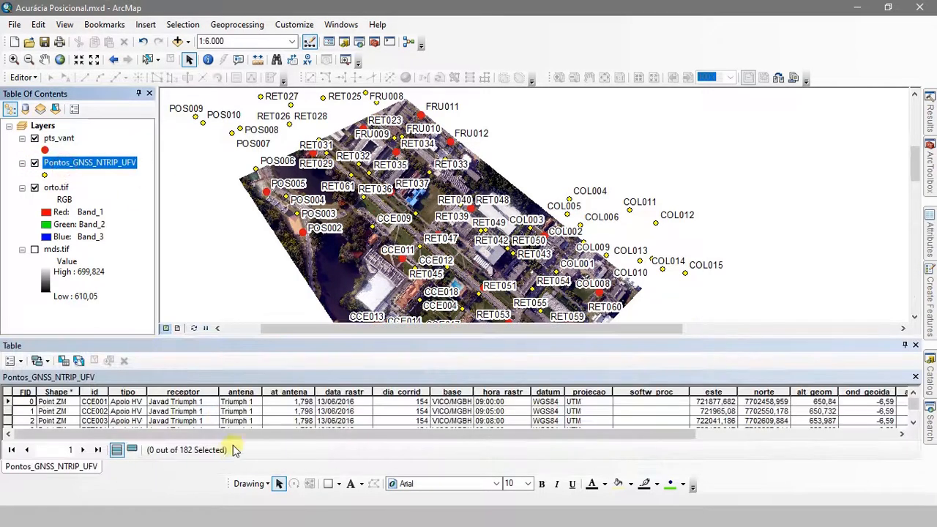
{"action": "left_click_drag", "start_coordinate": [249, 436], "coordinate": [471, 466]}
{"action": "left_click_drag", "start_coordinate": [531, 451], "coordinate": [534, 443]}
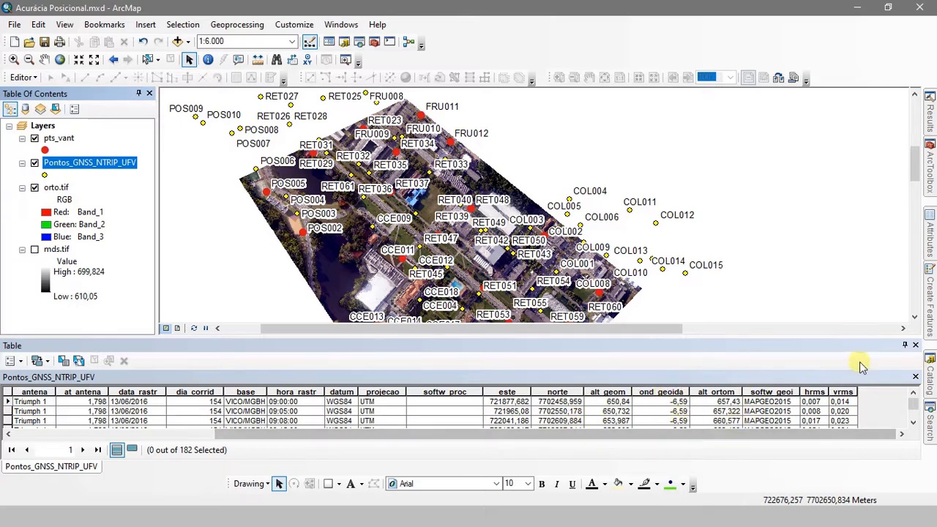
{"action": "left_click", "coordinate": [915, 346]}
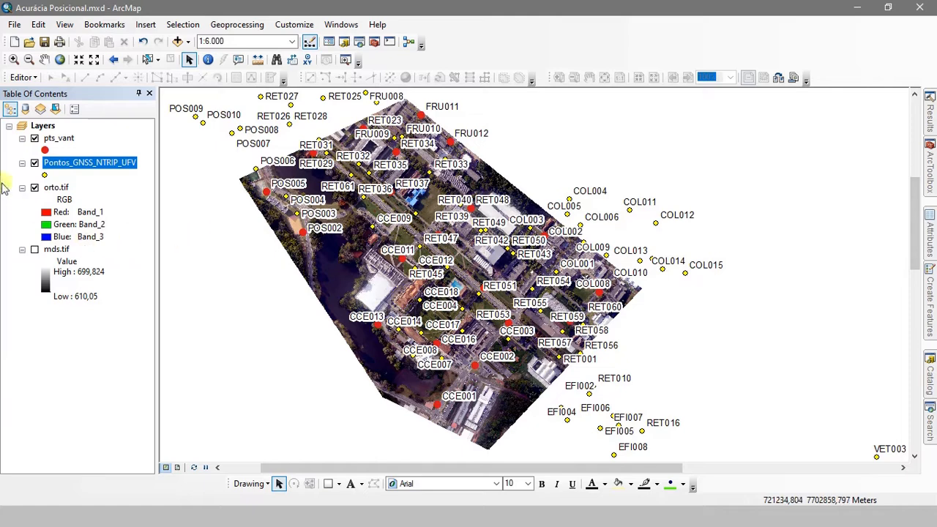
{"action": "left_click", "coordinate": [34, 163]}
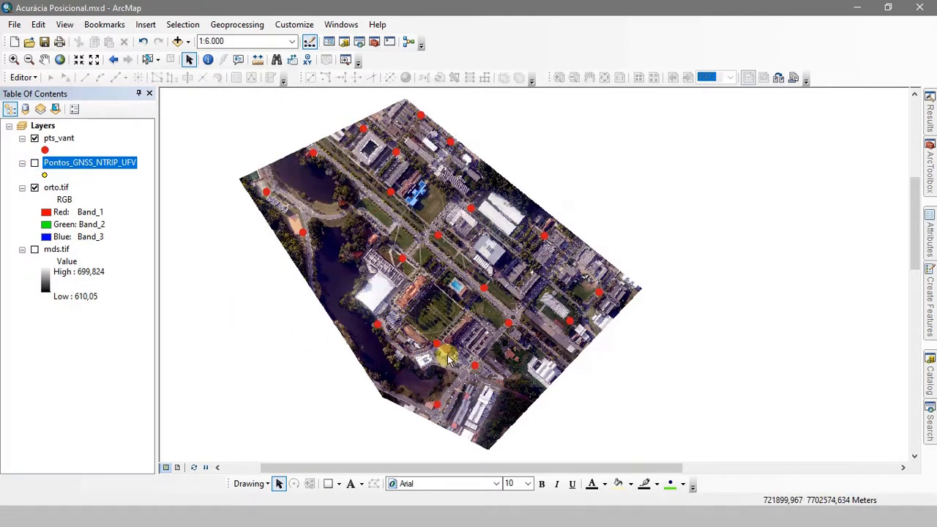
- Run Add XY Coordinates on the pts_vant layer and check the coordinate fields in its attribute table
{"action": "scroll", "coordinate": [437, 345], "scroll_direction": "up", "scroll_amount": 5}
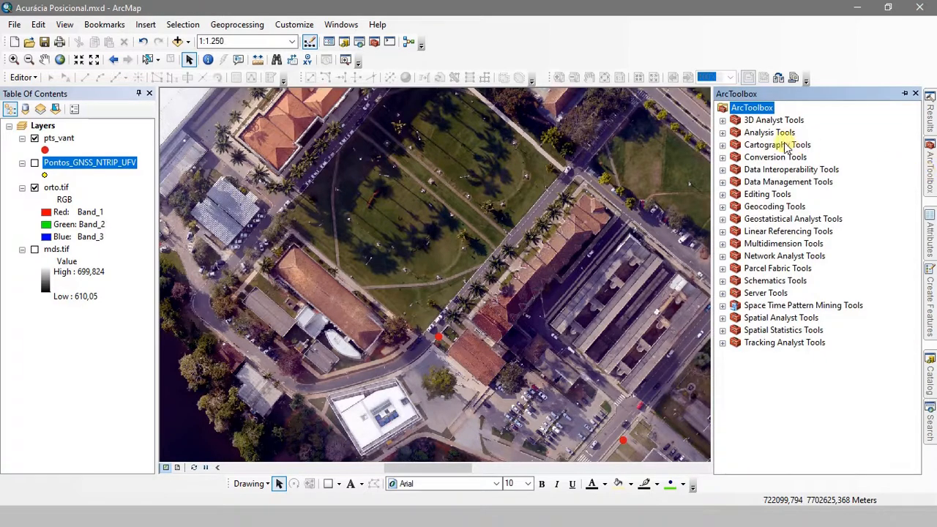
{"action": "left_click", "coordinate": [722, 182]}
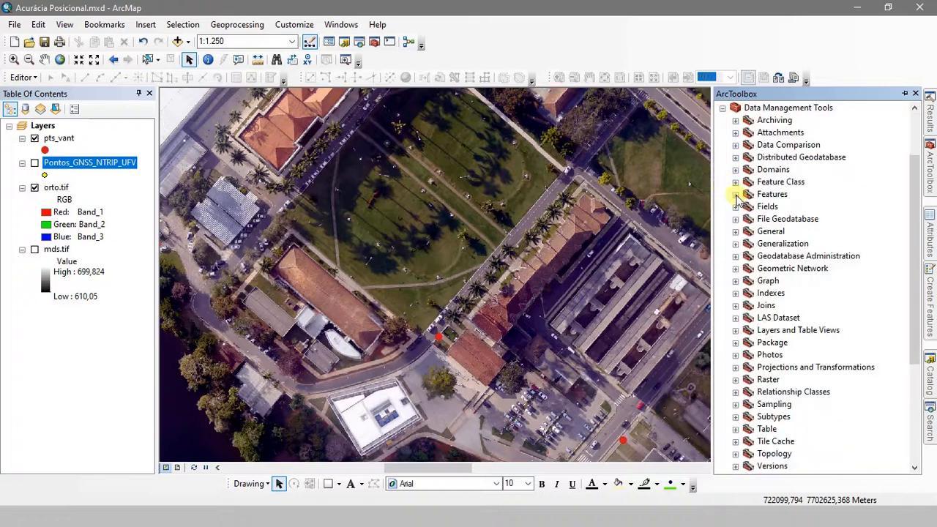
{"action": "left_click", "coordinate": [735, 194]}
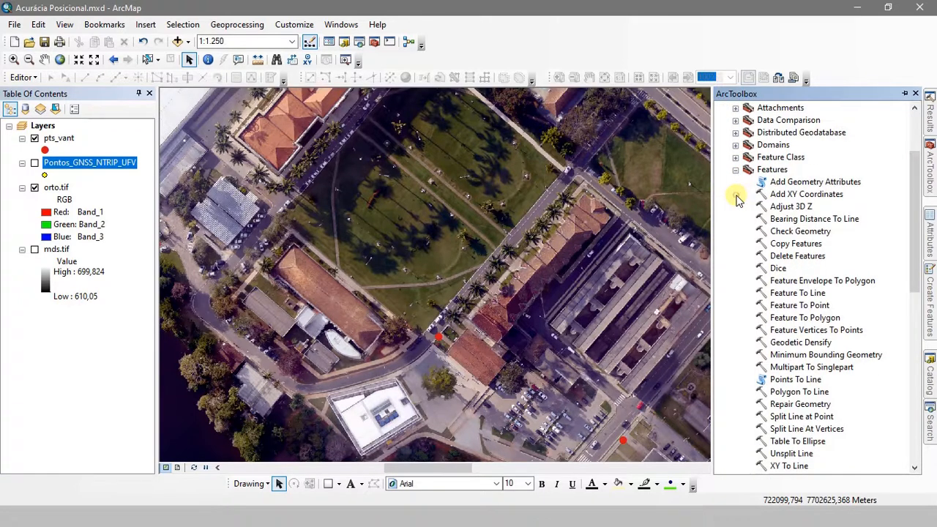
{"action": "left_click", "coordinate": [791, 196]}
{"action": "double_click", "coordinate": [789, 194]}
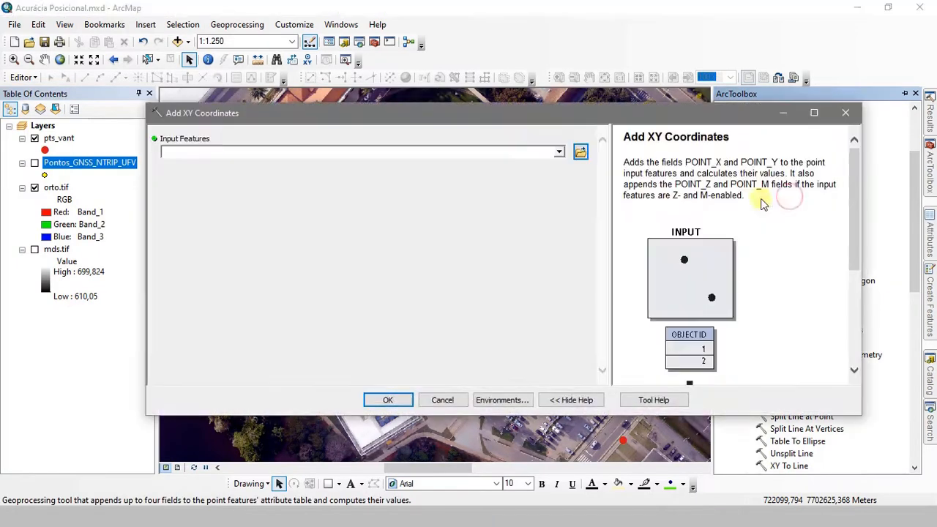
{"action": "left_click", "coordinate": [558, 149]}
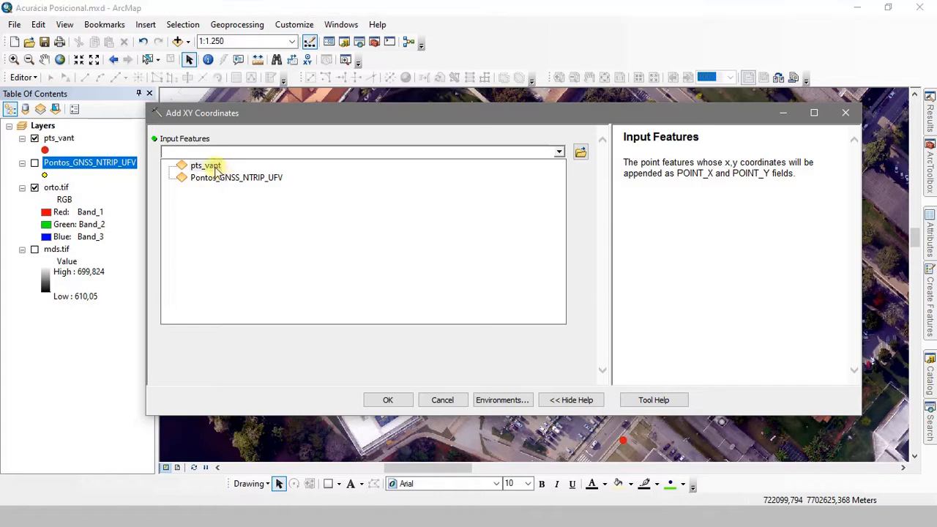
{"action": "left_click", "coordinate": [204, 165]}
{"action": "left_click", "coordinate": [386, 400]}
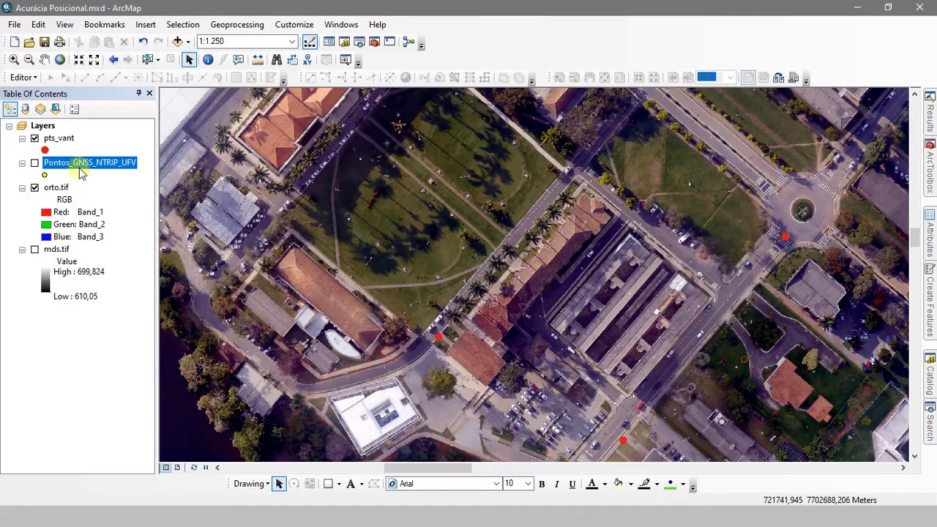
{"action": "double_click", "coordinate": [60, 140], "text": "ctrl"}
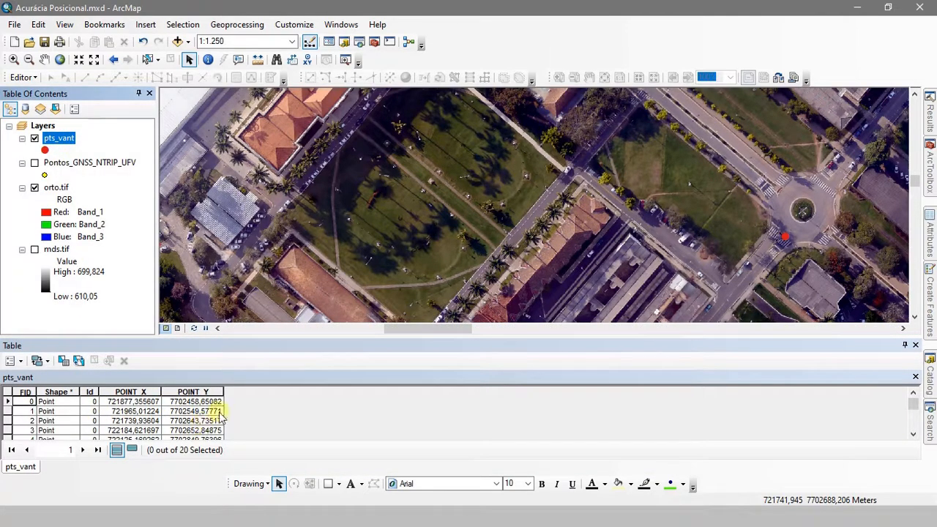
{"action": "left_click", "coordinate": [915, 344]}
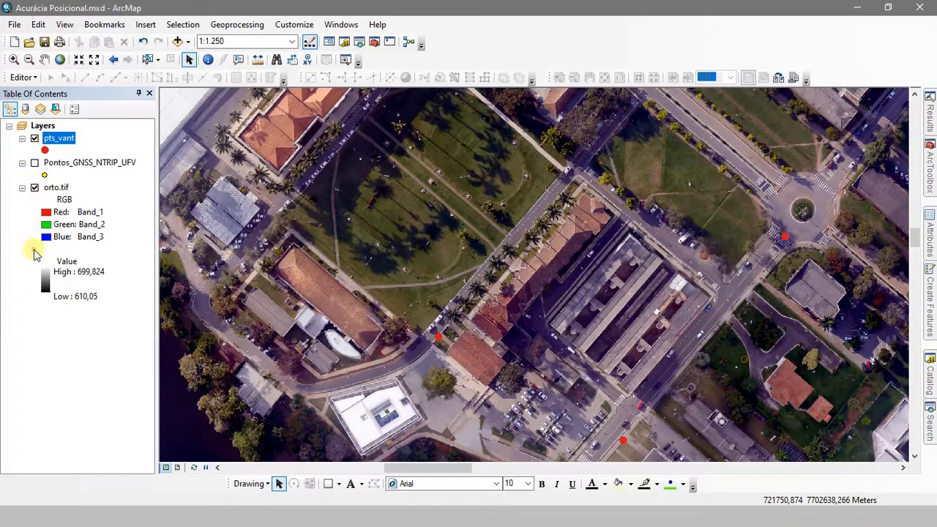
- Display the mds.tif surface model, compare it with orto.tif by toggling the orthophoto, and leave orto.tif hidden
{"action": "left_click", "coordinate": [34, 187]}
{"action": "left_click", "coordinate": [34, 187]}
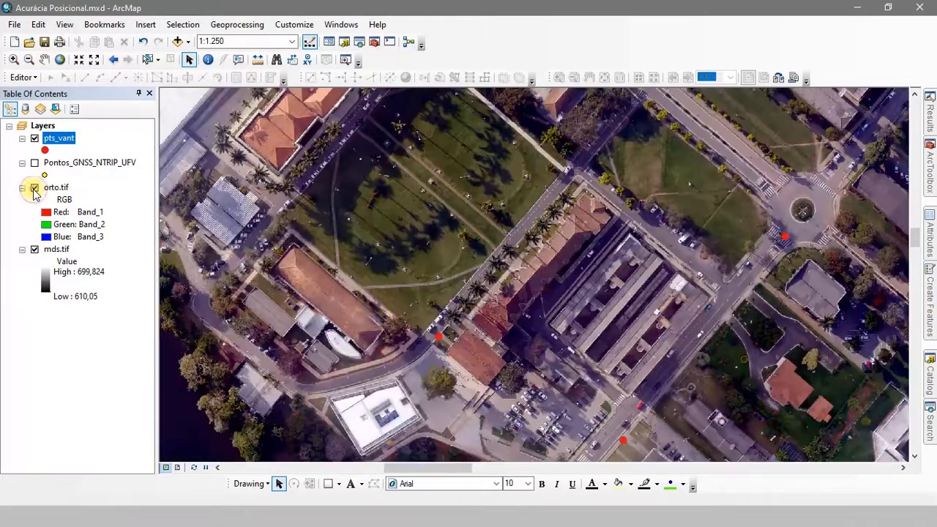
{"action": "left_click", "coordinate": [34, 188]}
{"action": "left_click", "coordinate": [34, 188]}
{"action": "left_click", "coordinate": [34, 187]}
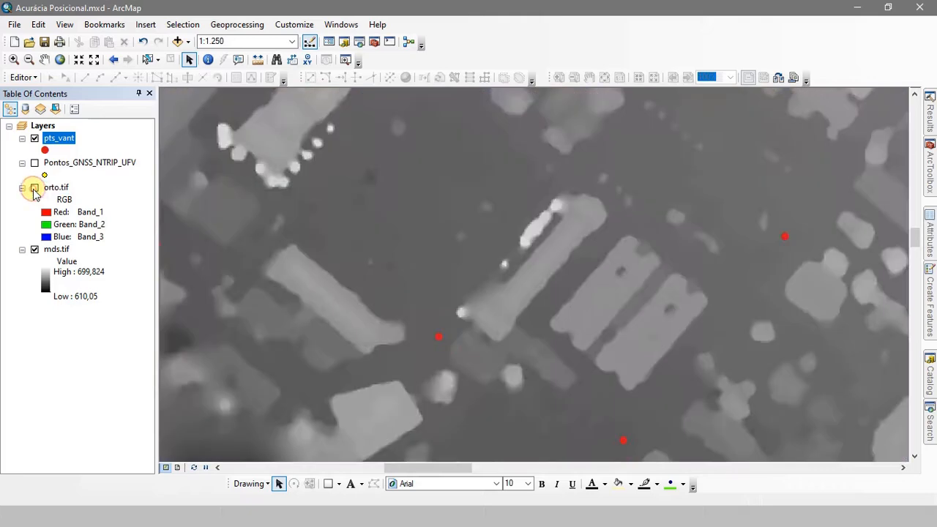
{"action": "left_click", "coordinate": [34, 187]}
{"action": "left_click", "coordinate": [35, 188]}
{"action": "left_click", "coordinate": [34, 187]}
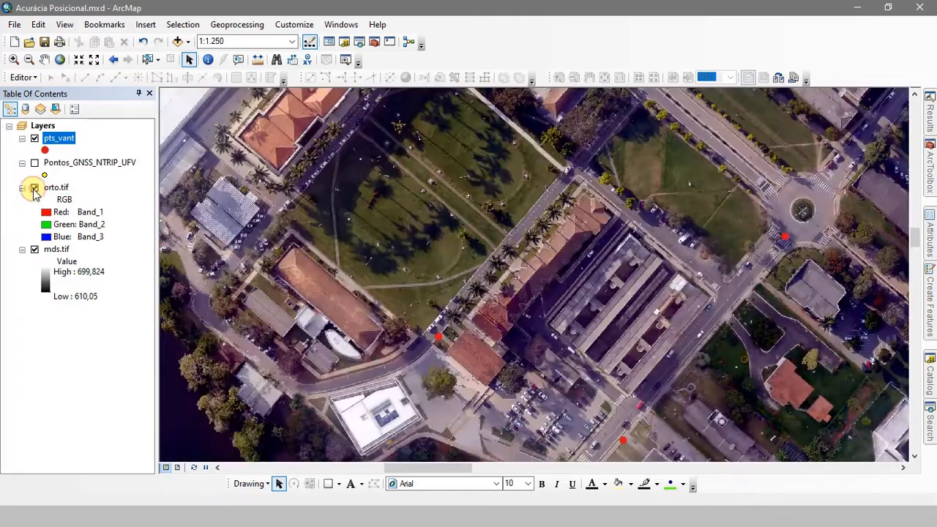
{"action": "left_click", "coordinate": [35, 187]}
{"action": "left_click", "coordinate": [34, 187]}
{"action": "left_click", "coordinate": [35, 187]}
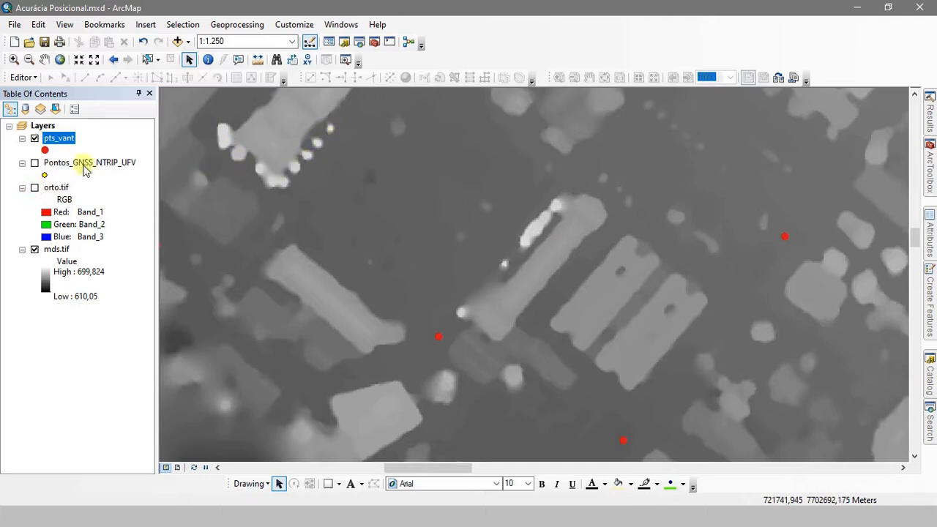
- Examine the mds.tif raster cells beneath a pts_vant point up close and the point distribution across the whole model
{"action": "left_click", "coordinate": [35, 138]}
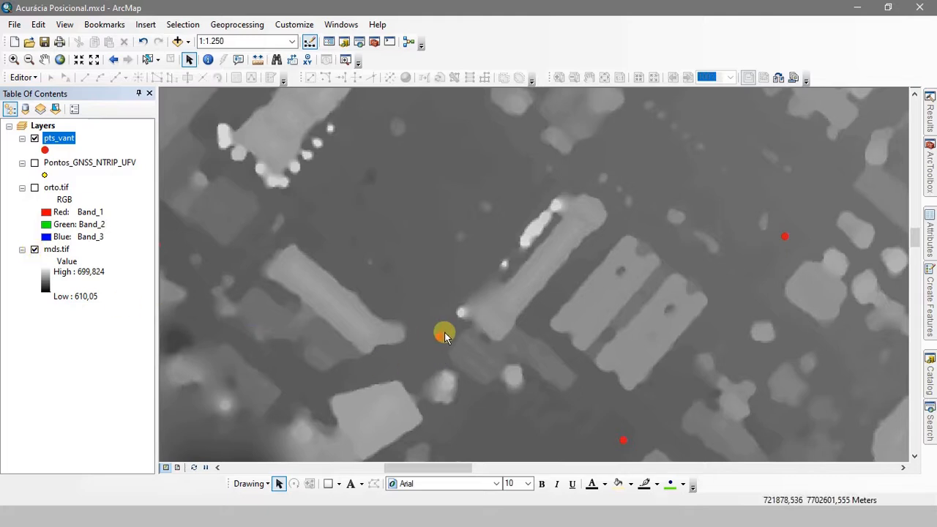
{"action": "scroll", "coordinate": [440, 338], "scroll_direction": "up", "scroll_amount": 3}
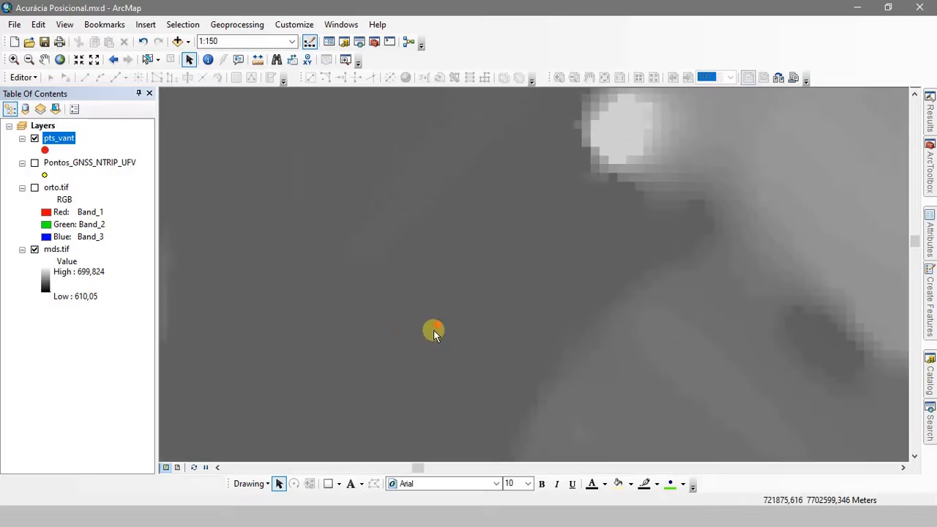
{"action": "scroll", "coordinate": [433, 330], "scroll_direction": "up", "scroll_amount": 2}
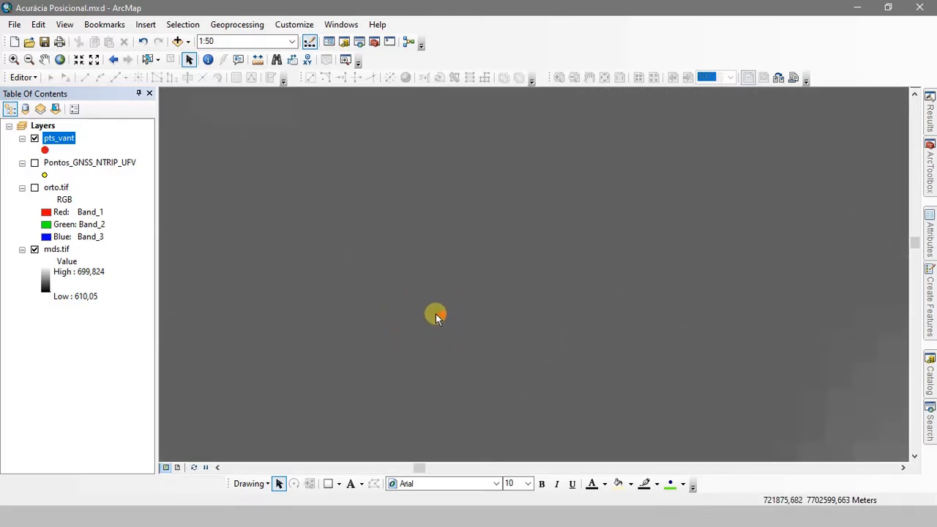
{"action": "scroll", "coordinate": [309, 278], "scroll_direction": "down", "scroll_amount": 1}
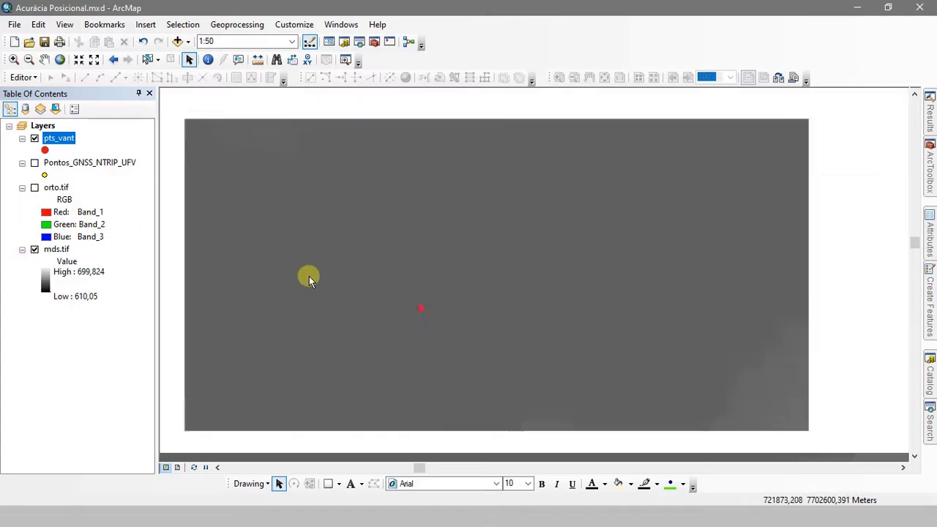
{"action": "scroll", "coordinate": [309, 276], "scroll_direction": "down", "scroll_amount": 4}
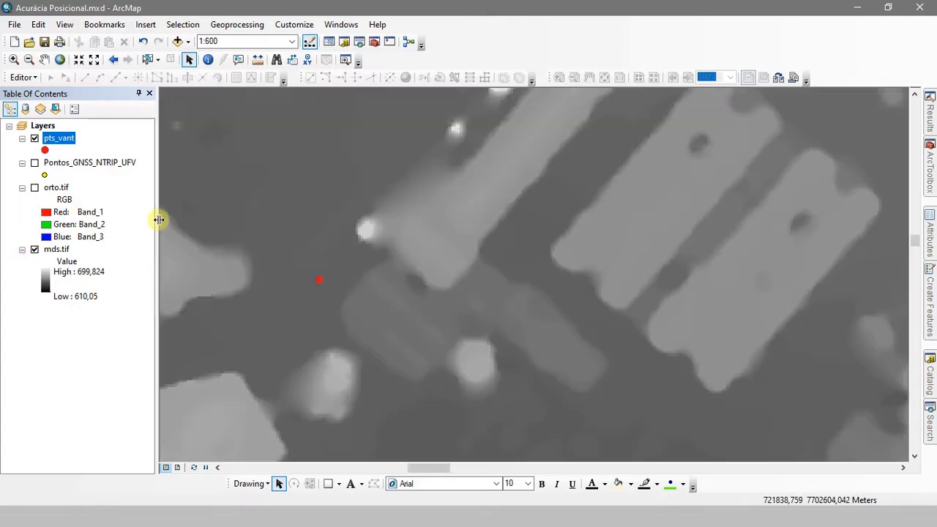
{"action": "scroll", "coordinate": [334, 193], "scroll_direction": "down", "scroll_amount": 3}
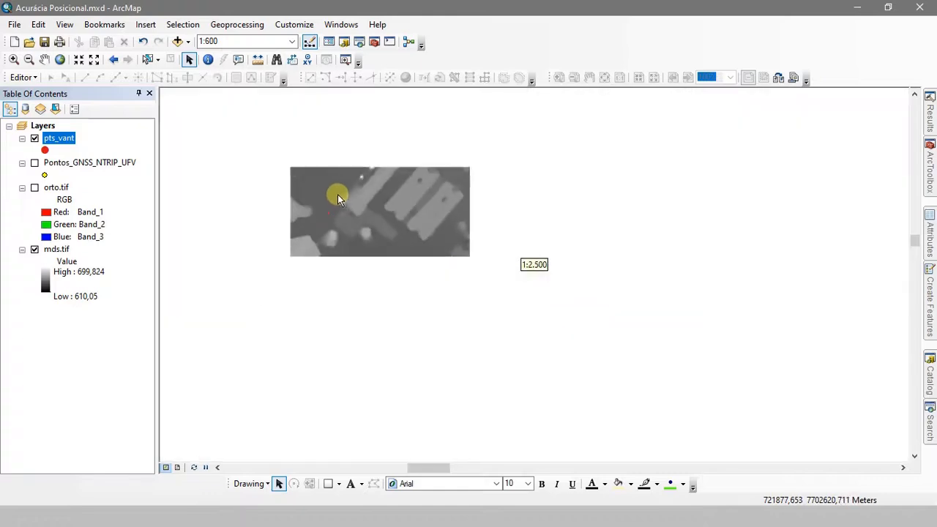
{"action": "scroll", "coordinate": [421, 314], "scroll_direction": "down", "scroll_amount": 2}
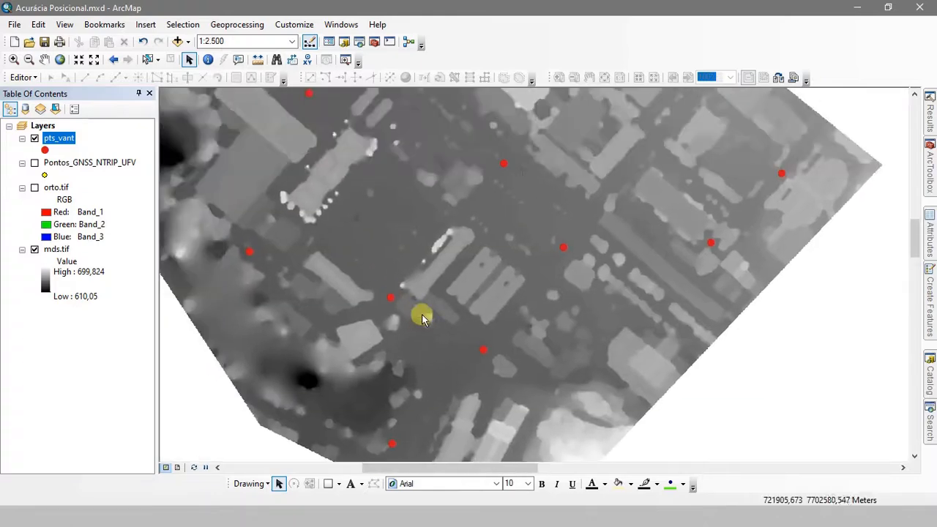
- Open the Extract Values to Points tool from the Spatial Analyst Extraction toolset, with its help hidden
{"action": "left_click", "coordinate": [930, 173]}
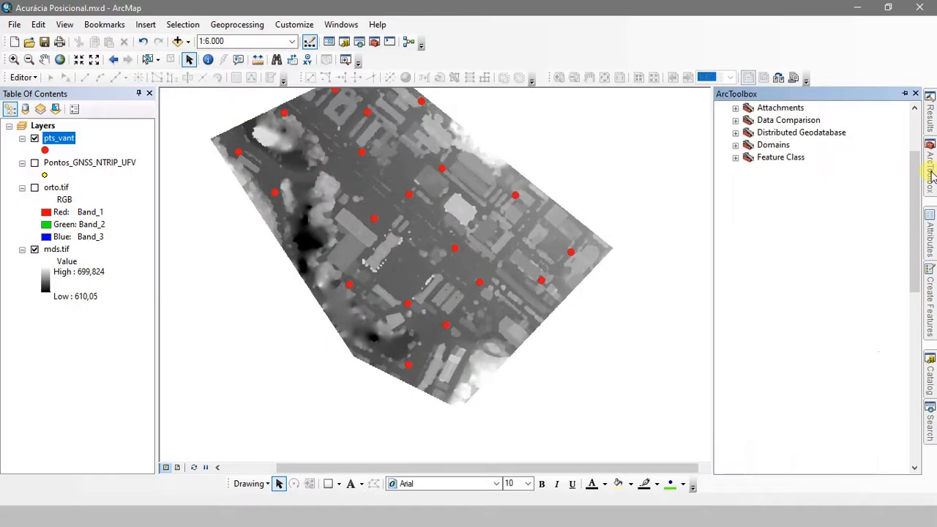
{"action": "left_click", "coordinate": [736, 169]}
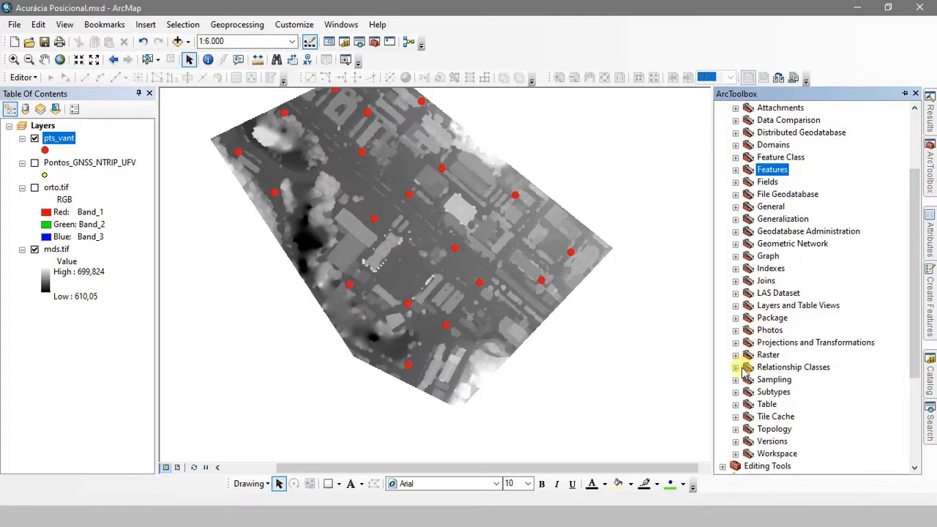
{"action": "scroll", "coordinate": [738, 365], "scroll_direction": "down", "scroll_amount": 4}
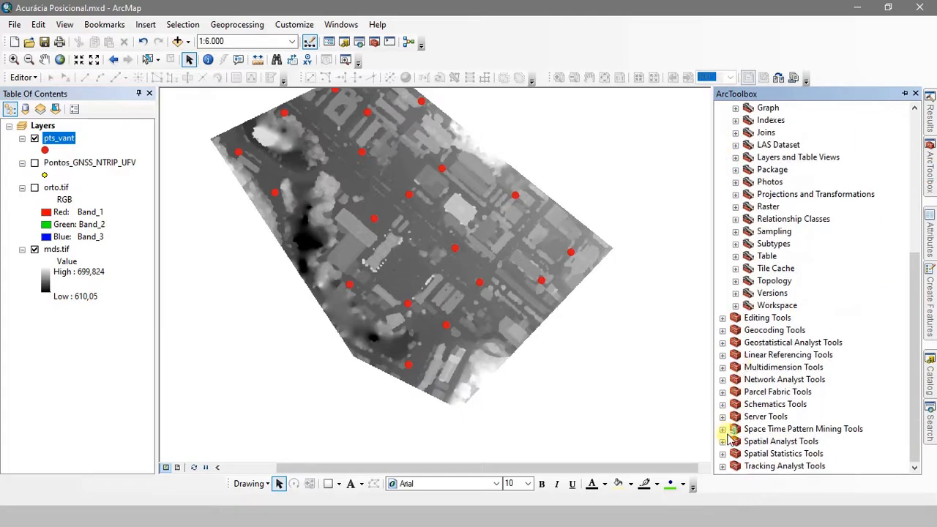
{"action": "left_click", "coordinate": [722, 442]}
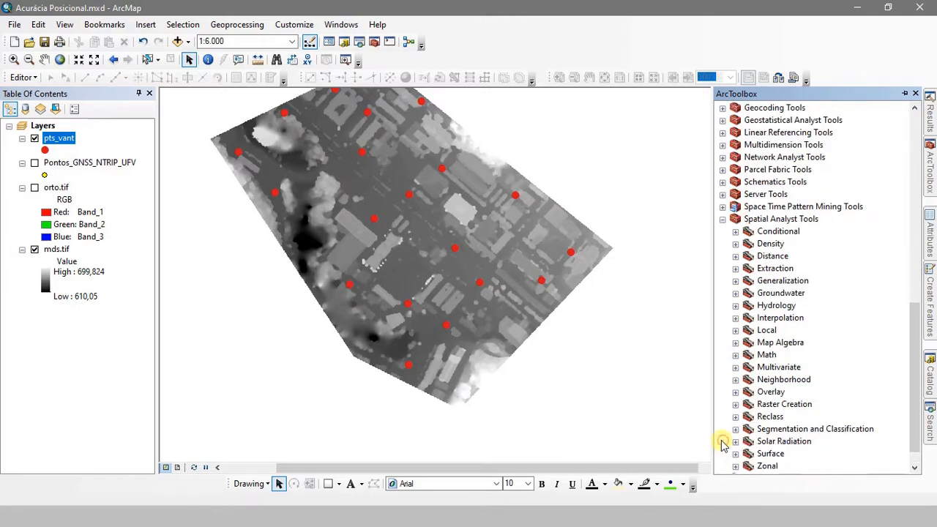
{"action": "left_click", "coordinate": [736, 268]}
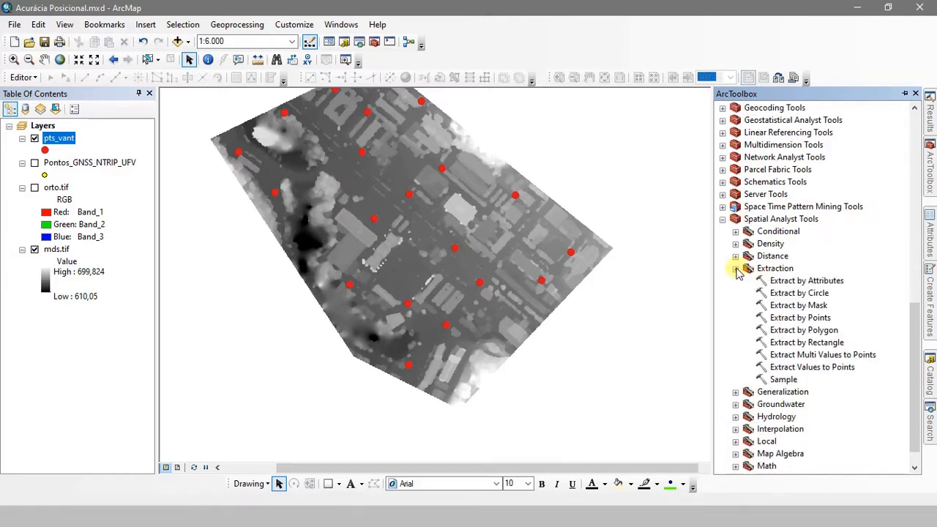
{"action": "left_click", "coordinate": [800, 369]}
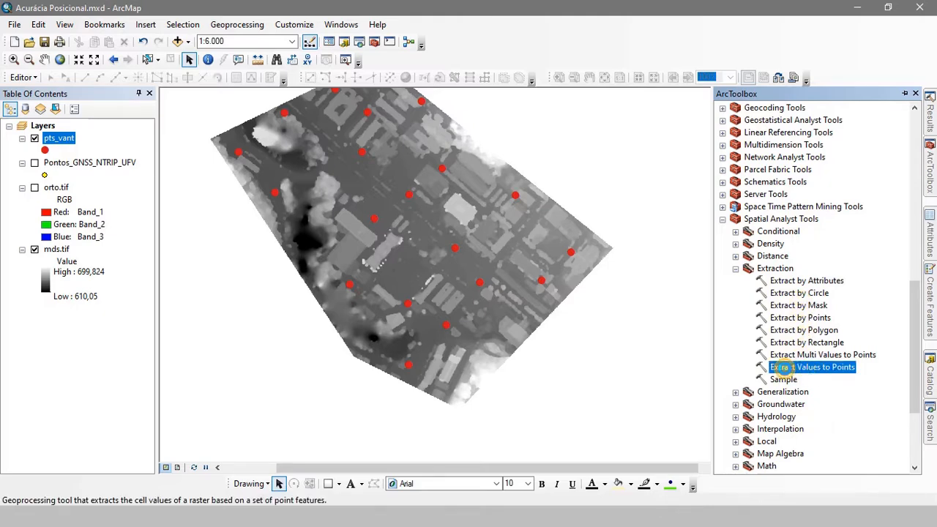
{"action": "double_click", "coordinate": [782, 368]}
{"action": "left_click", "coordinate": [584, 400]}
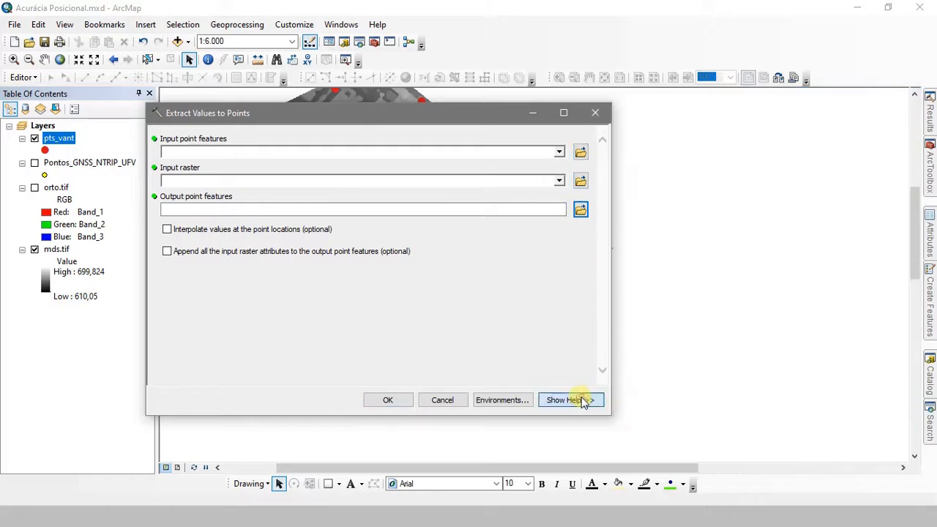
- Set pts_vant as the input point features and mds.tif as the input raster for Extract Values to Points
{"action": "left_click", "coordinate": [559, 152]}
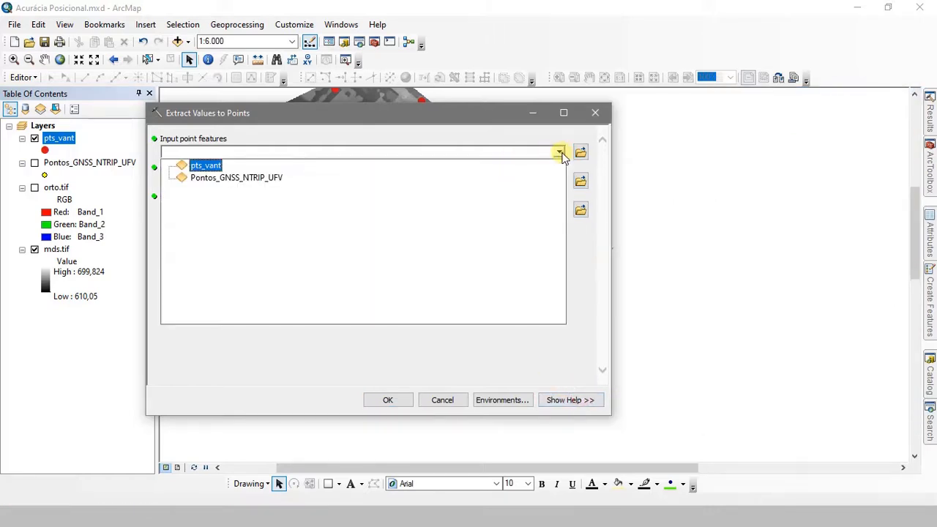
{"action": "left_click", "coordinate": [208, 162]}
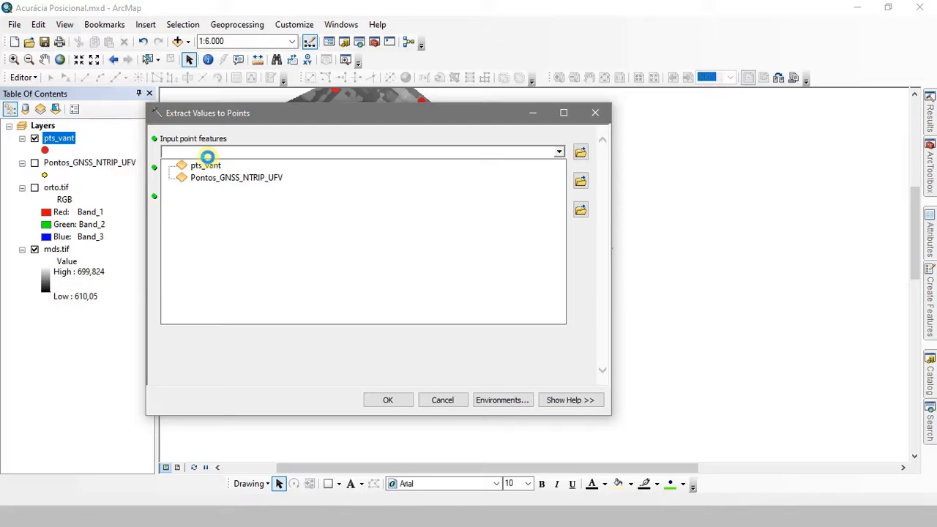
{"action": "left_click", "coordinate": [207, 157]}
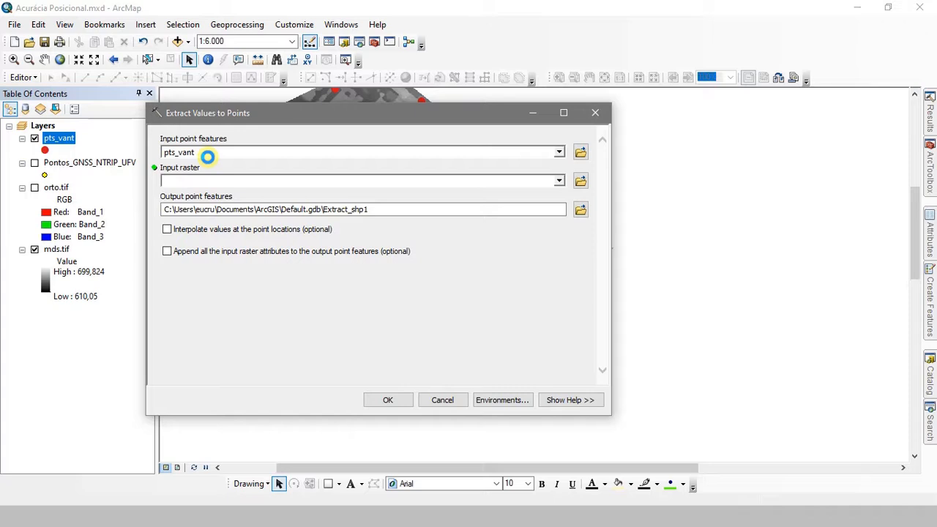
{"action": "left_click_drag", "start_coordinate": [222, 121], "coordinate": [427, 170]}
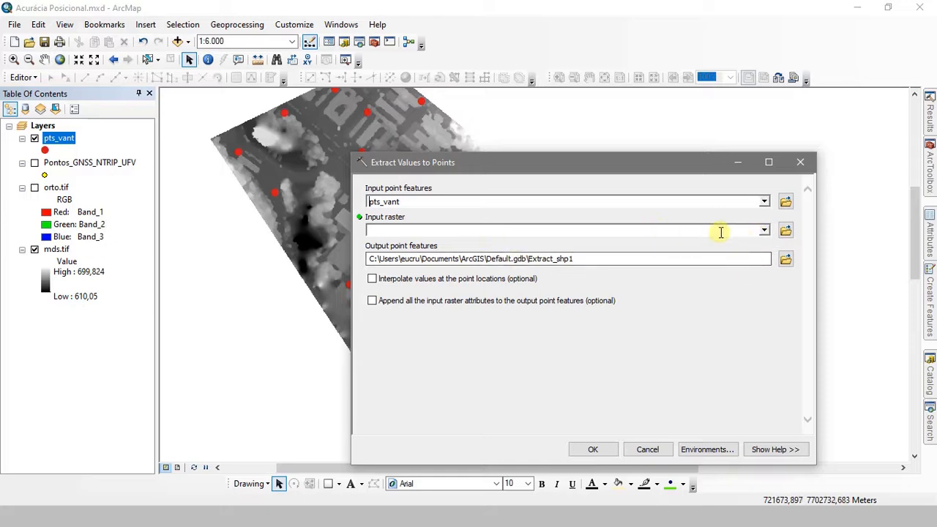
{"action": "left_click", "coordinate": [763, 231]}
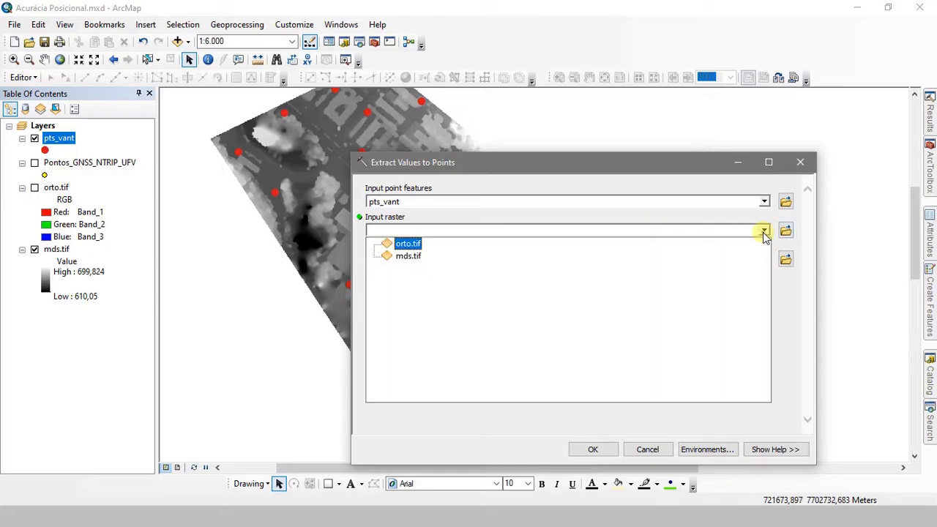
{"action": "left_click", "coordinate": [408, 256]}
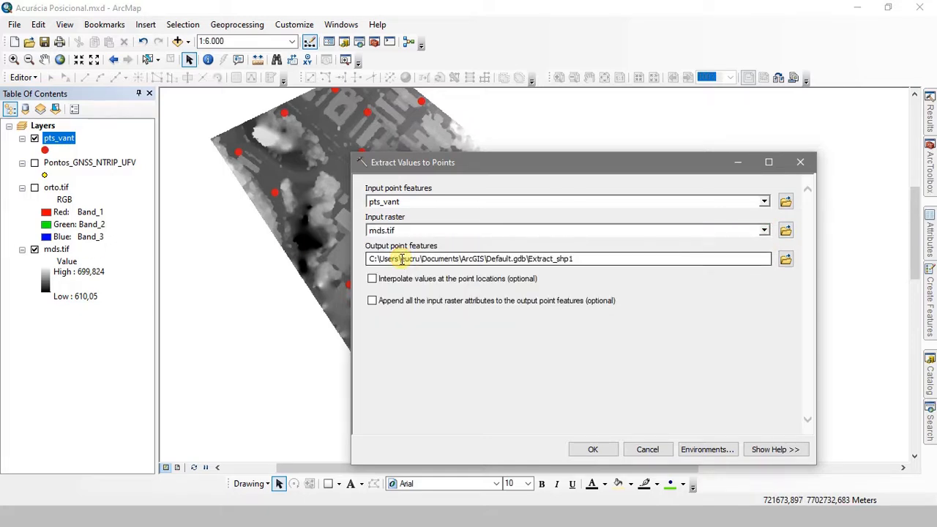
- Set the output point features to pts_vant_3D.shp in C:\EAM434.dados\P12 and run the extraction
{"action": "left_click", "coordinate": [783, 260]}
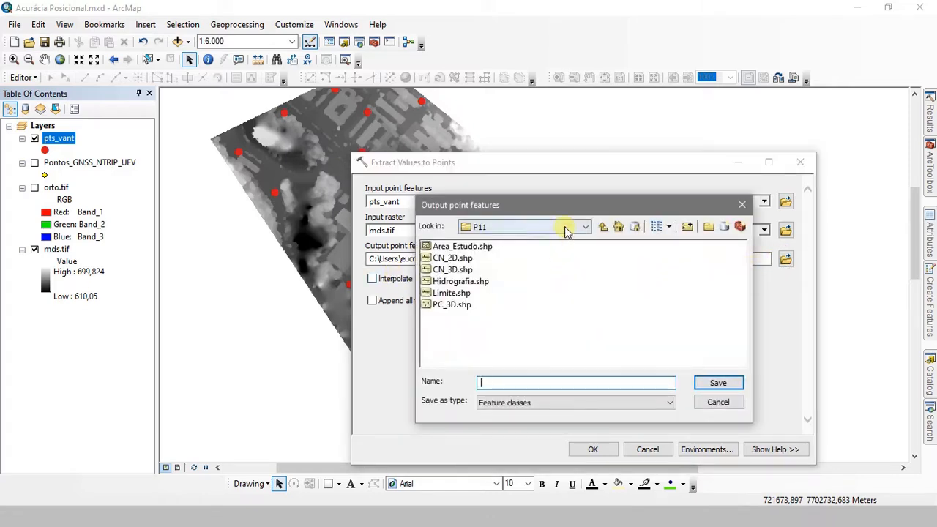
{"action": "left_click", "coordinate": [564, 229]}
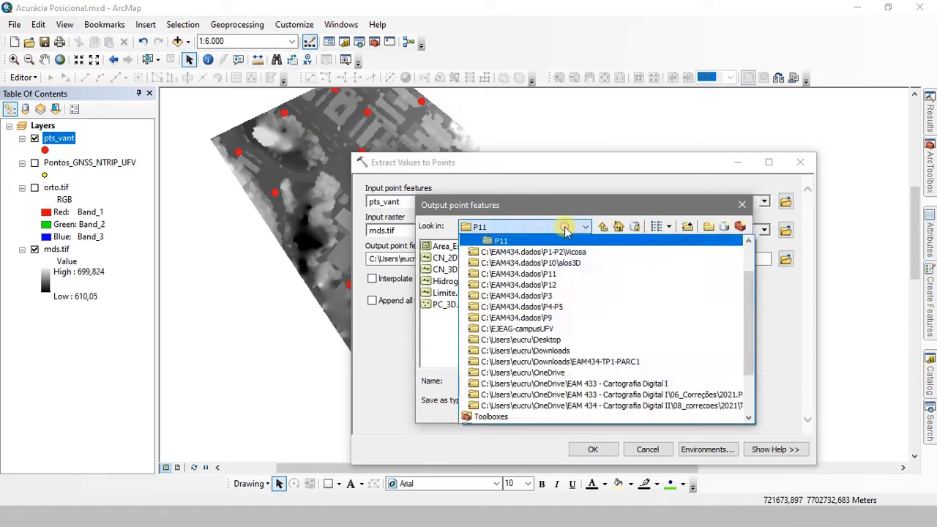
{"action": "left_click", "coordinate": [549, 285]}
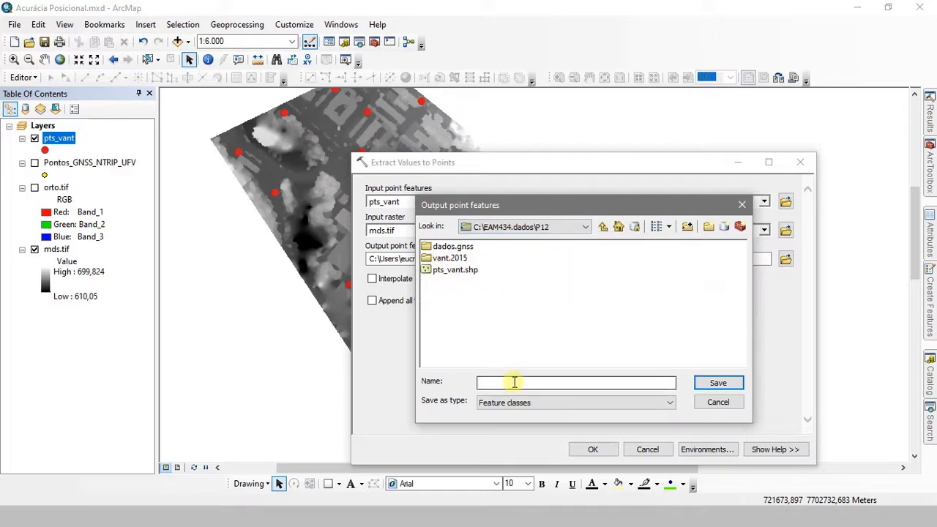
{"action": "left_click", "coordinate": [459, 272]}
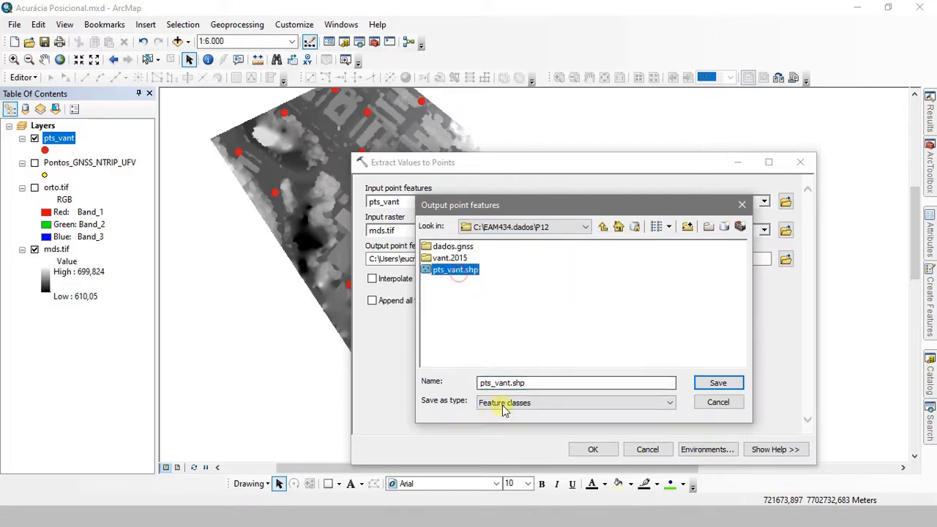
{"action": "left_click", "coordinate": [510, 383]}
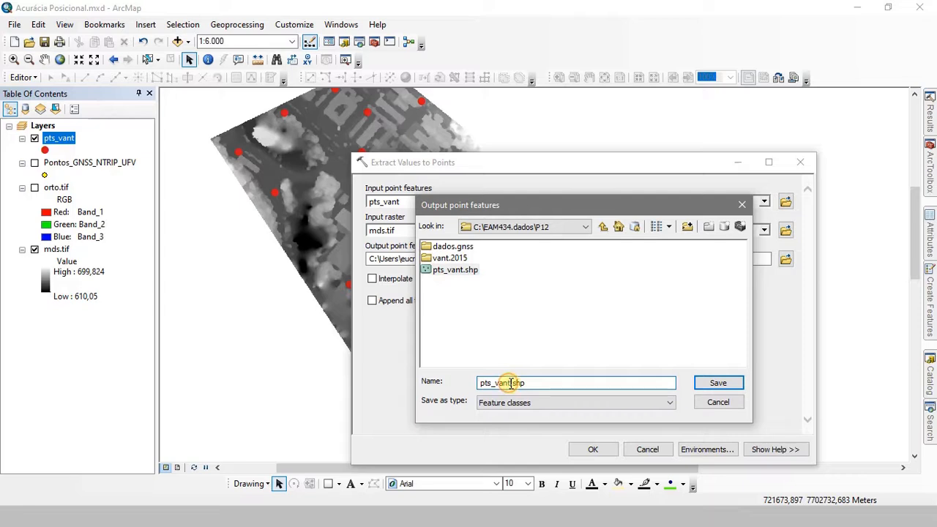
{"action": "type", "text": "_3D"}
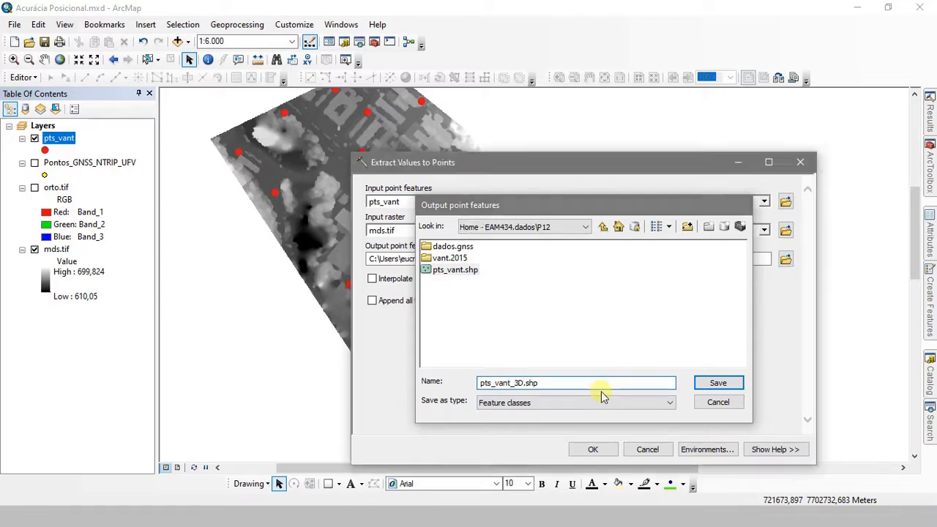
{"action": "key", "text": "Return"}
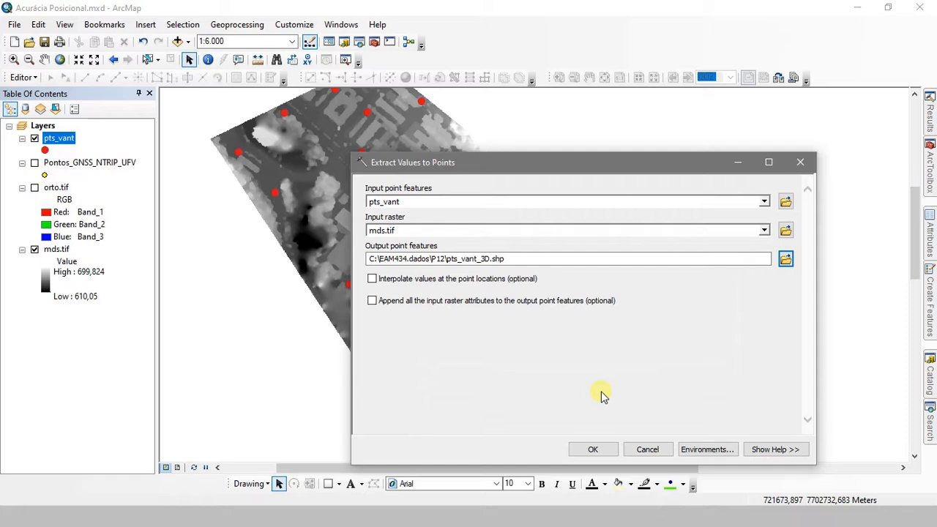
{"action": "left_click", "coordinate": [593, 450]}
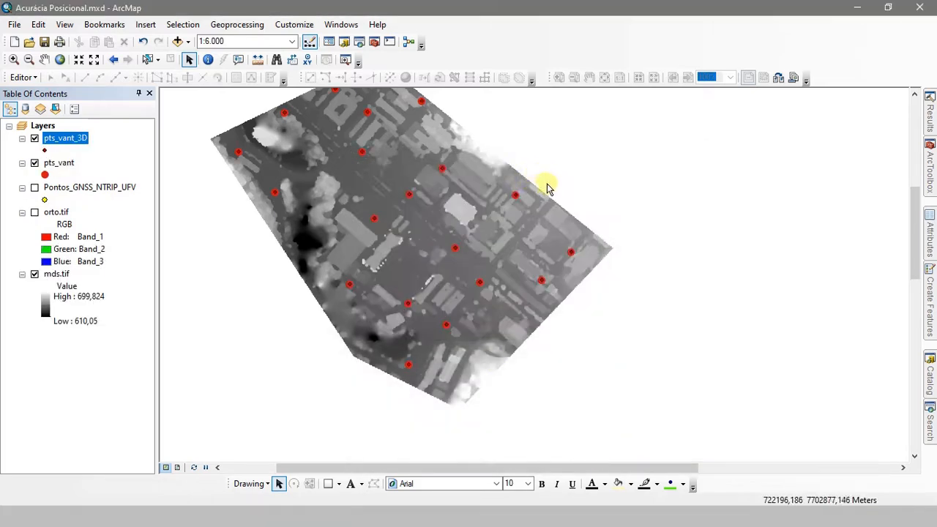
- Open the attribute tables of the pts_vant_3D and Pontos_GNSS_NTRIP_UFV layers
{"action": "right_click", "coordinate": [68, 142]}
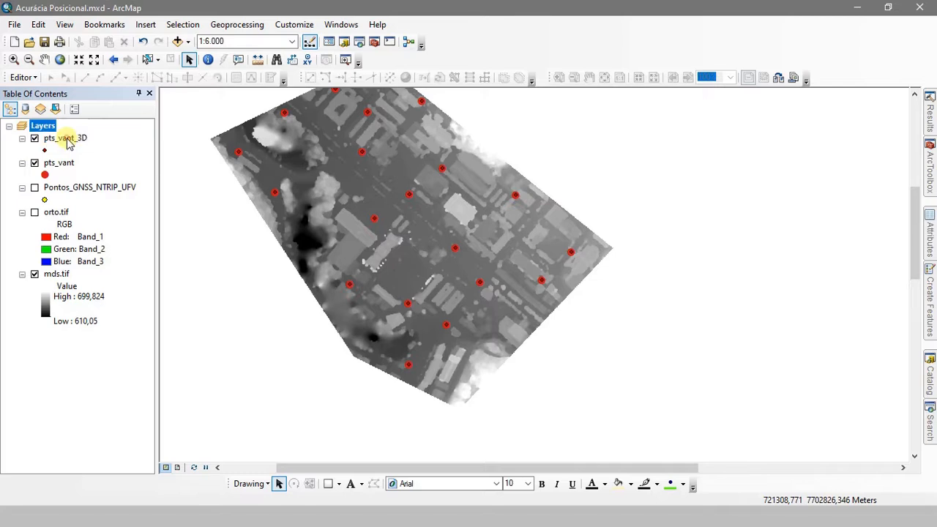
{"action": "double_click", "coordinate": [67, 142], "text": "ctrl"}
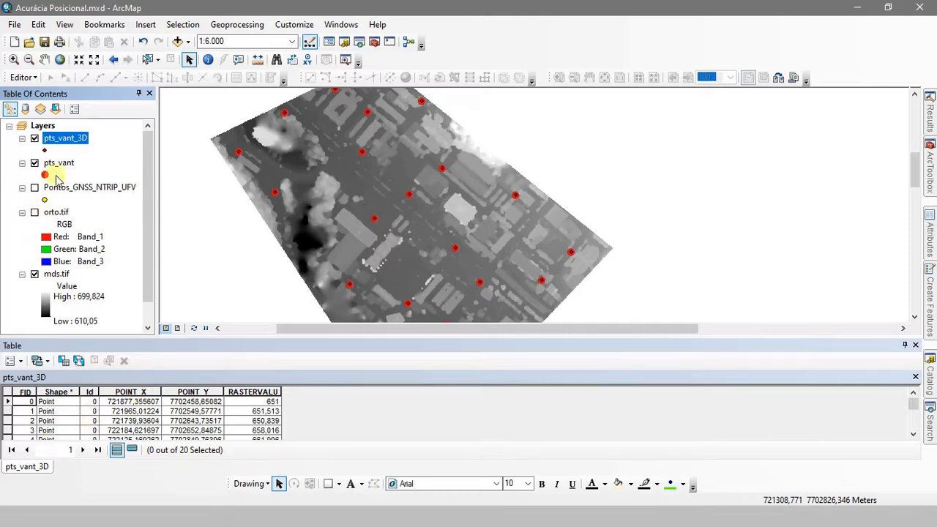
{"action": "left_click", "coordinate": [63, 192]}
{"action": "key", "text": "ctrl+t"}
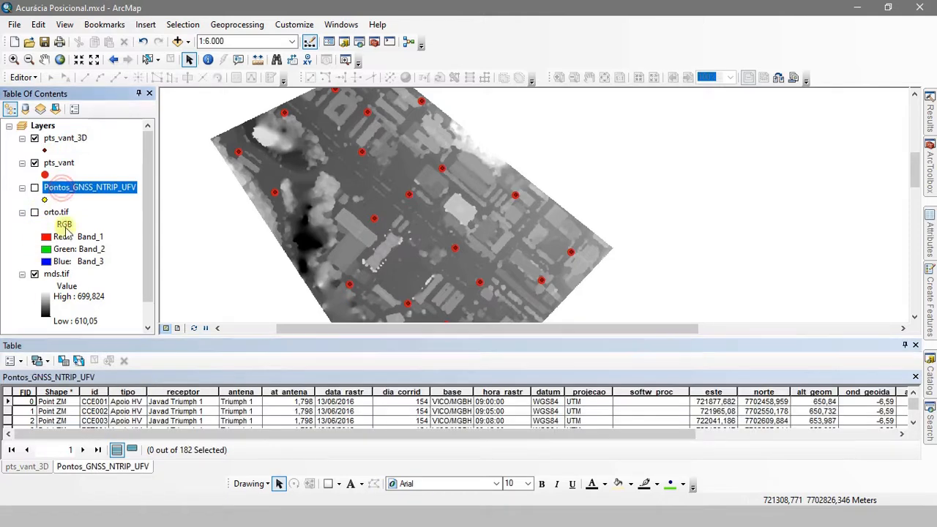
- Arrange the two attribute tables in a vertical tab group, widen the GNSS table, and compare their coordinate and elevation columns
{"action": "left_click", "coordinate": [16, 362]}
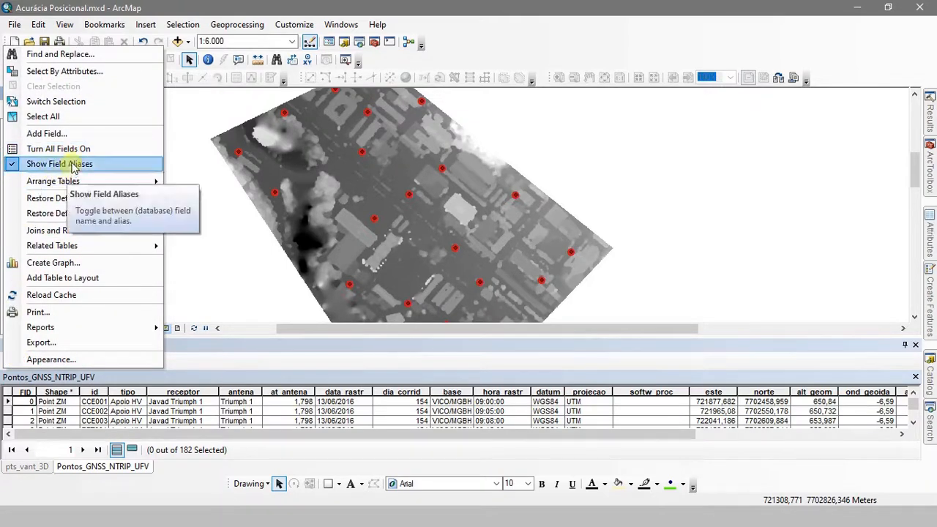
{"action": "mouse_move", "coordinate": [101, 236]}
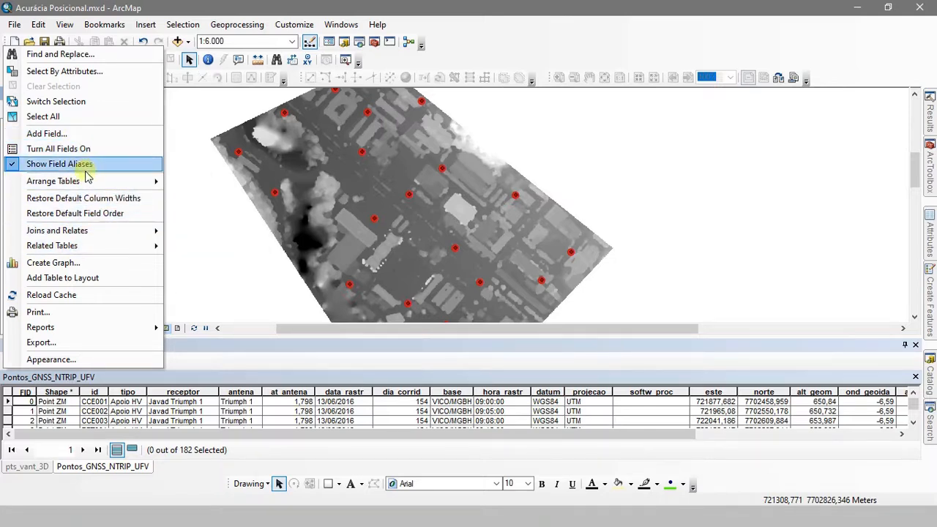
{"action": "mouse_move", "coordinate": [87, 183]}
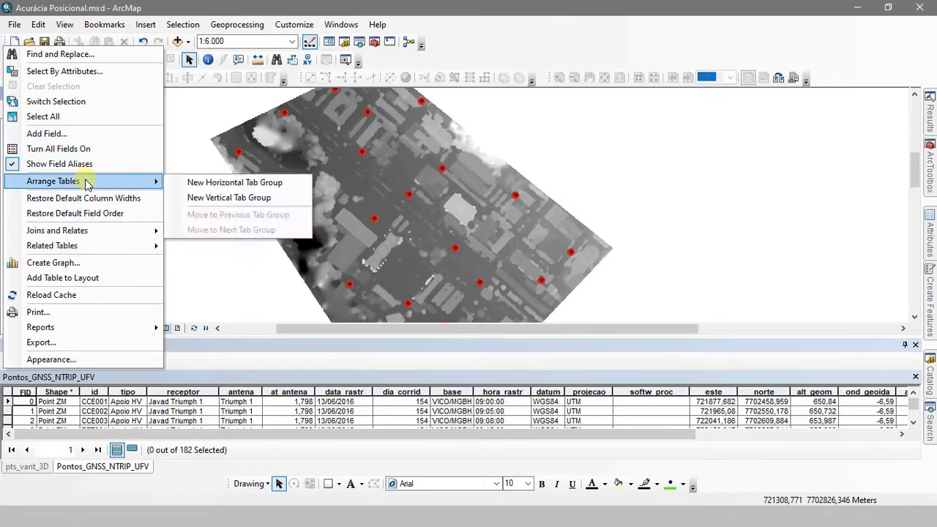
{"action": "left_click", "coordinate": [202, 199]}
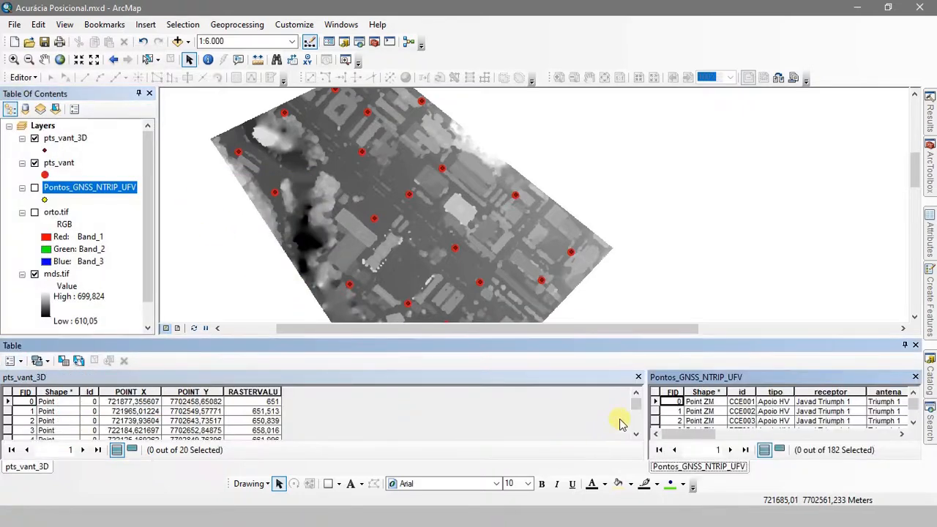
{"action": "left_click_drag", "start_coordinate": [647, 416], "coordinate": [306, 397]}
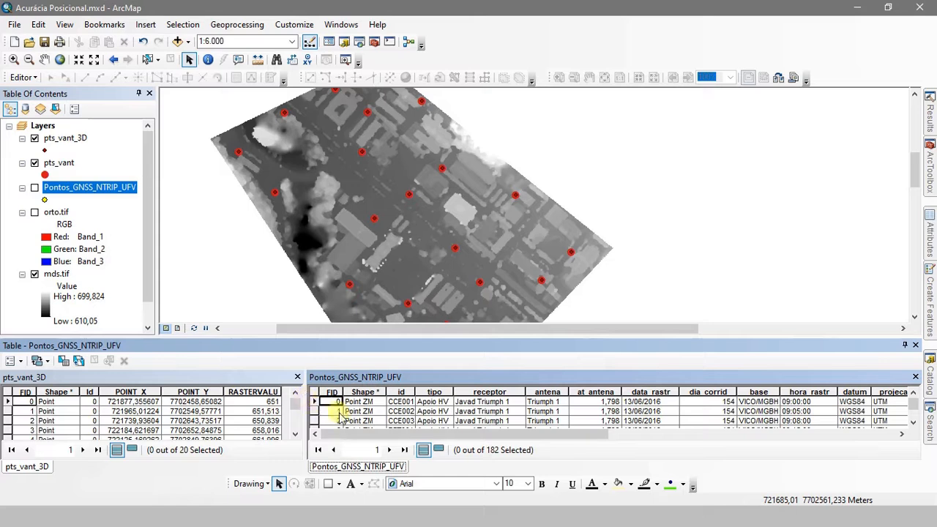
{"action": "left_click", "coordinate": [395, 402]}
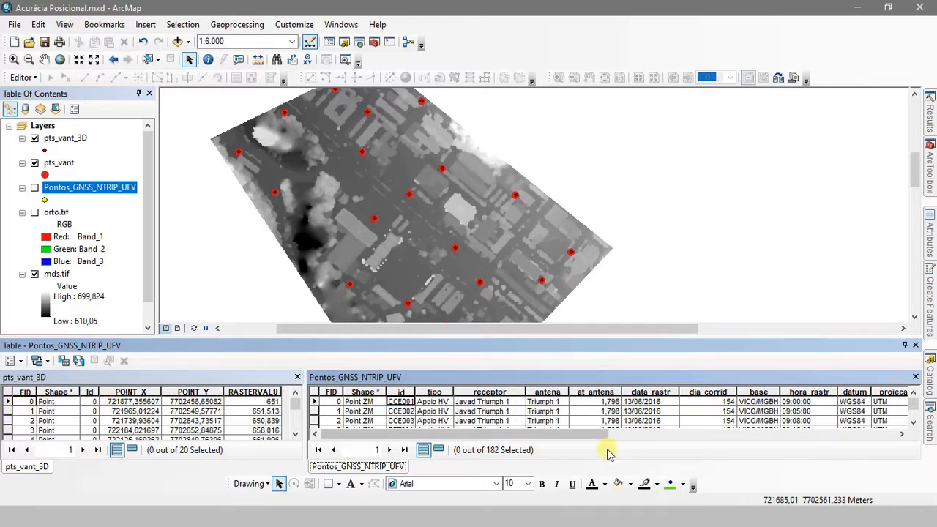
{"action": "left_click_drag", "start_coordinate": [579, 435], "coordinate": [866, 433]}
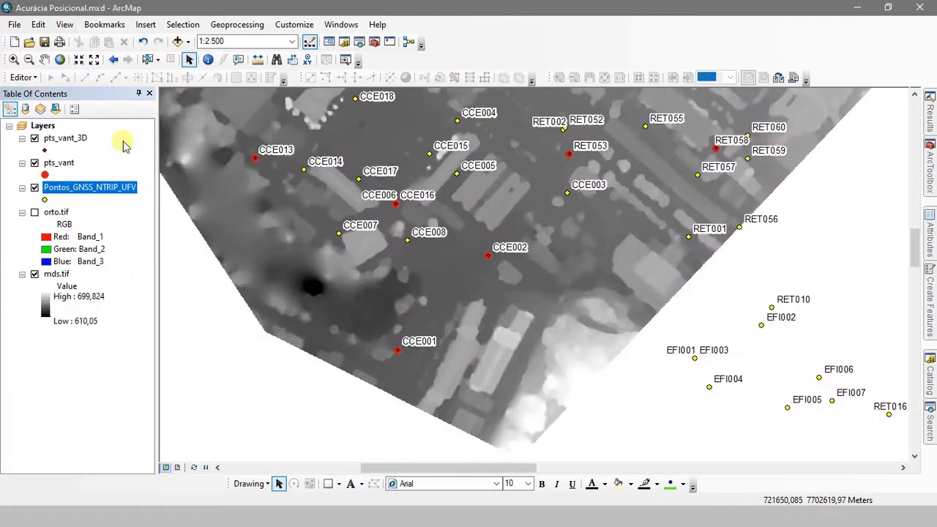
- Remove the pts_vant layer from the map, keeping pts_vant_3D and the GNSS points
{"action": "left_click", "coordinate": [63, 139]}
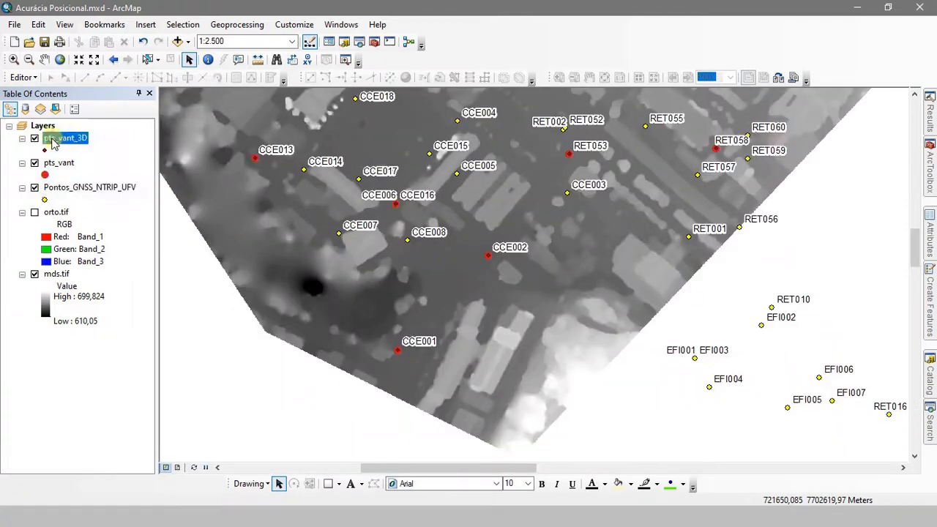
{"action": "left_click", "coordinate": [60, 189]}
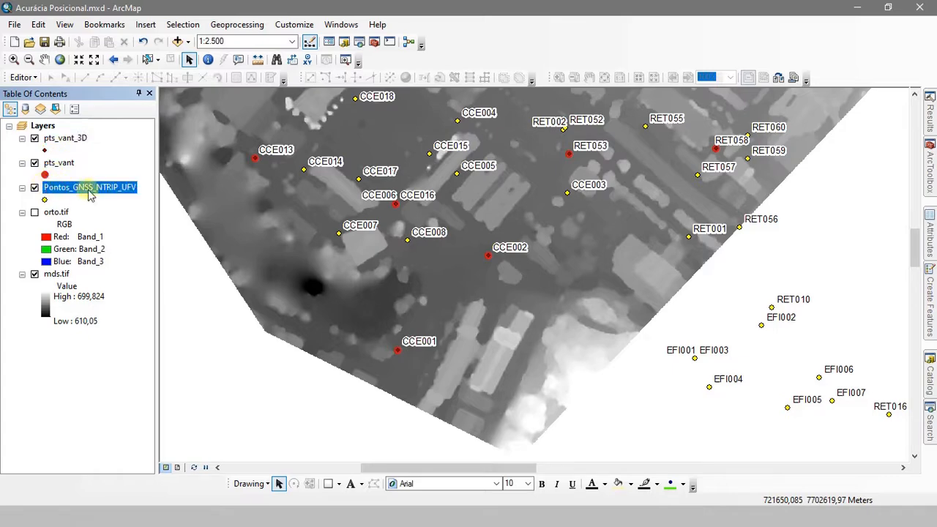
{"action": "left_click", "coordinate": [60, 162]}
{"action": "right_click", "coordinate": [60, 162]}
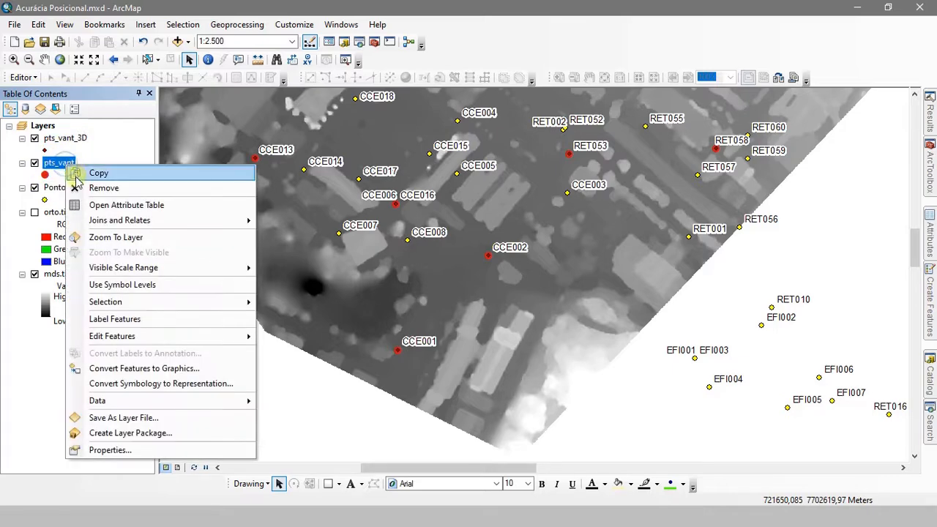
{"action": "left_click", "coordinate": [74, 174]}
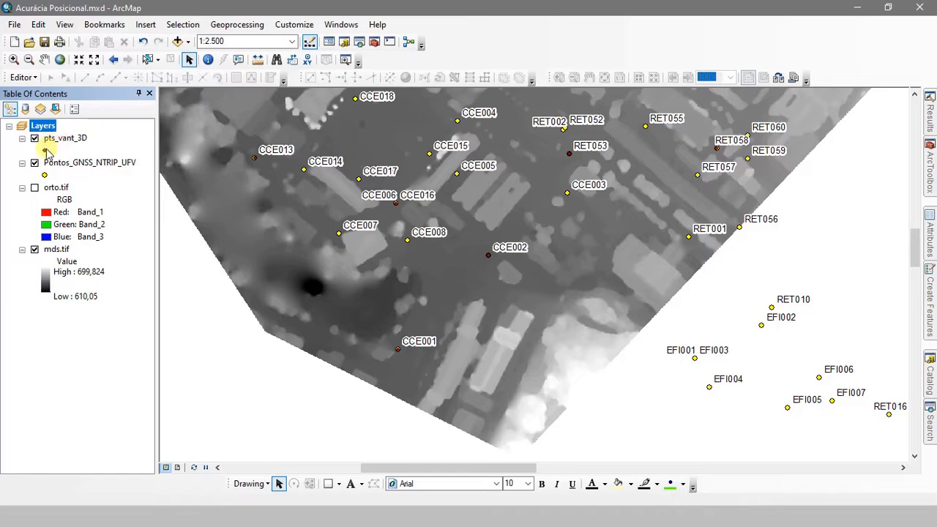
- Inspect how closely the pts_vant_3D and GNSS points coincide on the map, focusing on CCE001
{"action": "scroll", "coordinate": [476, 253], "scroll_direction": "up", "scroll_amount": 3}
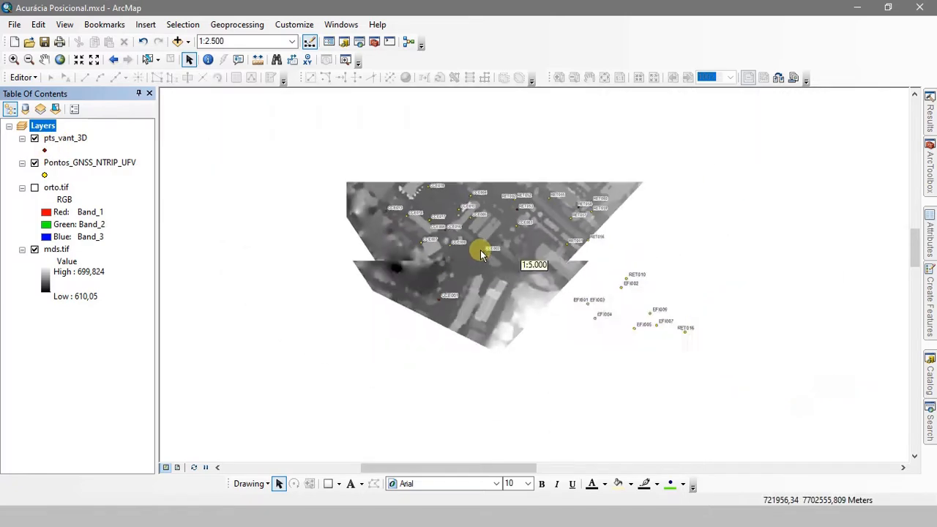
{"action": "left_click_drag", "start_coordinate": [478, 252], "coordinate": [465, 317]}
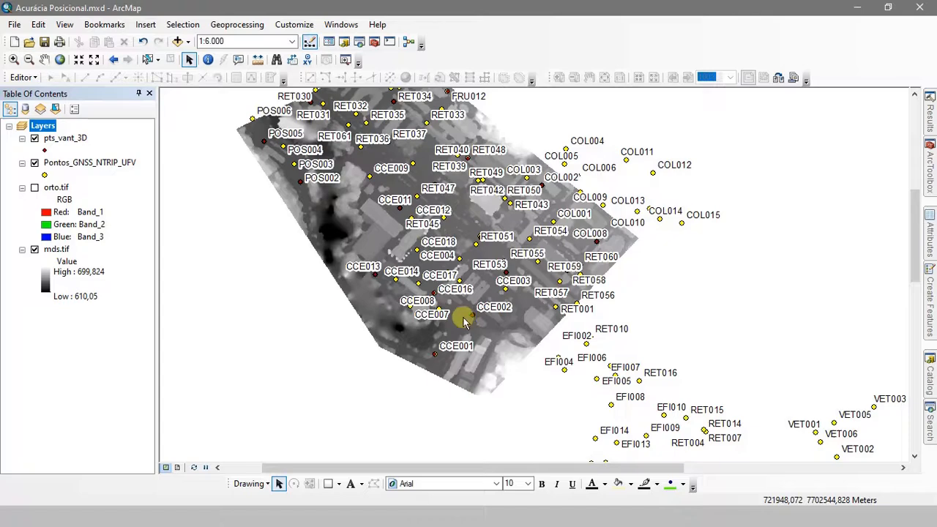
{"action": "scroll", "coordinate": [439, 369], "scroll_direction": "down", "scroll_amount": 7}
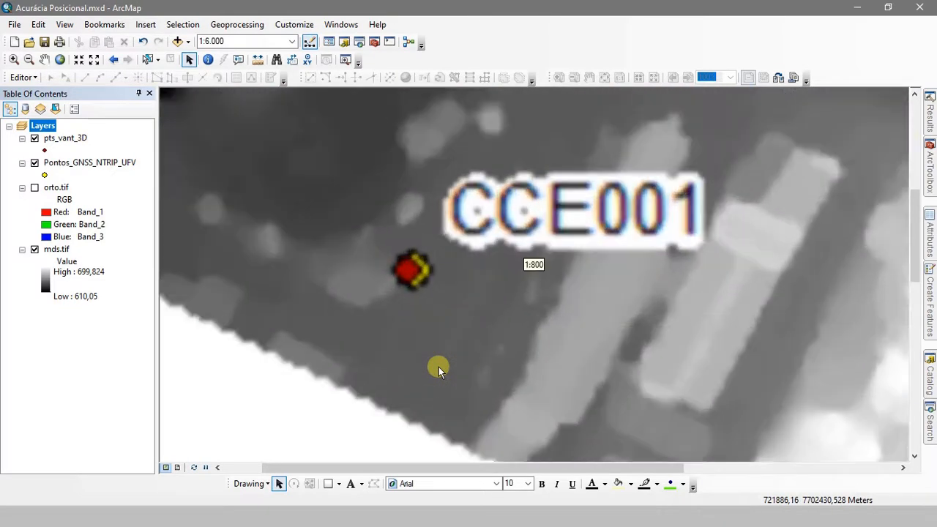
{"action": "scroll", "coordinate": [411, 292], "scroll_direction": "down", "scroll_amount": 5}
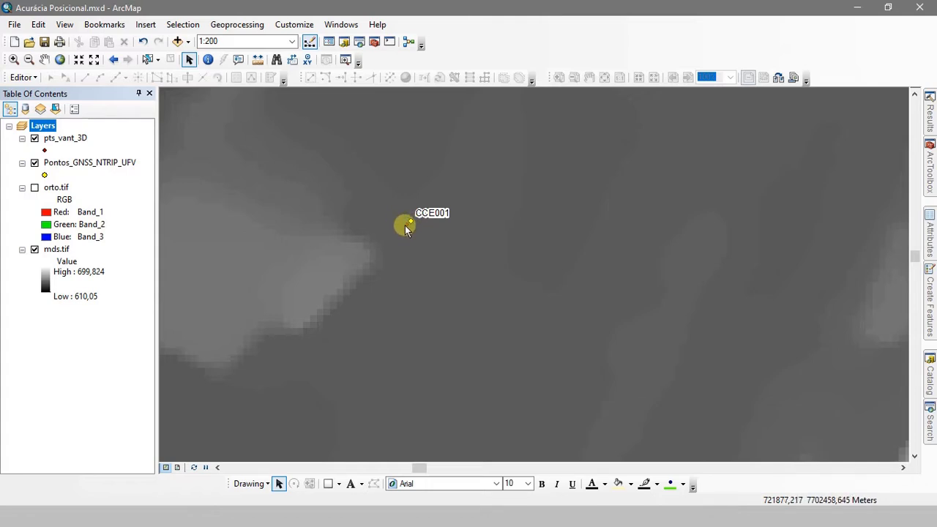
- Open the Spatial Join tool from the Overlay toolset of Analysis Tools, collapsing the other expanded toolboxes
{"action": "left_click", "coordinate": [929, 170]}
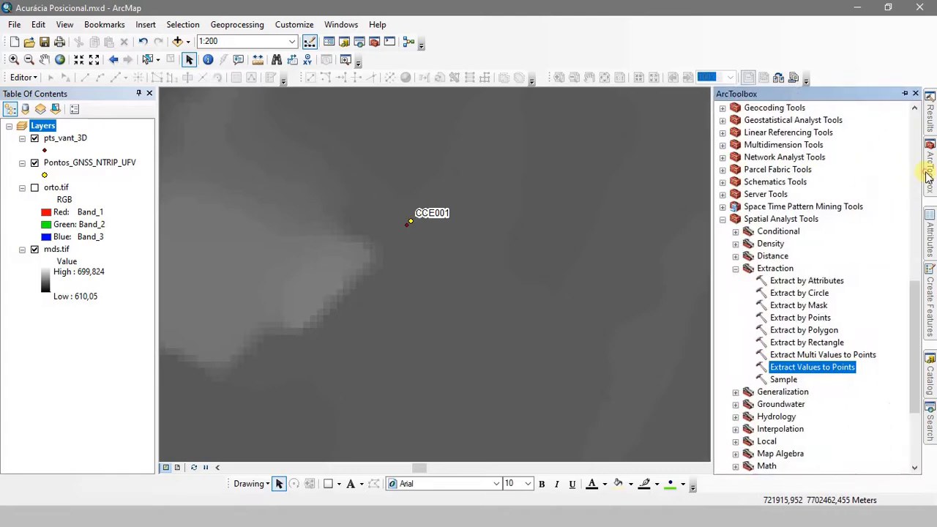
{"action": "scroll", "coordinate": [784, 175], "scroll_direction": "up", "scroll_amount": 8}
{"action": "scroll", "coordinate": [785, 175], "scroll_direction": "up", "scroll_amount": 6}
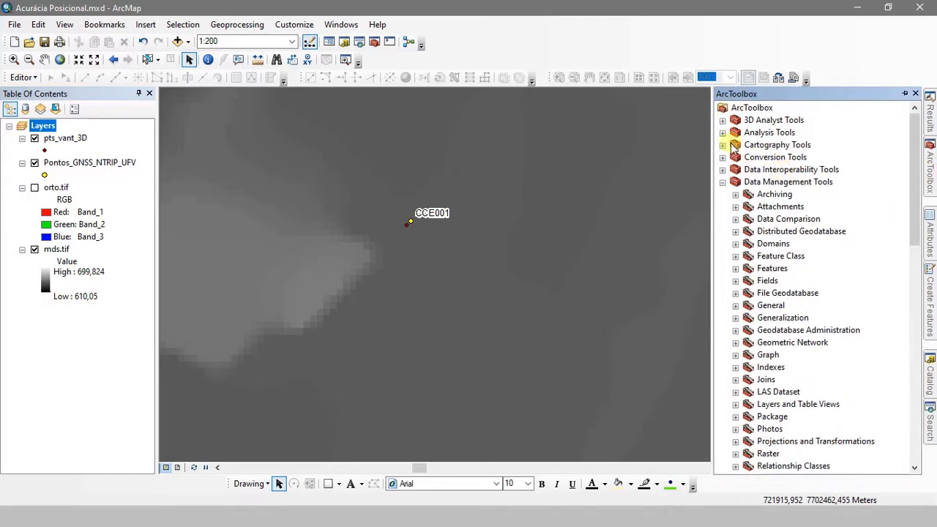
{"action": "left_click", "coordinate": [722, 181]}
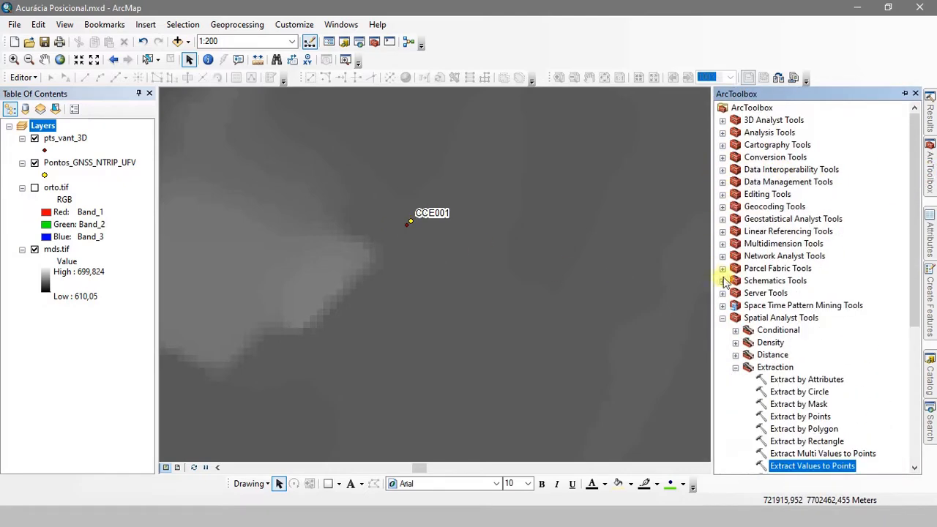
{"action": "left_click", "coordinate": [723, 317]}
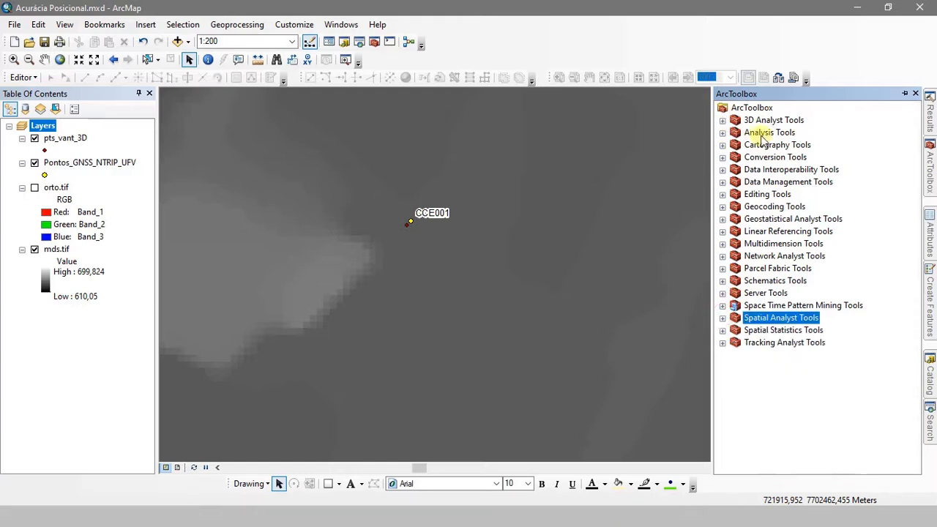
{"action": "left_click", "coordinate": [734, 132]}
{"action": "left_click", "coordinate": [722, 133]}
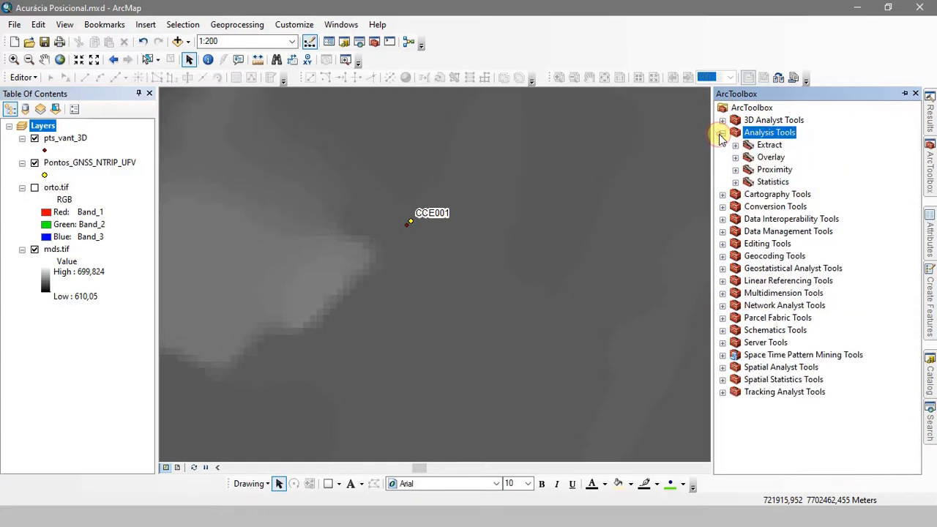
{"action": "left_click", "coordinate": [735, 158]}
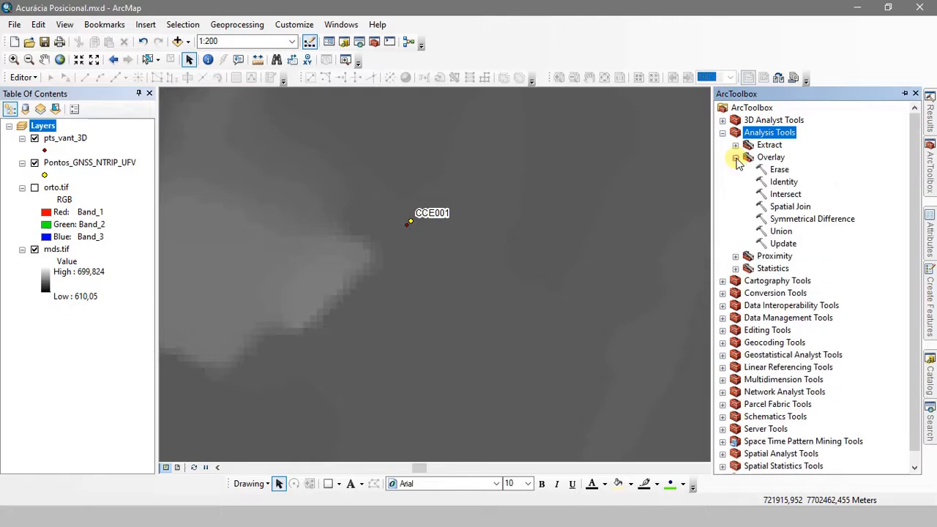
{"action": "double_click", "coordinate": [788, 208]}
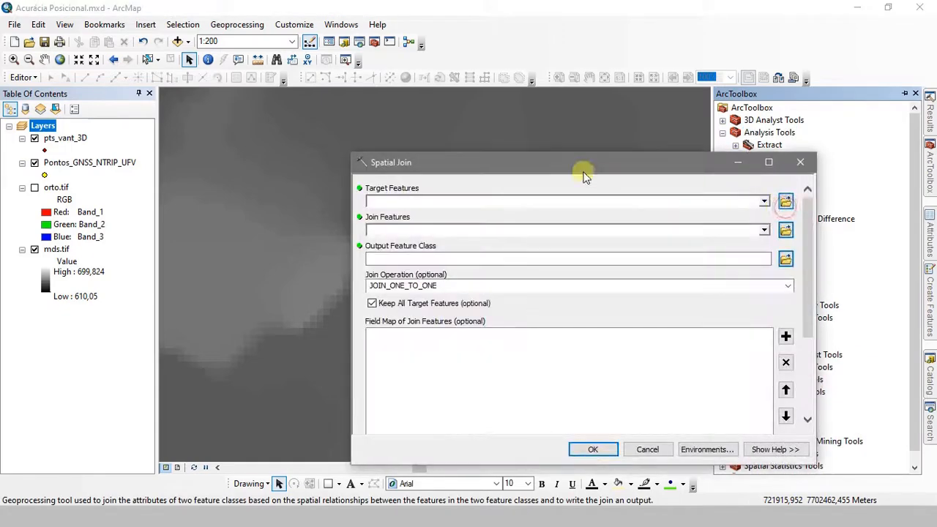
{"action": "left_click_drag", "start_coordinate": [554, 166], "coordinate": [438, 107]}
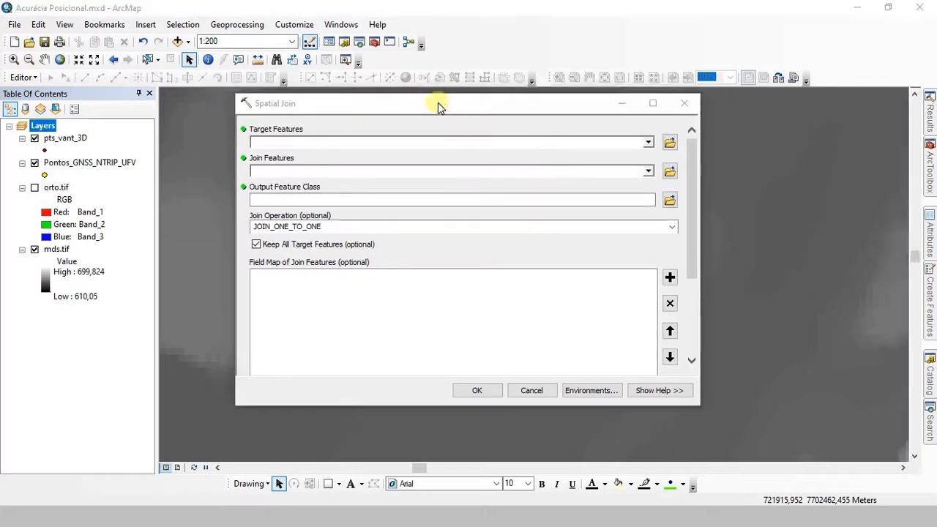
- Set pts_vant_3D as the target features and Pontos_GNSS_NTRIP_UFV as the join features of the spatial join
{"action": "left_click", "coordinate": [648, 144]}
{"action": "left_click", "coordinate": [287, 156]}
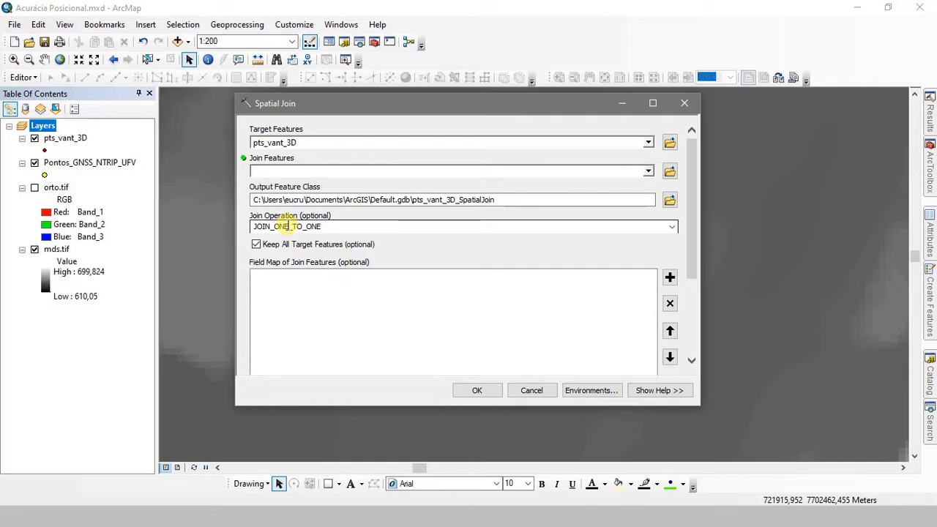
{"action": "left_click", "coordinate": [648, 170]}
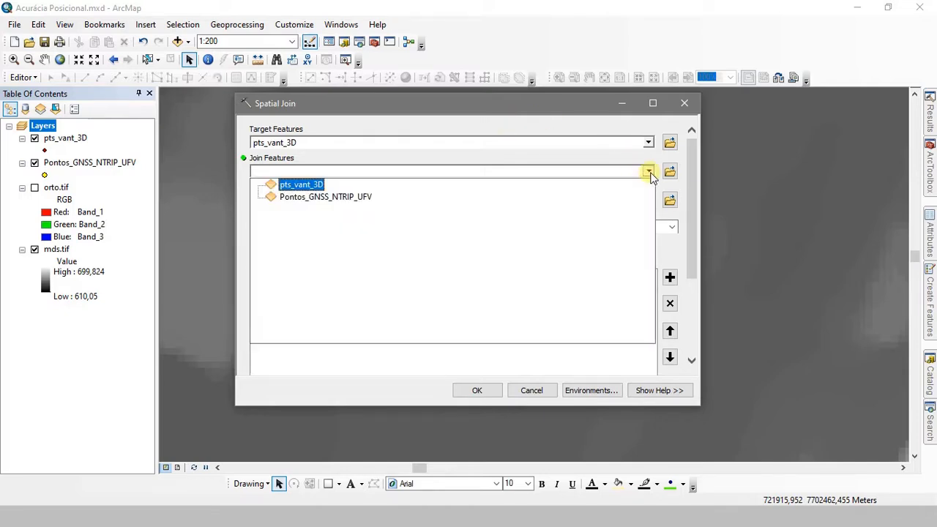
{"action": "left_click", "coordinate": [308, 199]}
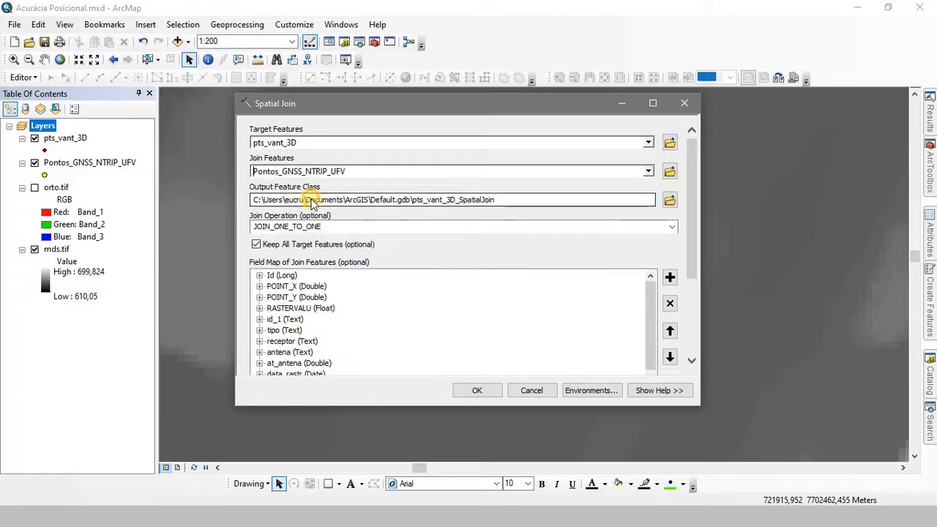
- Set the output feature class to join.shp in C:\EAM434.dados\P12 and choose the JOIN_ONE_TO_ONE operation
{"action": "left_click", "coordinate": [670, 202]}
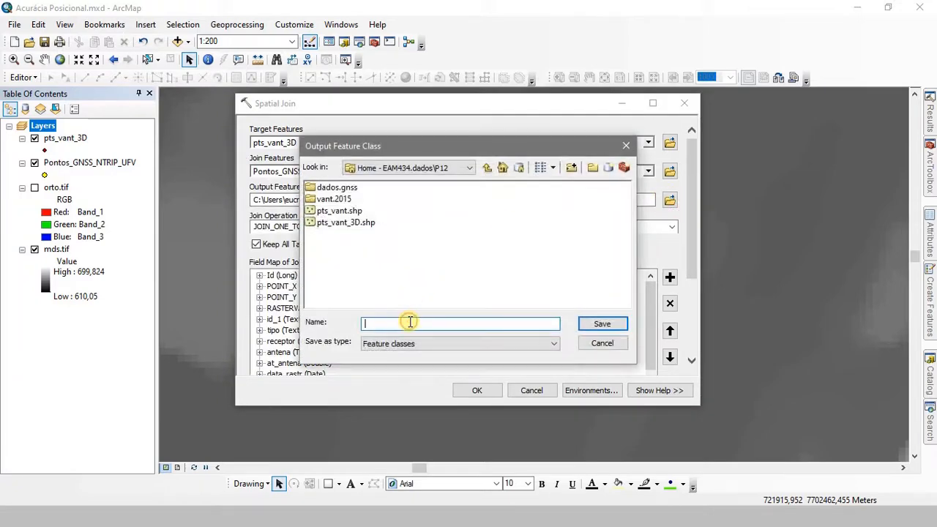
{"action": "type", "text": "join"}
{"action": "key", "text": "Return"}
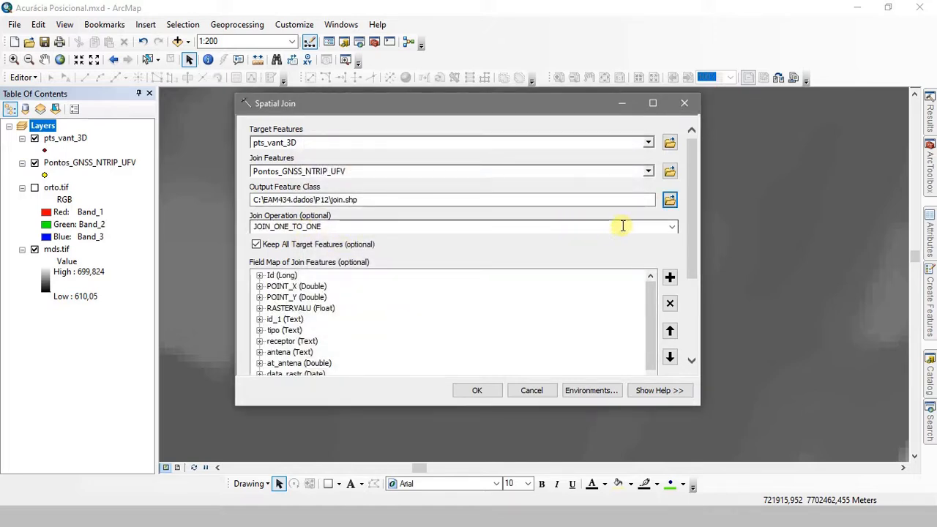
{"action": "left_click", "coordinate": [671, 226]}
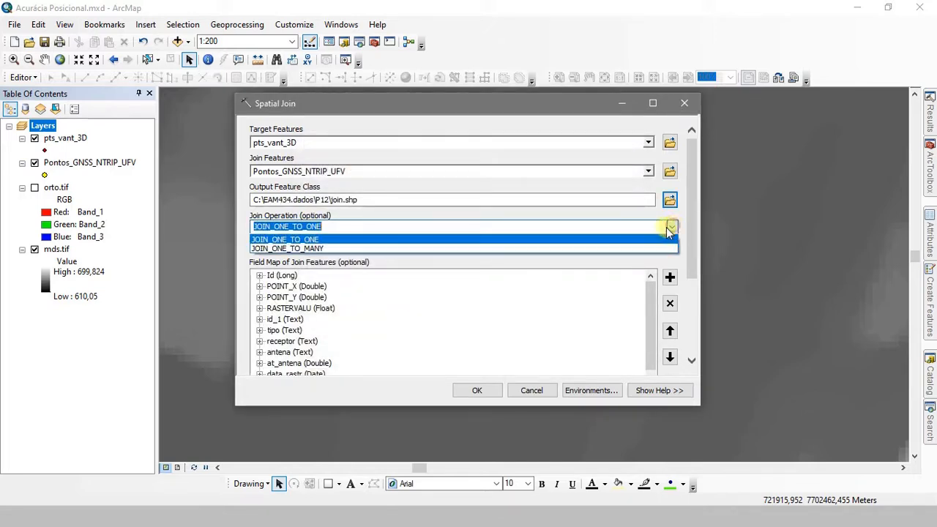
{"action": "left_click", "coordinate": [256, 240]}
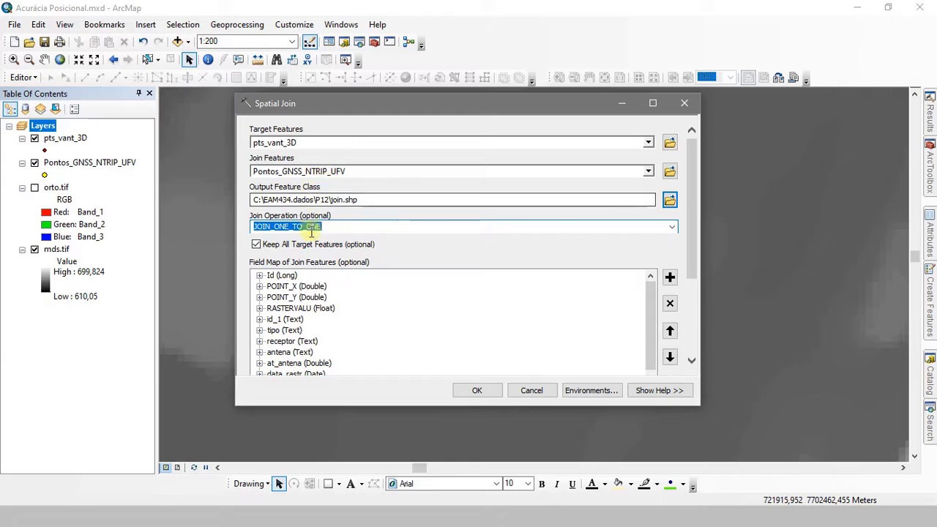
- Review the field map of the join features, set the match option to CLOSEST, and run the spatial join
{"action": "left_click_drag", "start_coordinate": [690, 250], "coordinate": [686, 340]}
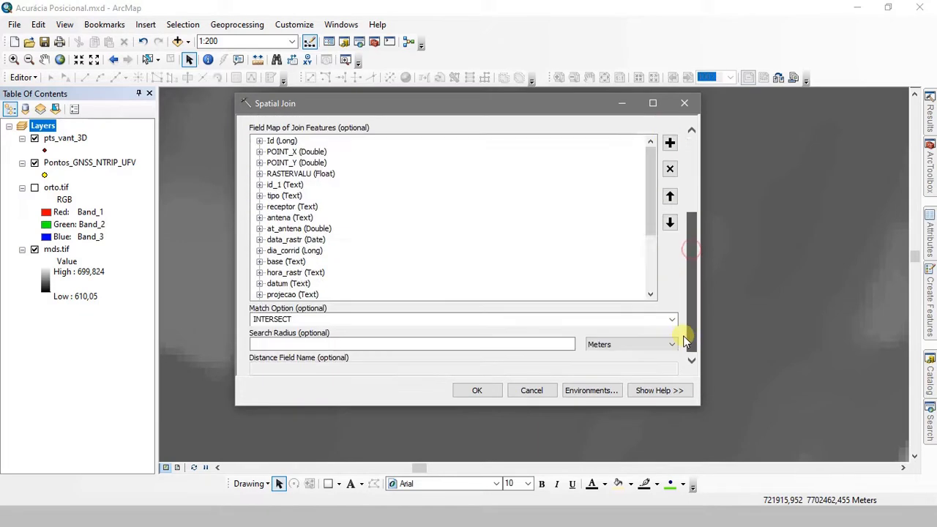
{"action": "left_click_drag", "start_coordinate": [653, 234], "coordinate": [646, 299]}
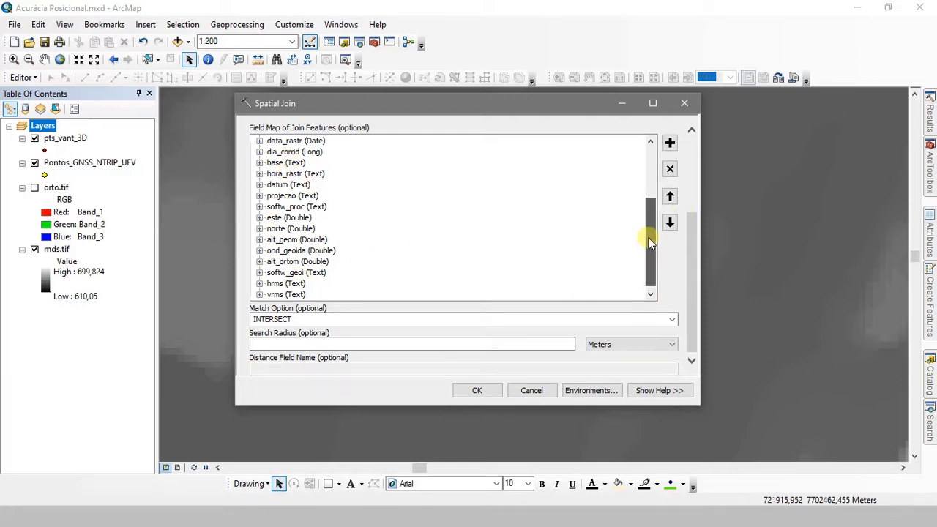
{"action": "left_click_drag", "start_coordinate": [648, 238], "coordinate": [648, 179]}
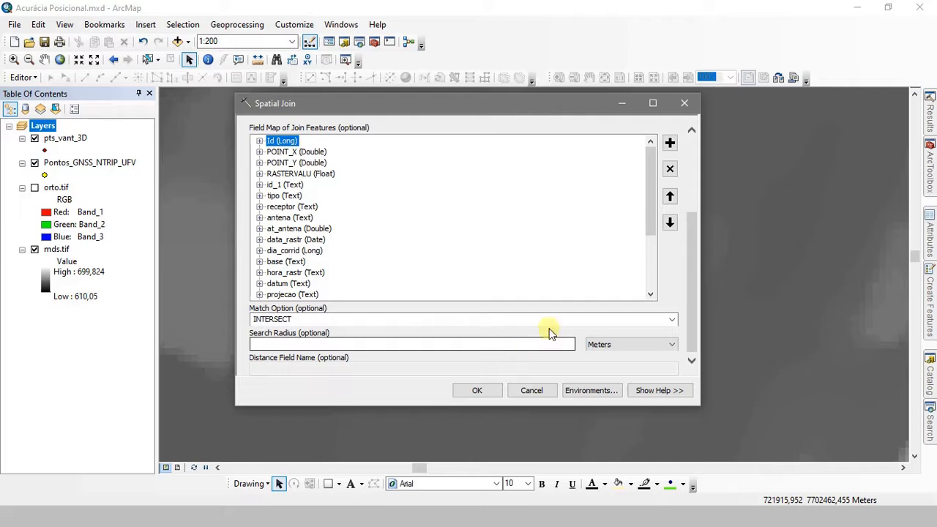
{"action": "left_click", "coordinate": [671, 320]}
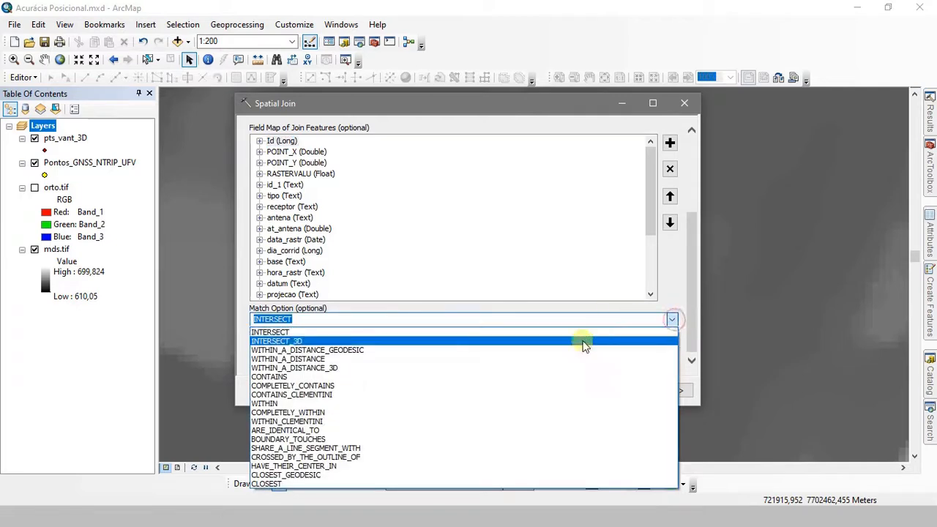
{"action": "left_click", "coordinate": [275, 485]}
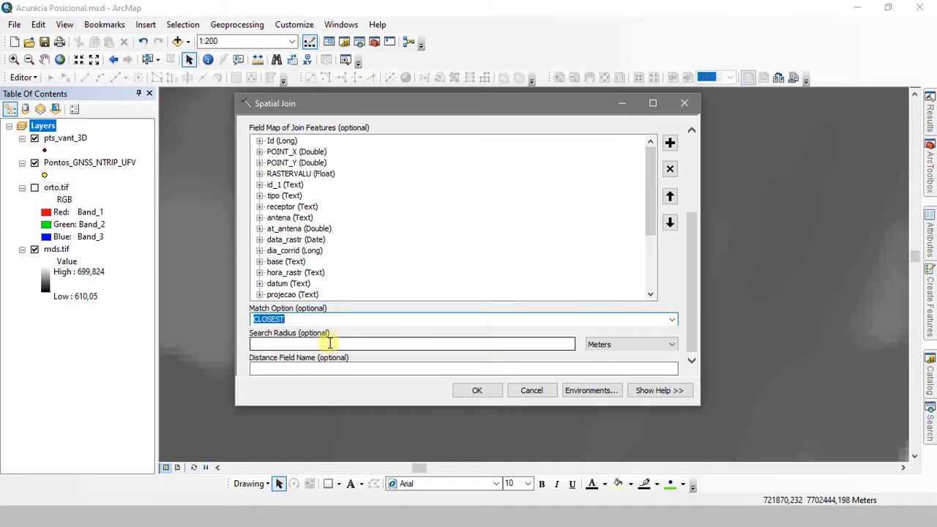
{"action": "left_click", "coordinate": [477, 390]}
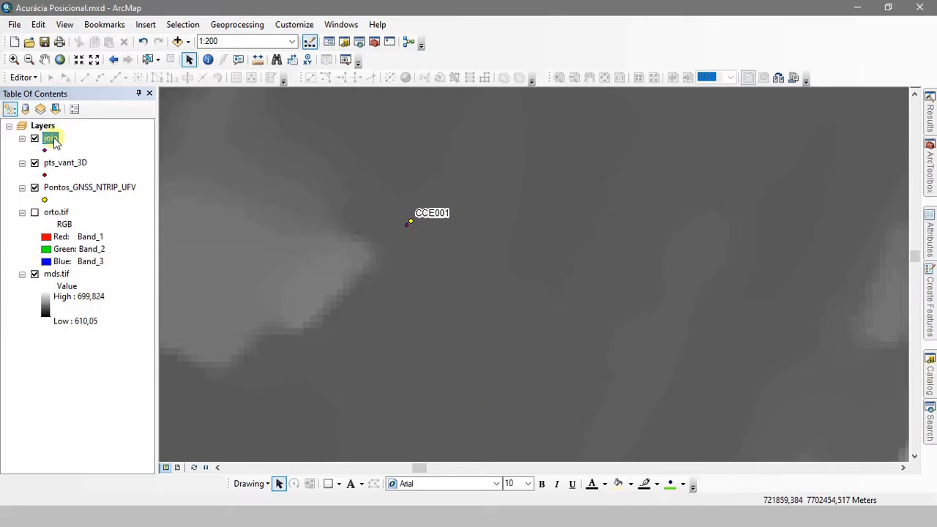
- Open and enlarge the join layer's attribute table, select the CCE001 record, and compare its surface-model and GNSS coordinate fields
{"action": "key", "text": "ctrl+t"}
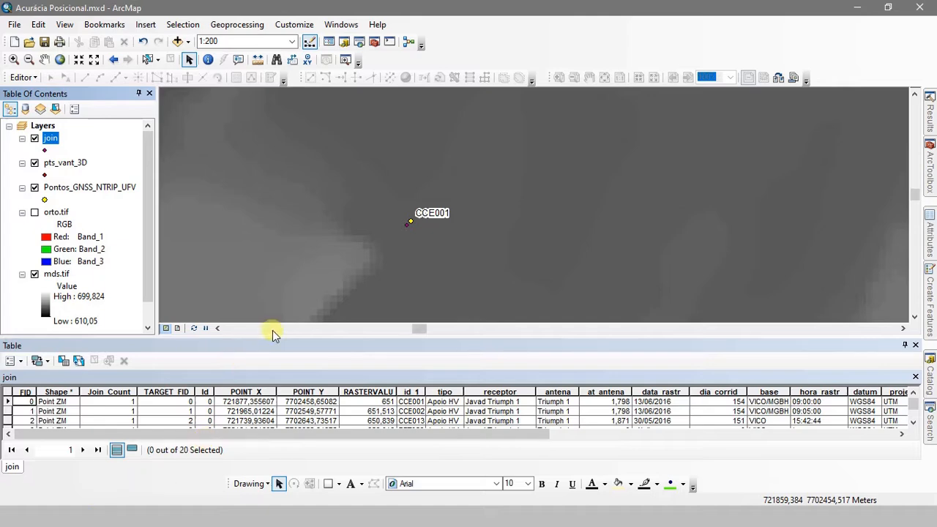
{"action": "left_click_drag", "start_coordinate": [276, 338], "coordinate": [283, 266]}
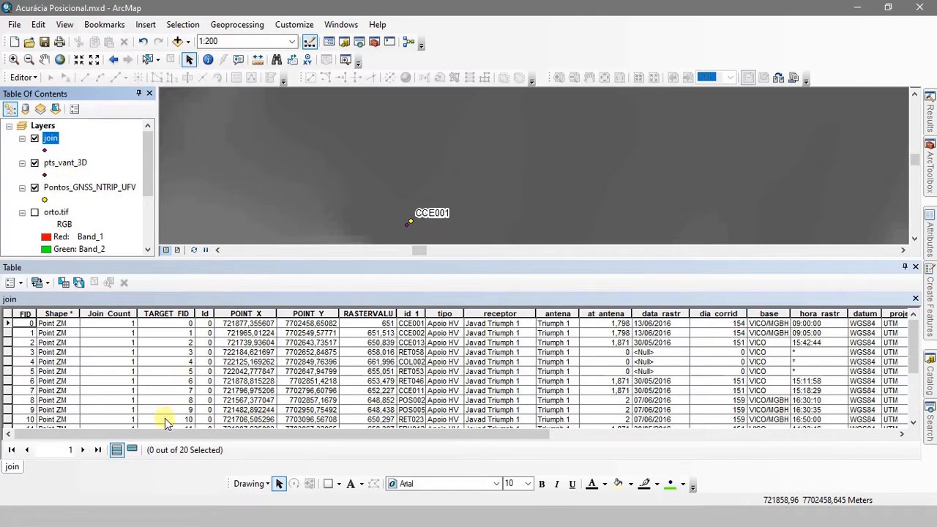
{"action": "left_click", "coordinate": [6, 324]}
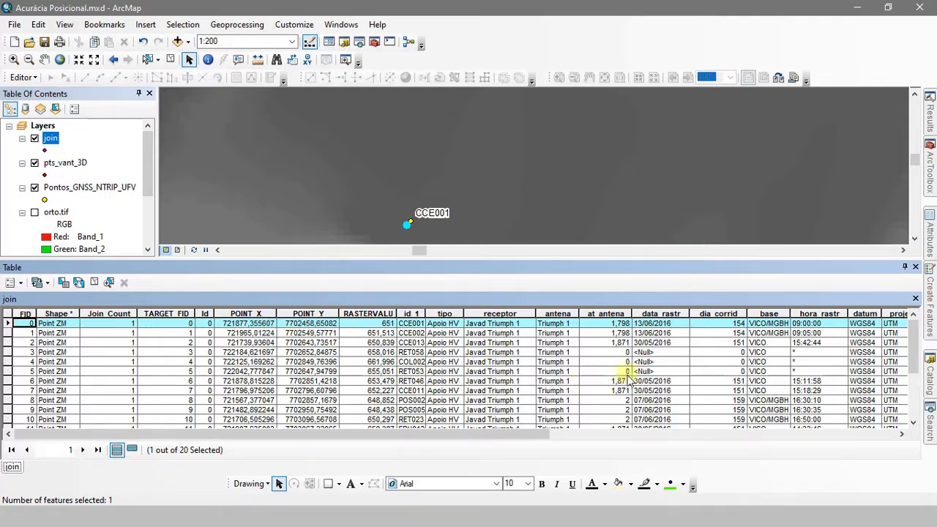
{"action": "left_click_drag", "start_coordinate": [538, 437], "coordinate": [824, 422]}
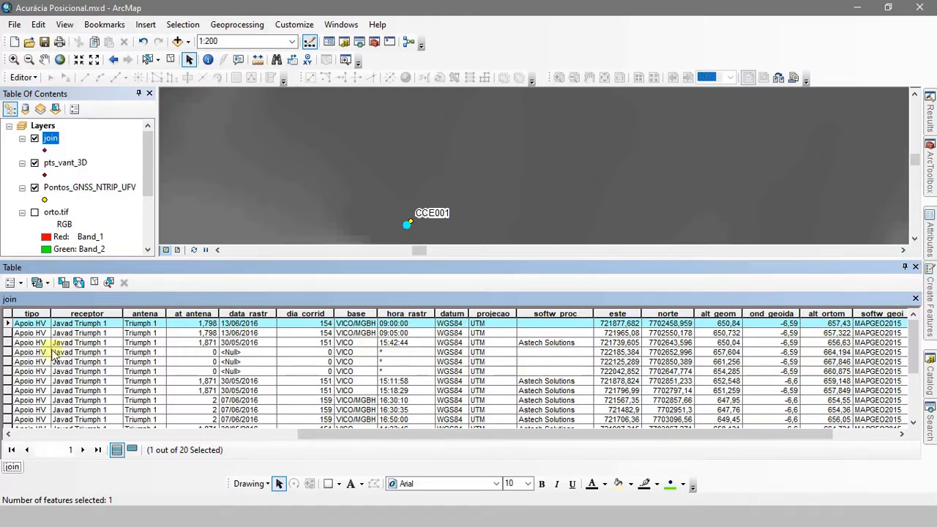
- Select the RET046 record in the join table, zoom the map to it, and check its point identifier
{"action": "left_click", "coordinate": [7, 382]}
{"action": "right_click", "coordinate": [7, 383]}
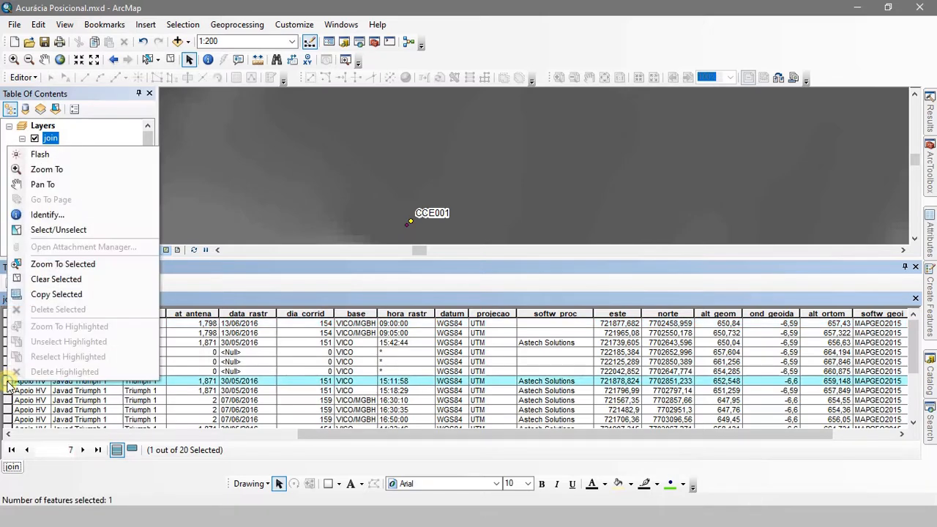
{"action": "left_click", "coordinate": [45, 169]}
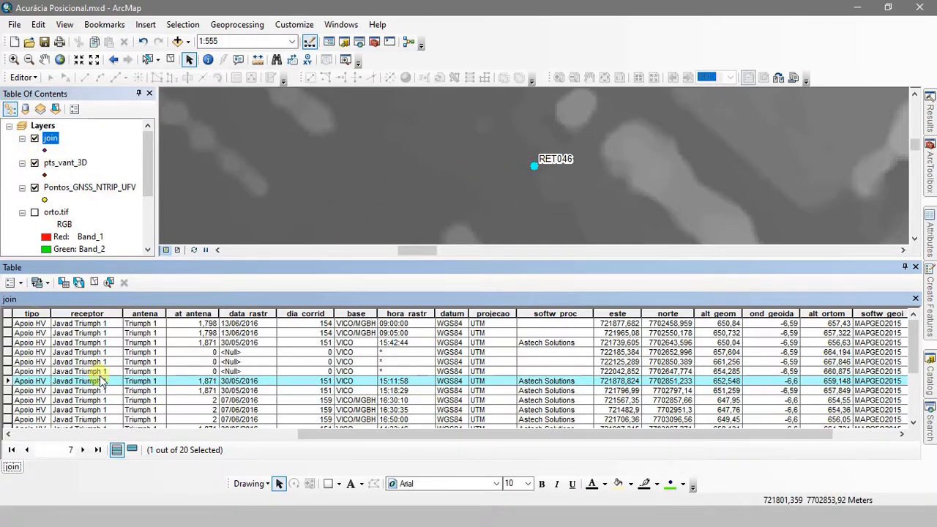
{"action": "left_click_drag", "start_coordinate": [359, 434], "coordinate": [79, 439]}
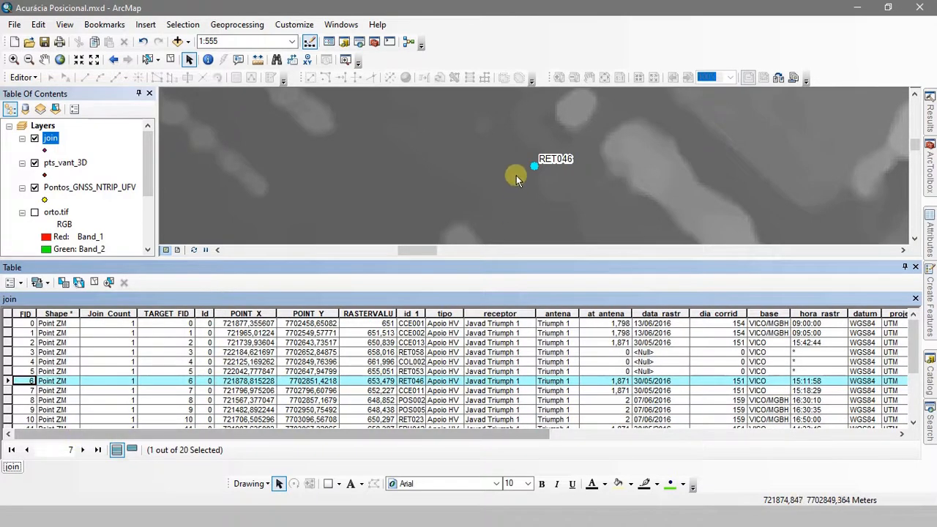
- Identify the GNSS point RET046 beside the selected join point and examine its attribute values down to the altitude fields
{"action": "scroll", "coordinate": [543, 169], "scroll_direction": "down", "scroll_amount": 3}
{"action": "scroll", "coordinate": [524, 168], "scroll_direction": "down", "scroll_amount": 3}
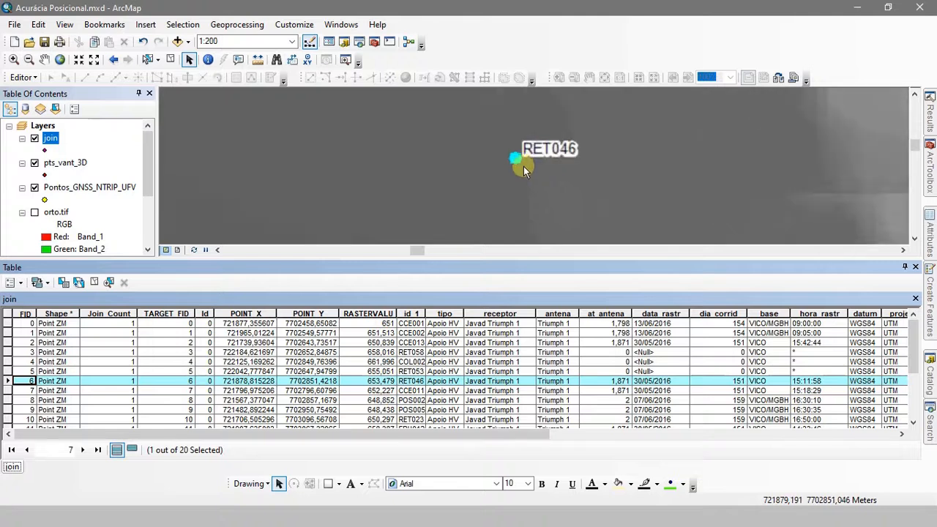
{"action": "scroll", "coordinate": [501, 145], "scroll_direction": "down", "scroll_amount": 2}
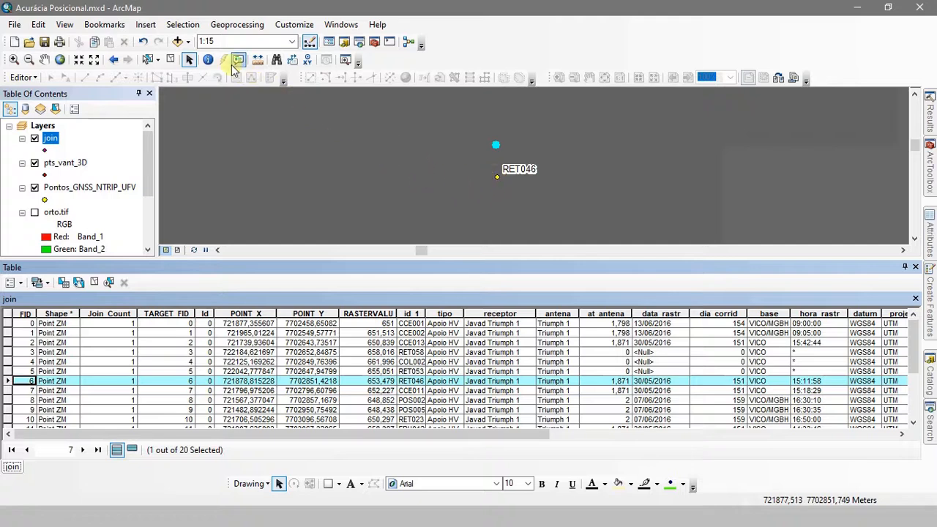
{"action": "left_click", "coordinate": [208, 59]}
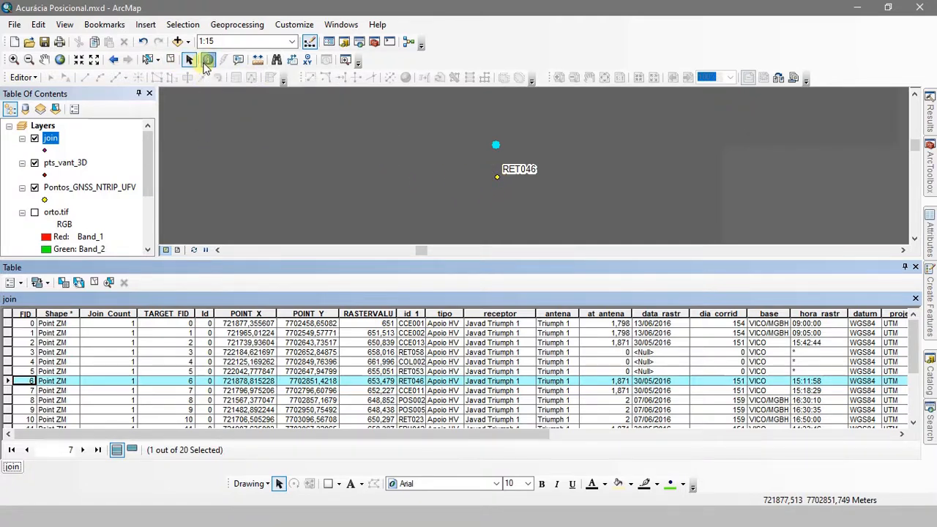
{"action": "left_click", "coordinate": [497, 179]}
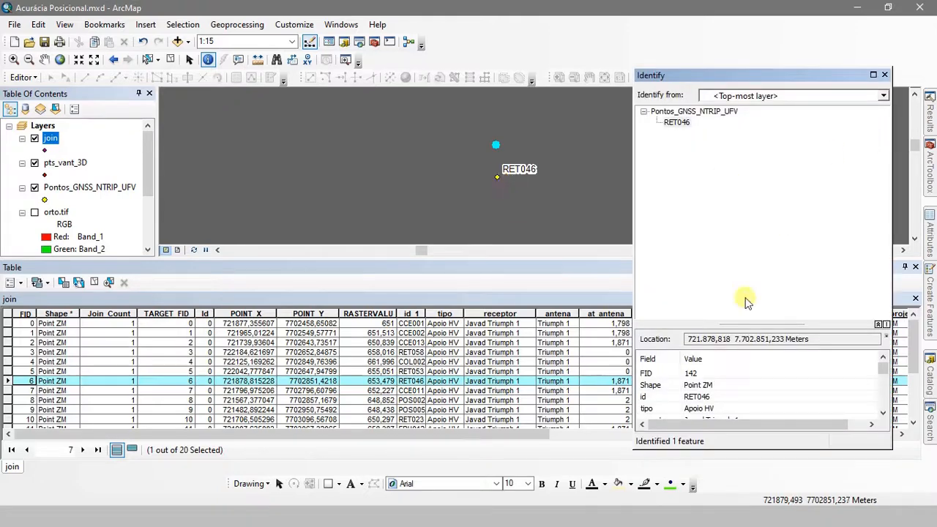
{"action": "scroll", "coordinate": [734, 372], "scroll_direction": "down", "scroll_amount": 5}
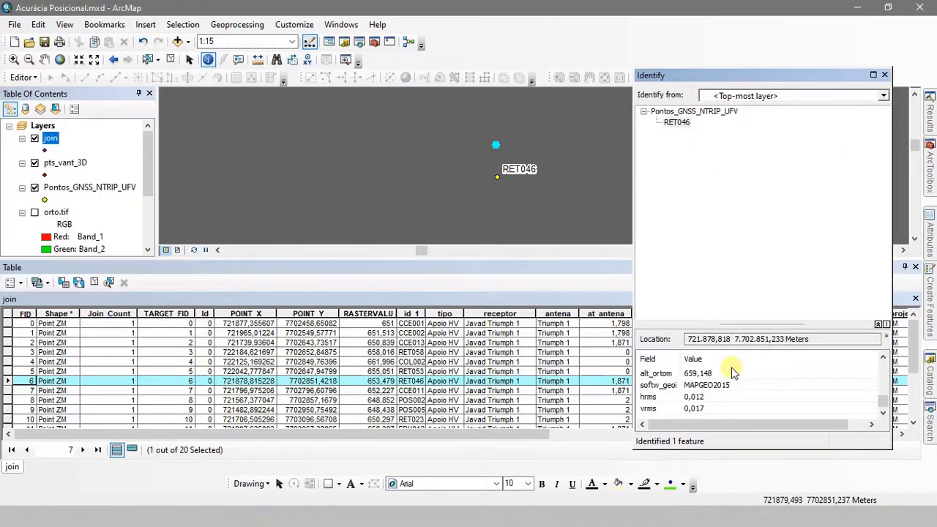
- Compare the este, norte and altitude fields of the RET046 join record with the identified GNSS attributes, and close the identify results
{"action": "left_click_drag", "start_coordinate": [498, 437], "coordinate": [669, 430]}
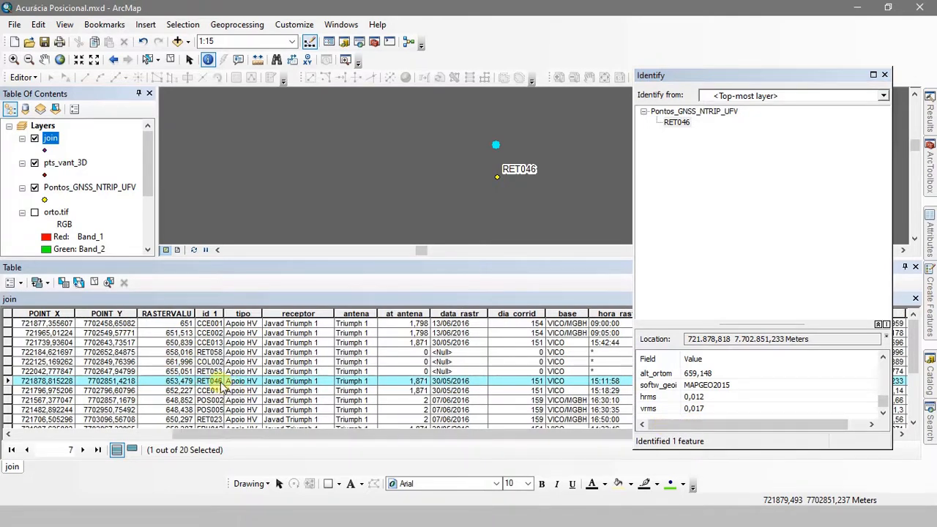
{"action": "left_click", "coordinate": [466, 434]}
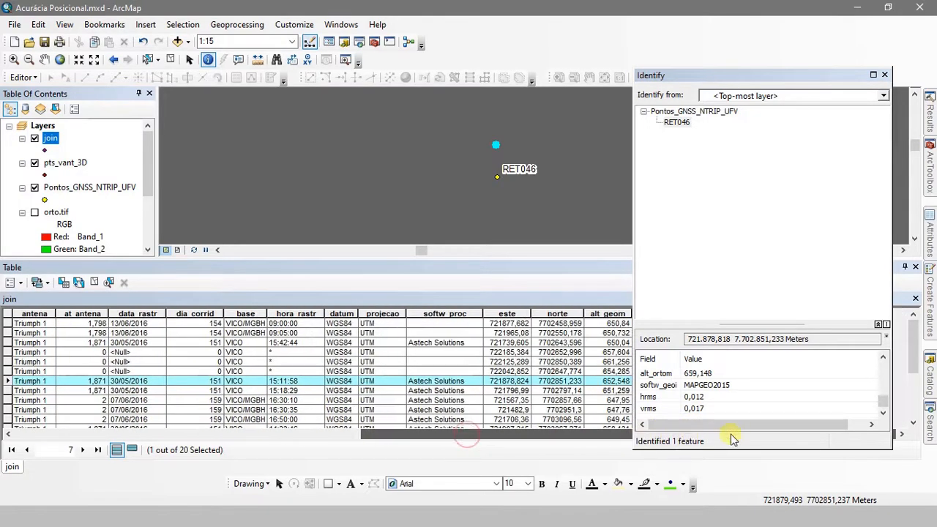
{"action": "scroll", "coordinate": [741, 393], "scroll_direction": "up", "scroll_amount": 2}
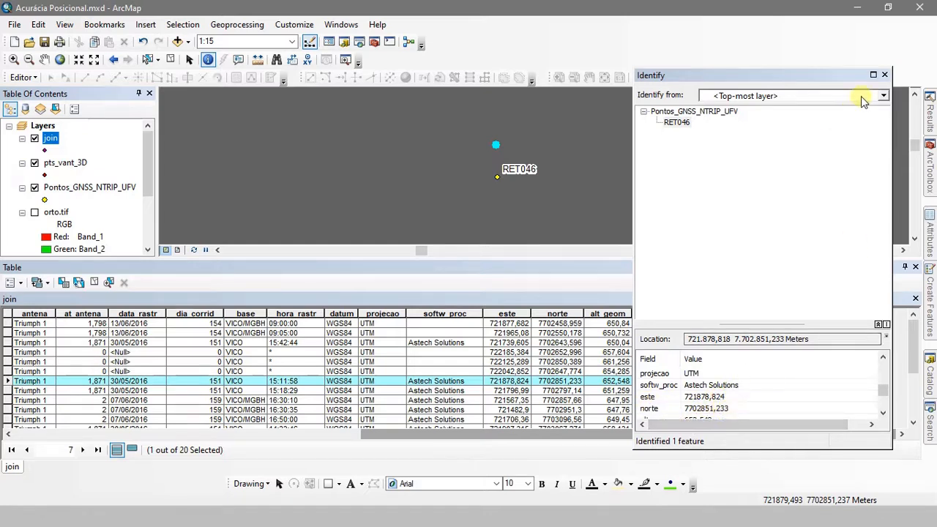
{"action": "left_click", "coordinate": [884, 75]}
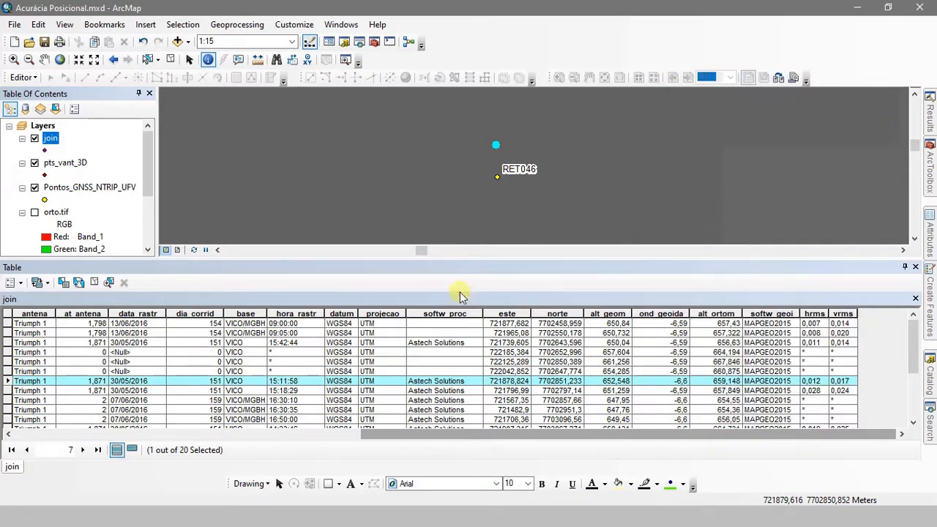
- Save the map document and clear the RET046 selection in the join table
{"action": "left_click", "coordinate": [45, 46]}
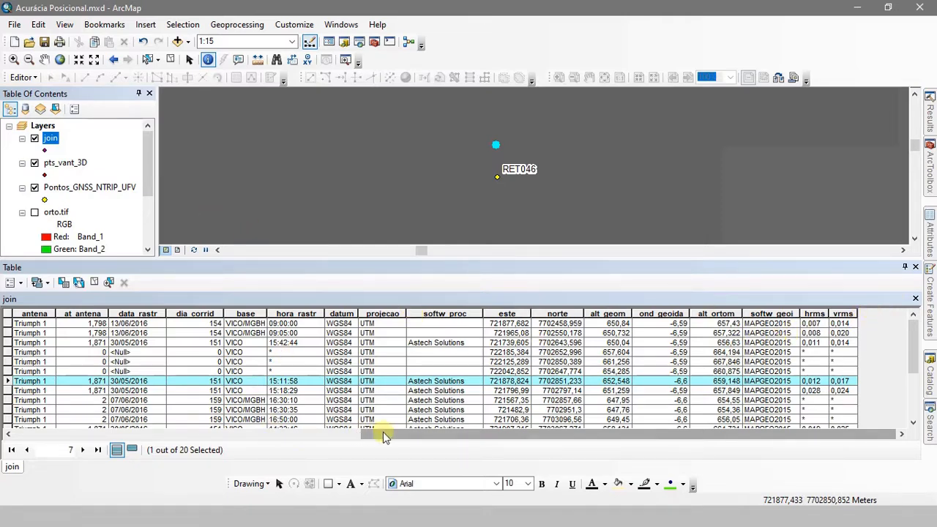
{"action": "left_click_drag", "start_coordinate": [384, 436], "coordinate": [51, 388]}
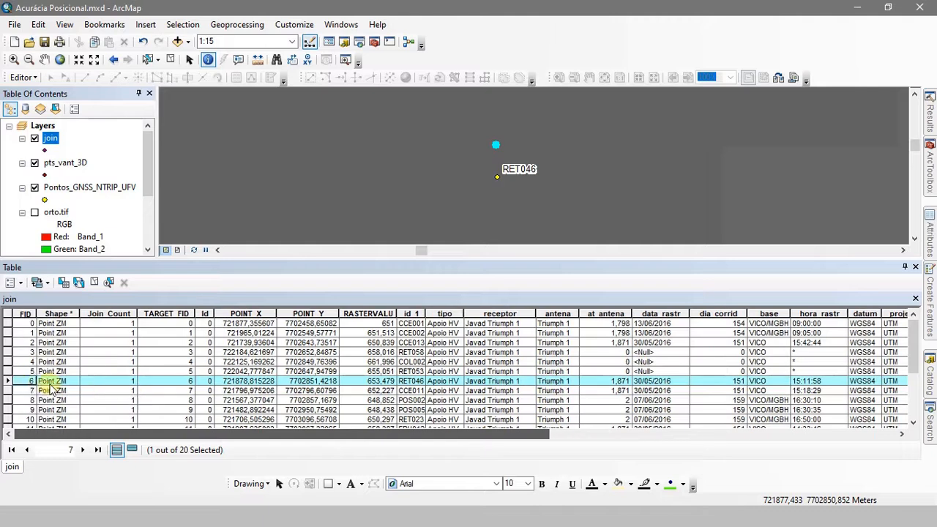
{"action": "left_click", "coordinate": [6, 314]}
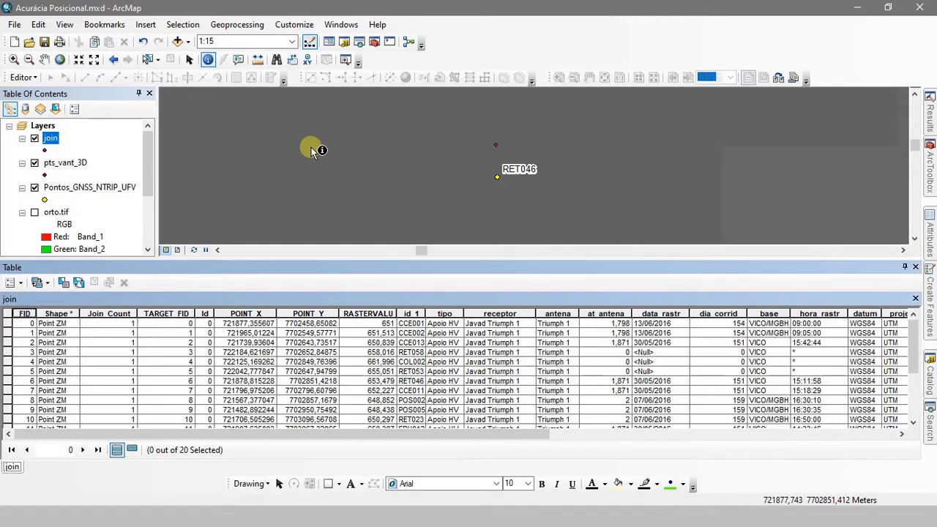
{"action": "scroll", "coordinate": [311, 150], "scroll_direction": "up", "scroll_amount": 3}
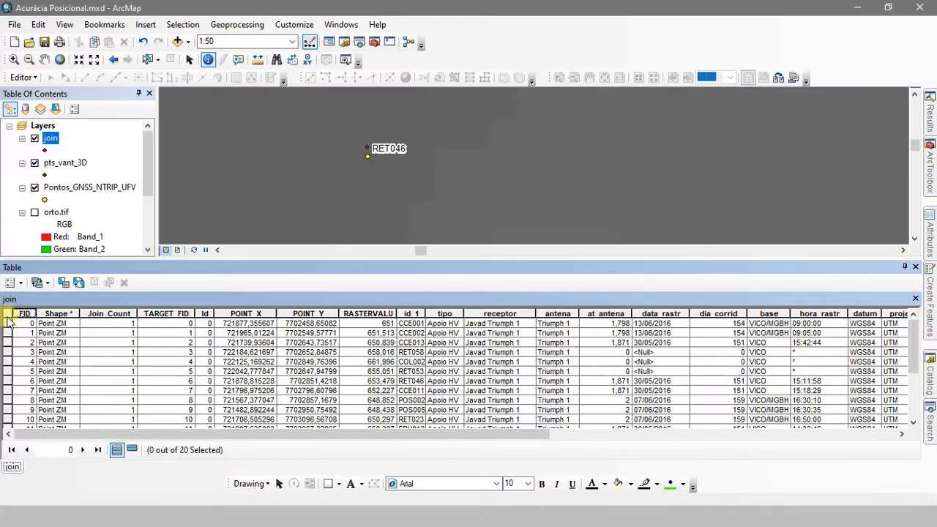
- Select all records of the join attribute table and copy the selected records
{"action": "left_click", "coordinate": [8, 322]}
{"action": "scroll", "coordinate": [7, 327], "scroll_direction": "down", "scroll_amount": 3}
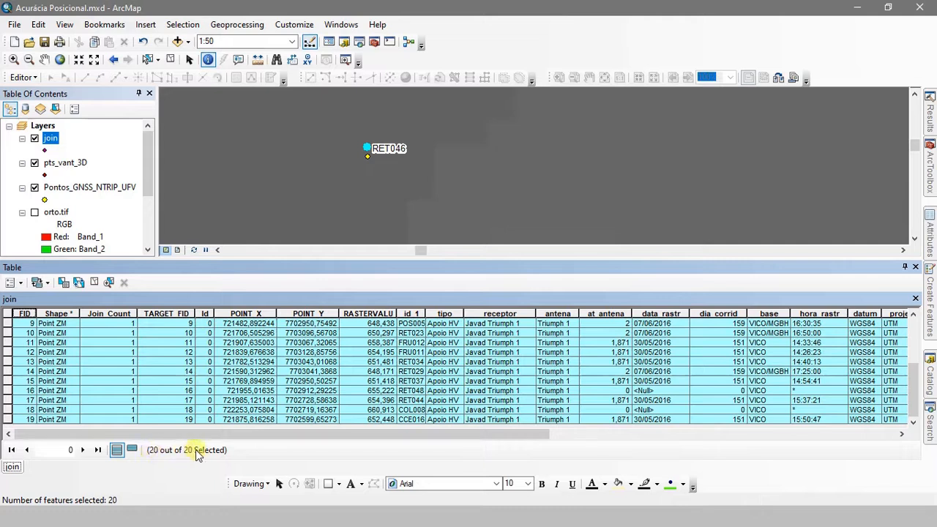
{"action": "left_click", "coordinate": [5, 352]}
{"action": "right_click", "coordinate": [6, 352]}
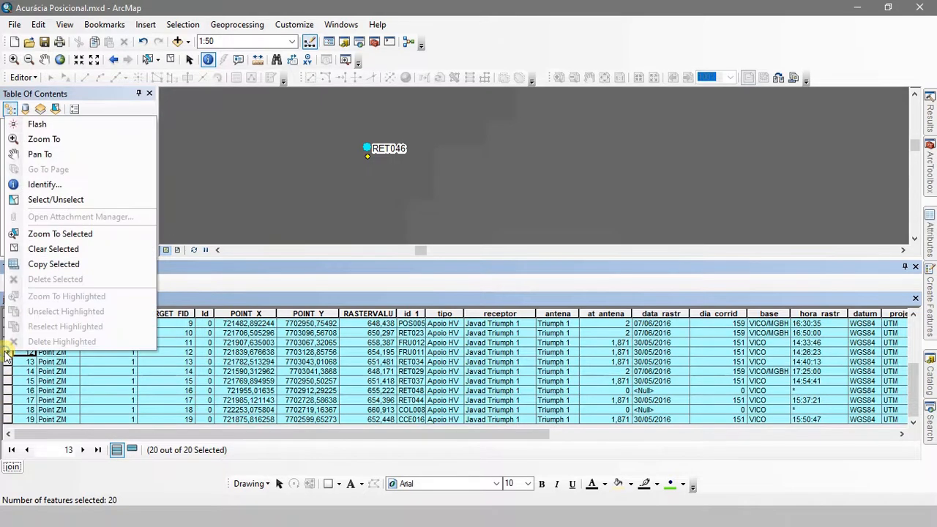
{"action": "left_click", "coordinate": [30, 270]}
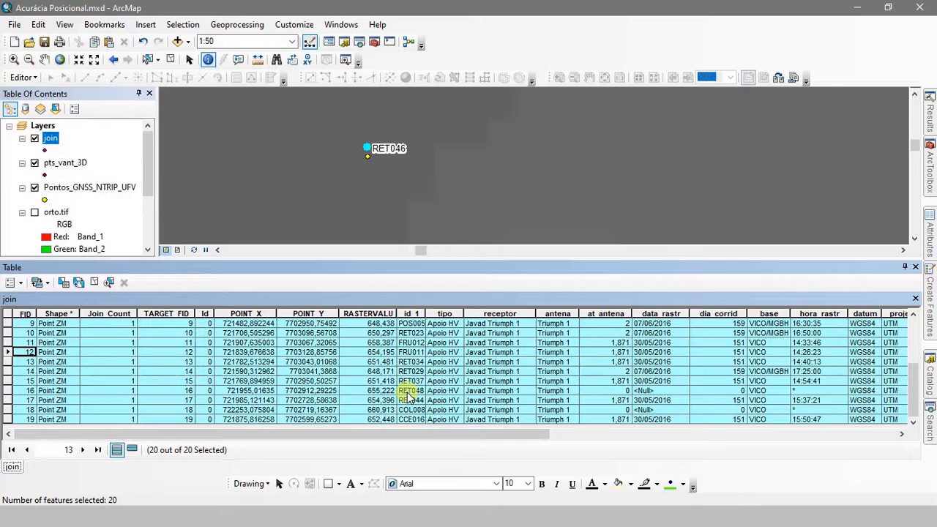
- Switch to Excel, create a blank workbook, and paste the copied join records starting at cell A1
{"action": "key", "text": "super"}
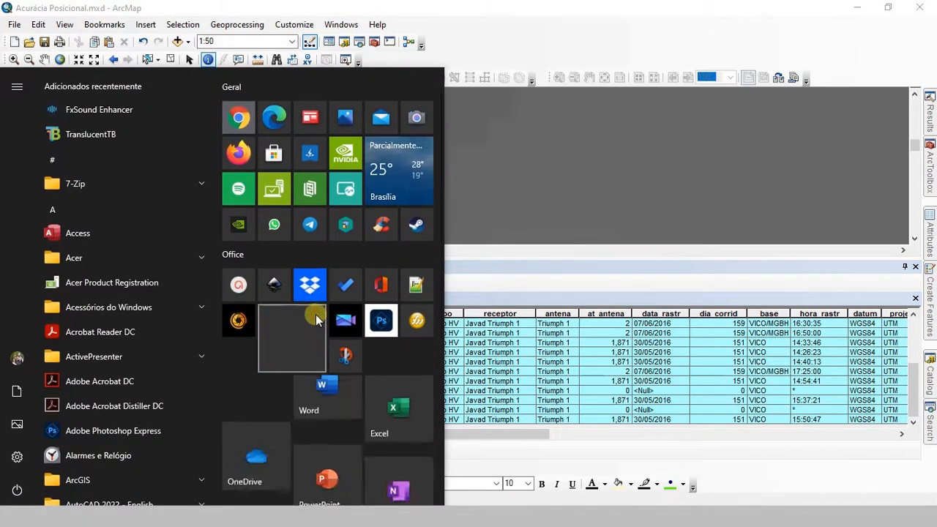
{"action": "left_click", "coordinate": [383, 406]}
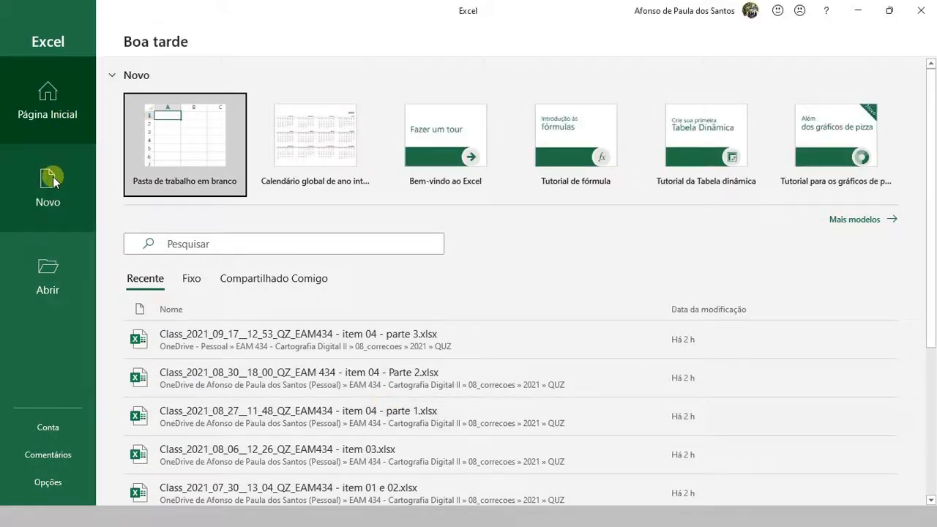
{"action": "left_click", "coordinate": [52, 177]}
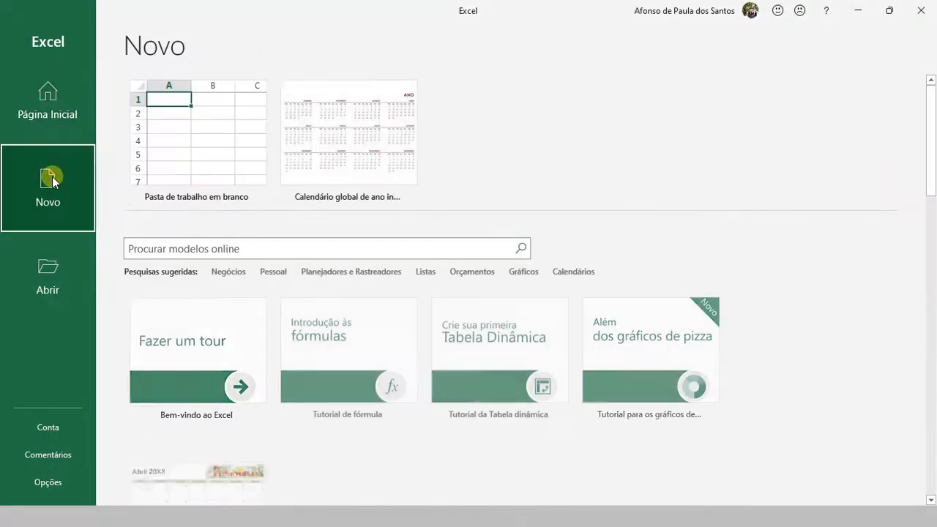
{"action": "left_click", "coordinate": [188, 134]}
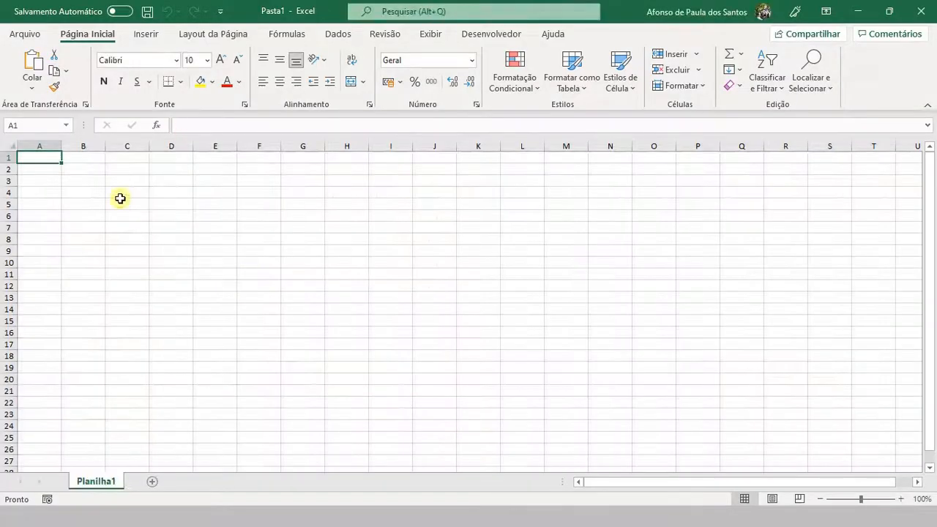
{"action": "key", "text": "ctrl+v"}
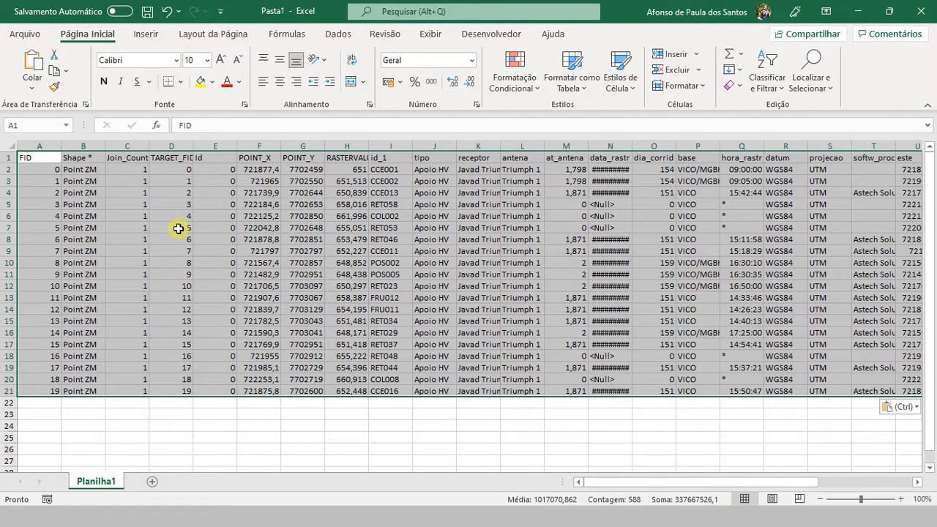
- Delete columns A to D holding FID, Shape *, Join_Count and TARGET_FID from the pasted table
{"action": "left_click", "coordinate": [131, 205]}
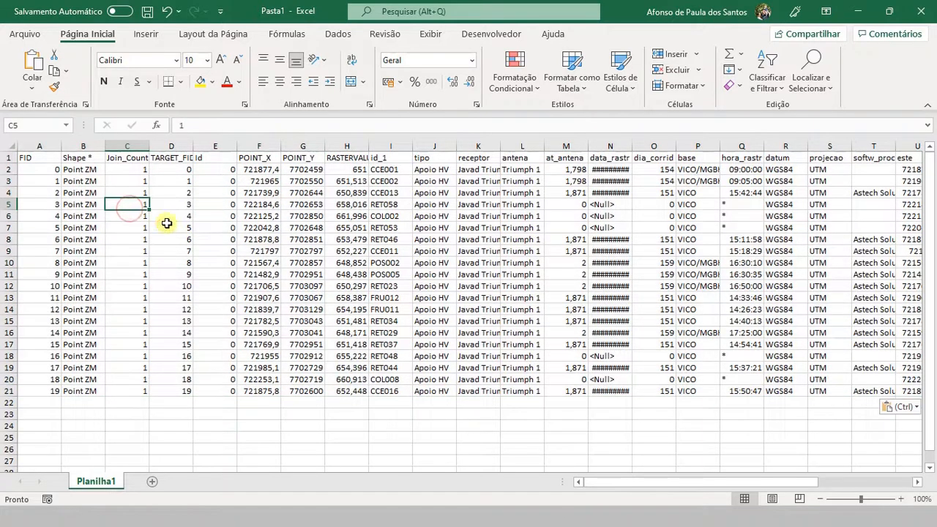
{"action": "left_click", "coordinate": [273, 168]}
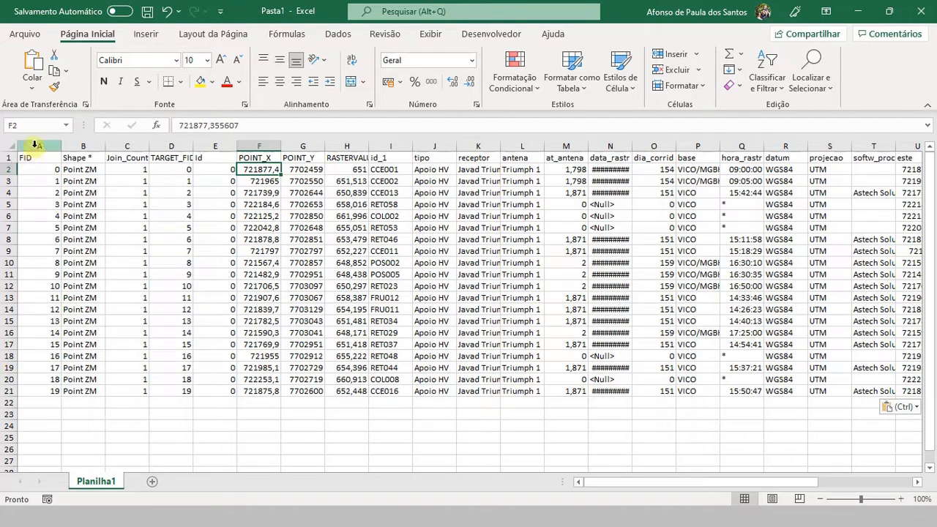
{"action": "left_click_drag", "start_coordinate": [34, 144], "coordinate": [215, 143]}
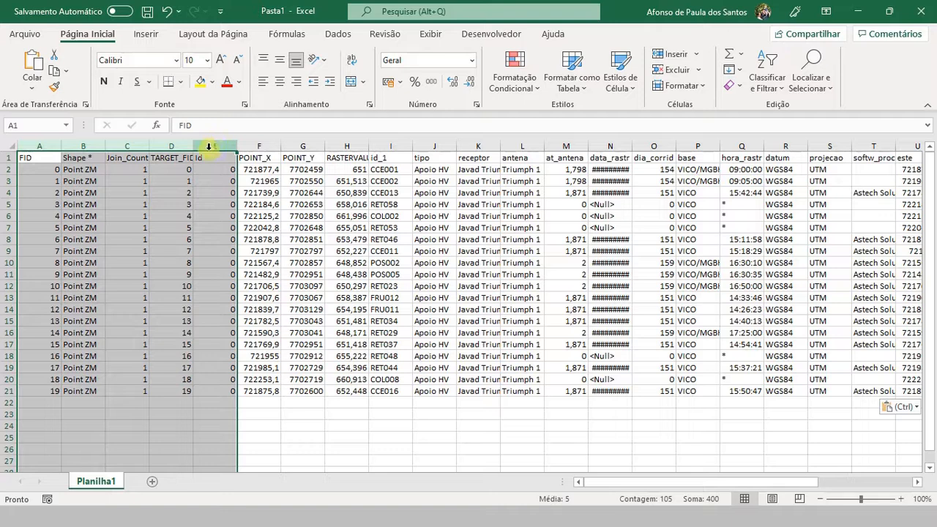
{"action": "left_click", "coordinate": [181, 144]}
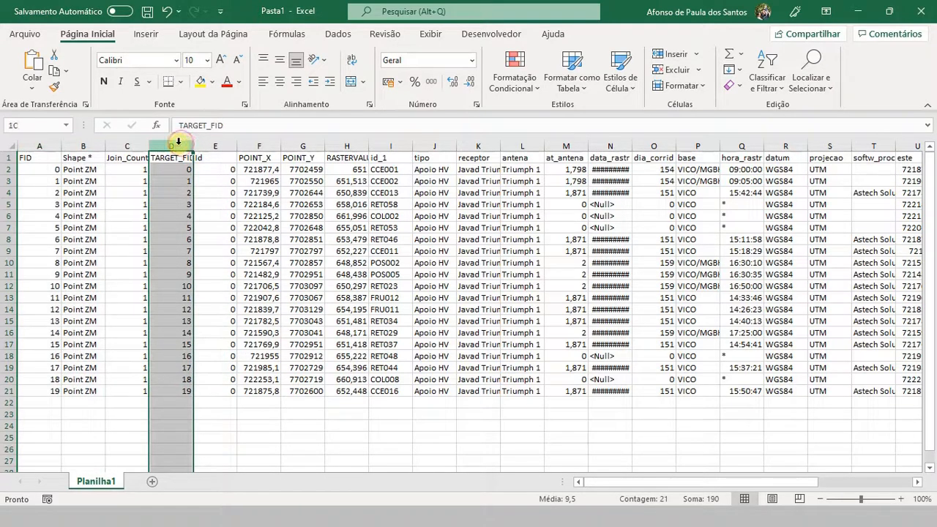
{"action": "left_click_drag", "start_coordinate": [178, 141], "coordinate": [40, 141]}
{"action": "right_click", "coordinate": [40, 141]}
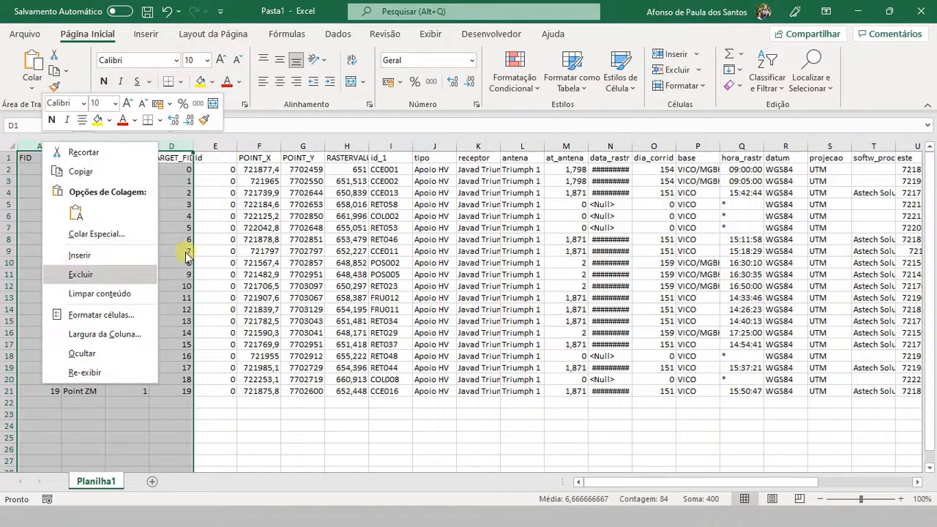
{"action": "left_click", "coordinate": [80, 274]}
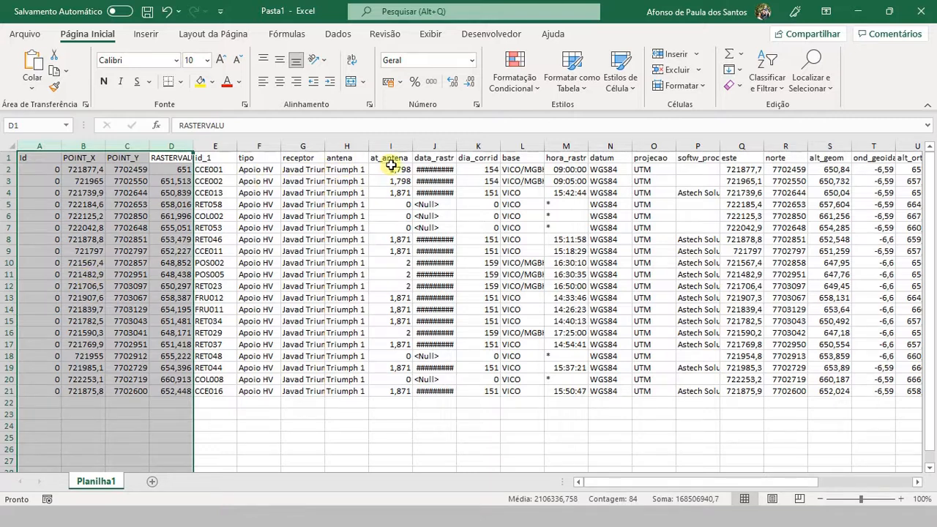
- Copy the id_1 point identifier column and paste it over the Id column in column A
{"action": "left_click", "coordinate": [343, 169]}
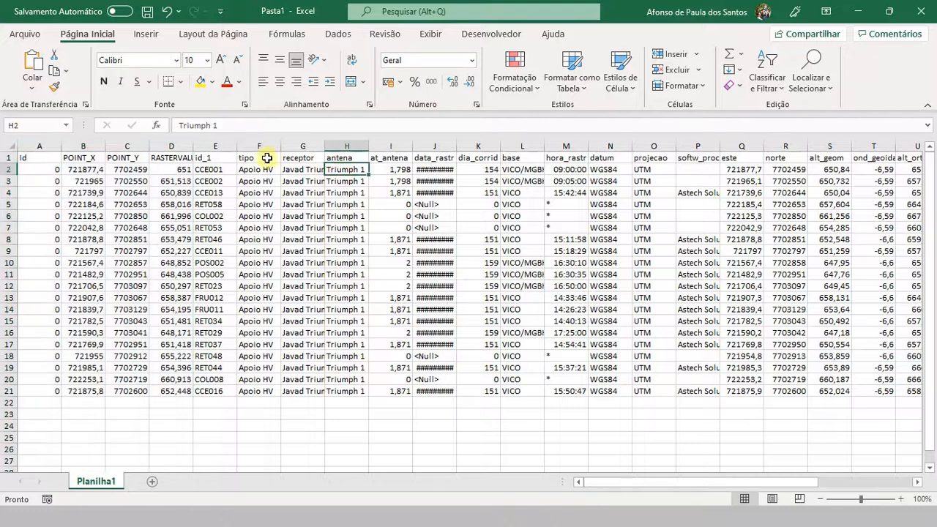
{"action": "left_click", "coordinate": [199, 146]}
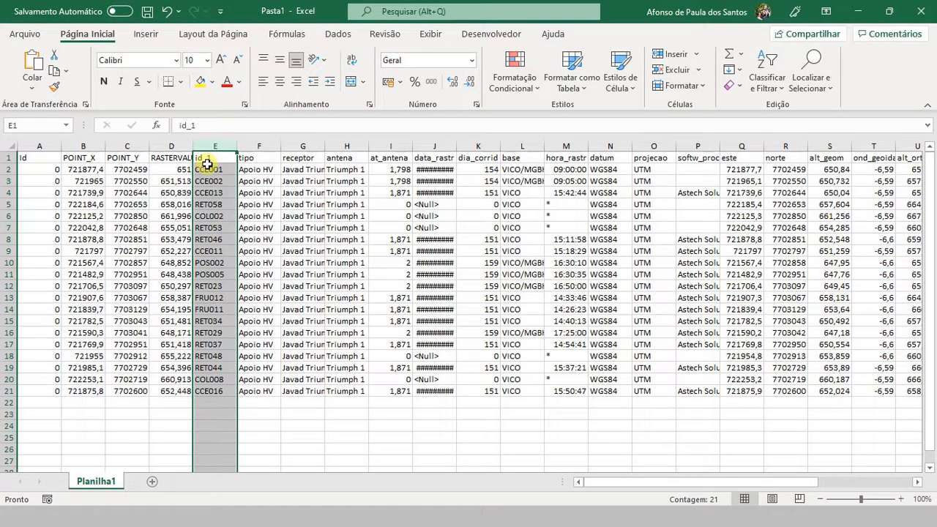
{"action": "key", "text": "ctrl+c"}
{"action": "left_click", "coordinate": [33, 159]}
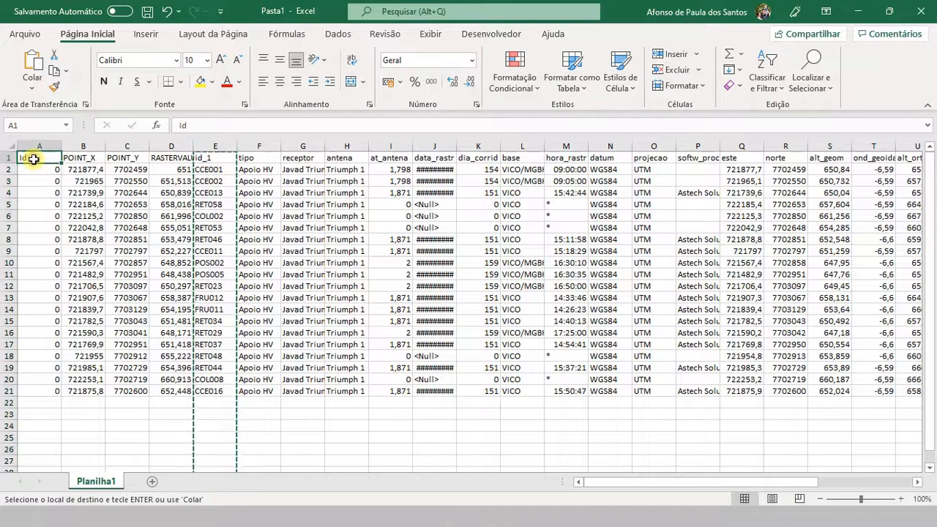
{"action": "key", "text": "ctrl+v"}
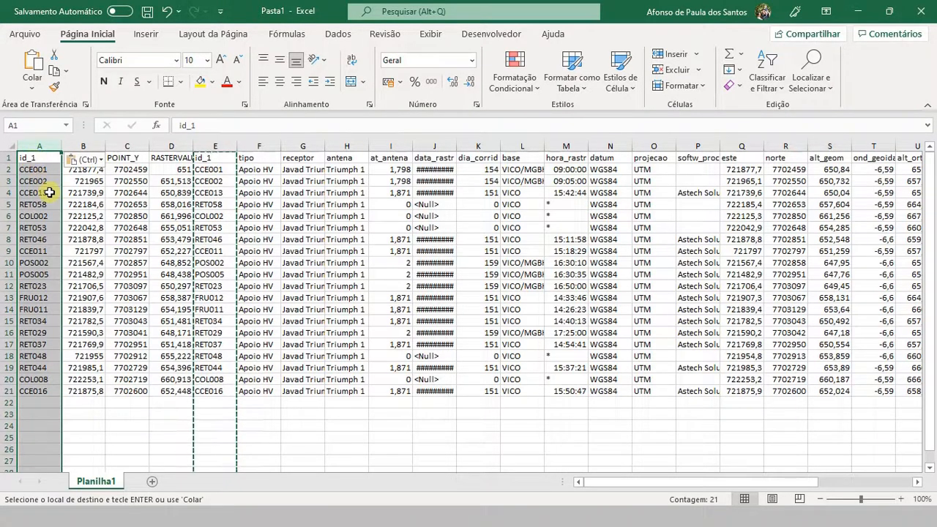
{"action": "key", "text": "Escape"}
- Rename the header in cell A1 to ID
{"action": "left_click", "coordinate": [69, 159]}
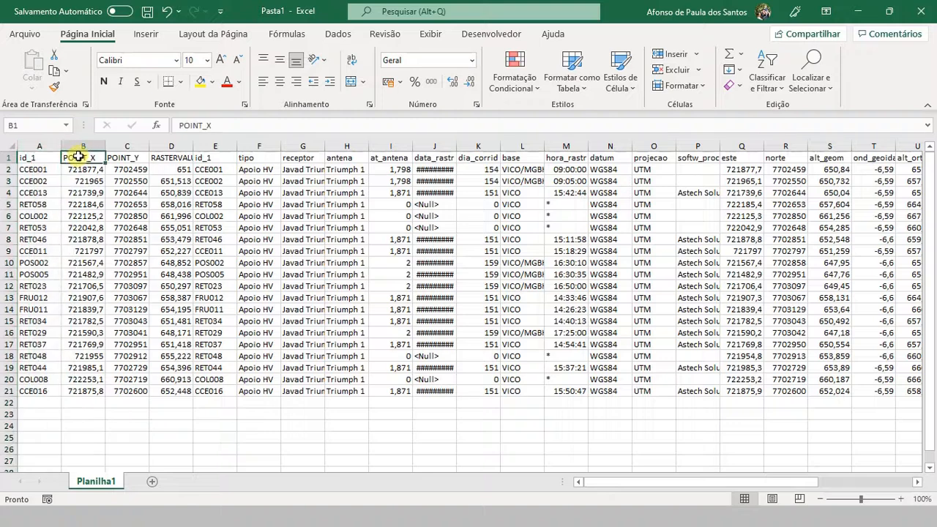
{"action": "left_click", "coordinate": [49, 158]}
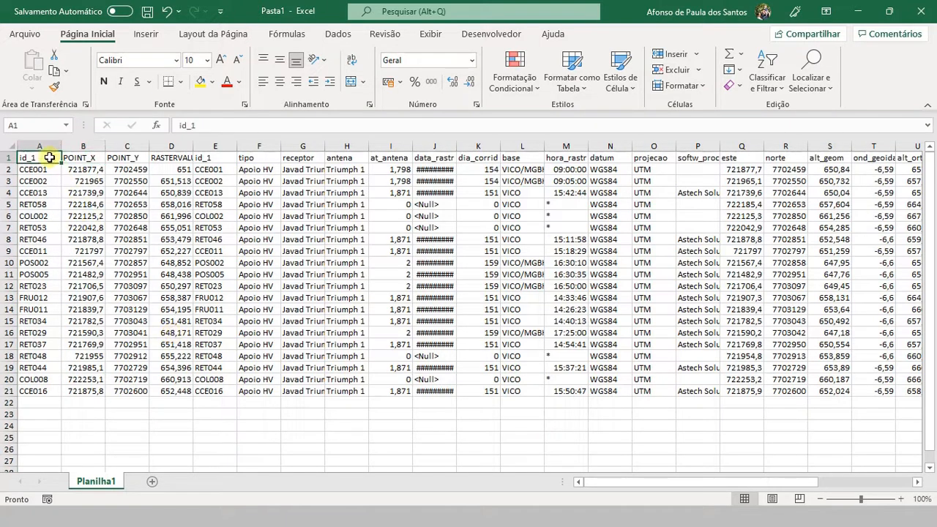
{"action": "type", "text": "ID"}
{"action": "key", "text": "Right"}
{"action": "key", "text": "Page_Down"}
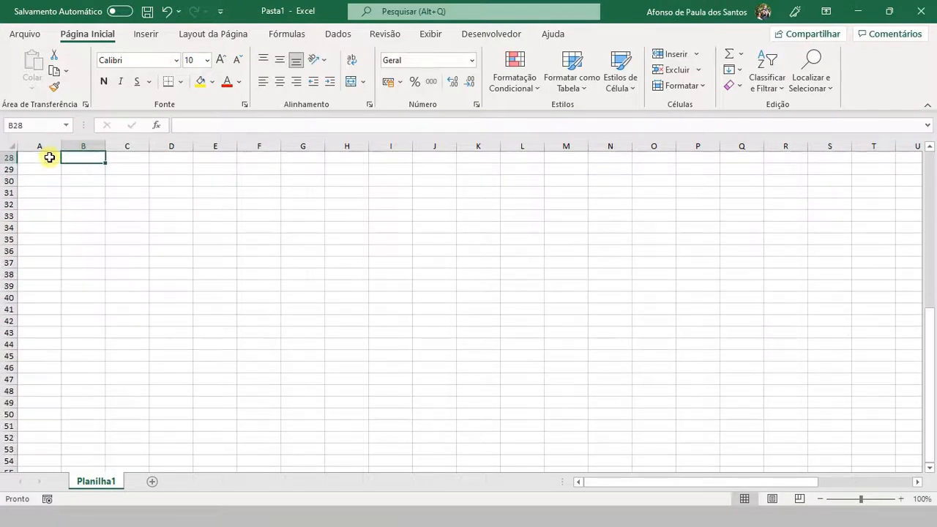
{"action": "scroll", "coordinate": [84, 198], "scroll_direction": "up", "scroll_amount": 9}
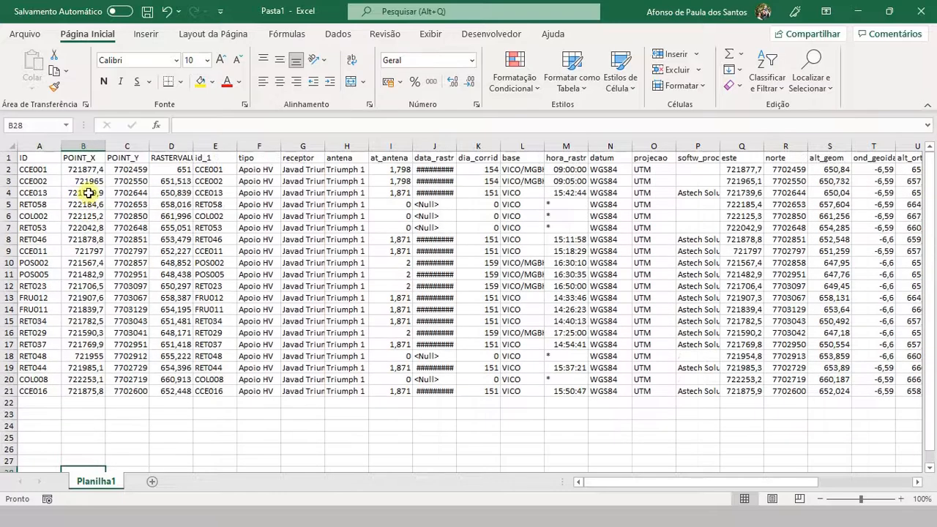
- Rename the headers in cells B1 to D1 as X-test, Y-test and Z-test
{"action": "left_click", "coordinate": [98, 160]}
{"action": "type", "text": "X-test"}
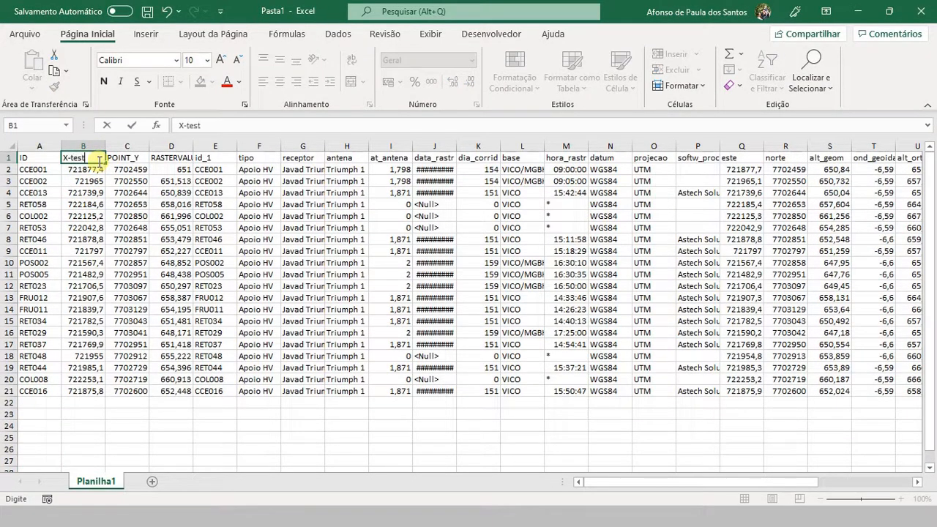
{"action": "key", "text": "Tab"}
{"action": "type", "text": "Y"}
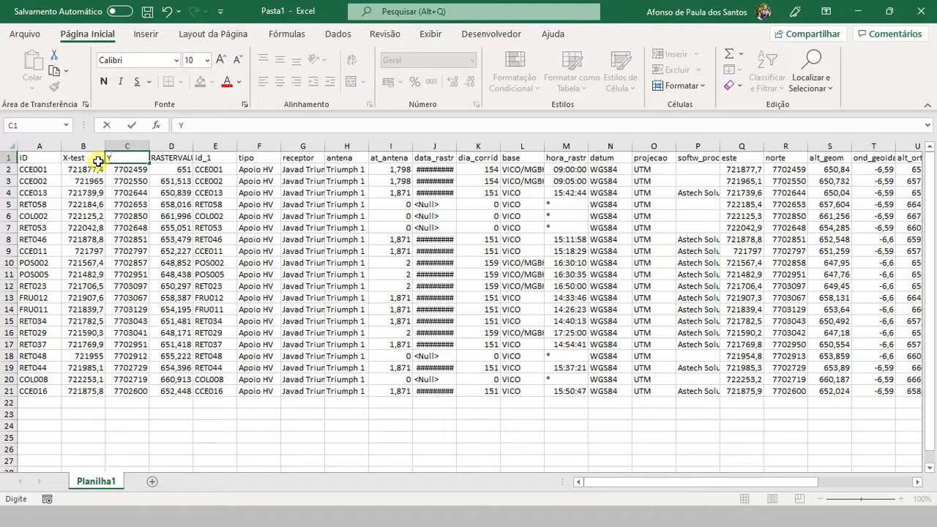
{"action": "key", "text": "Tab"}
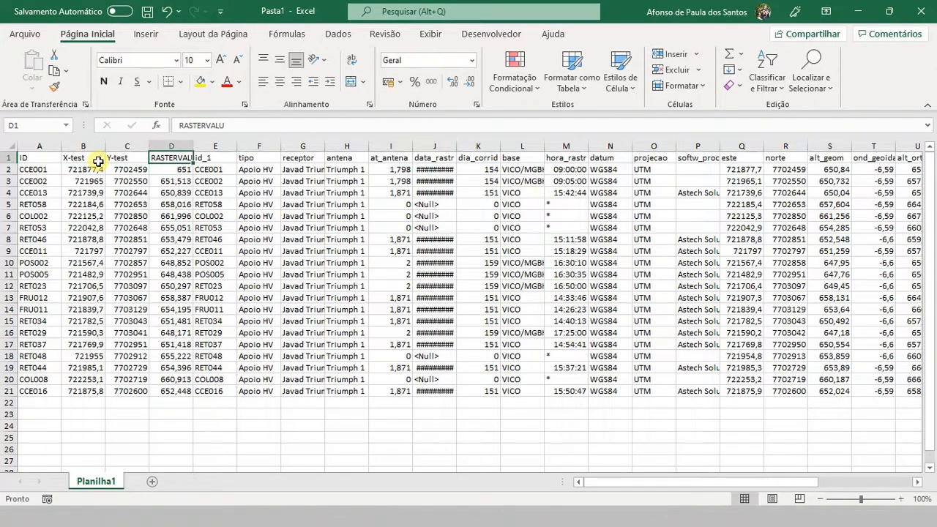
{"action": "type", "text": "Z-test"}
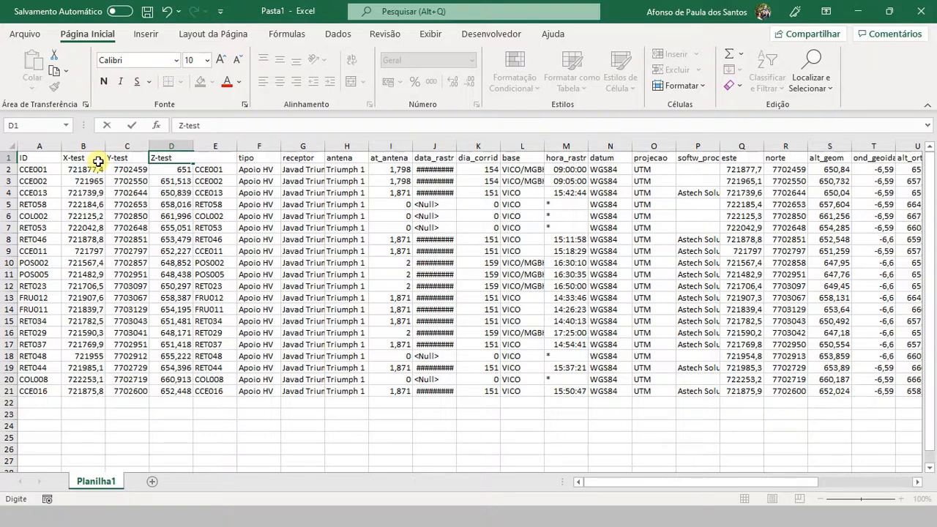
{"action": "key", "text": "Tab"}
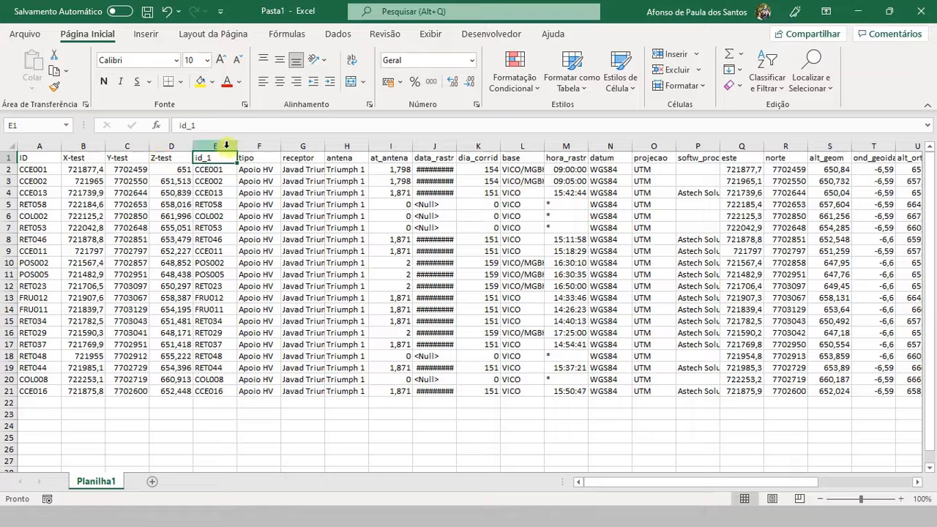
- Delete columns E to P, from id_1 through the processing software field
{"action": "left_click_drag", "start_coordinate": [216, 147], "coordinate": [712, 148]}
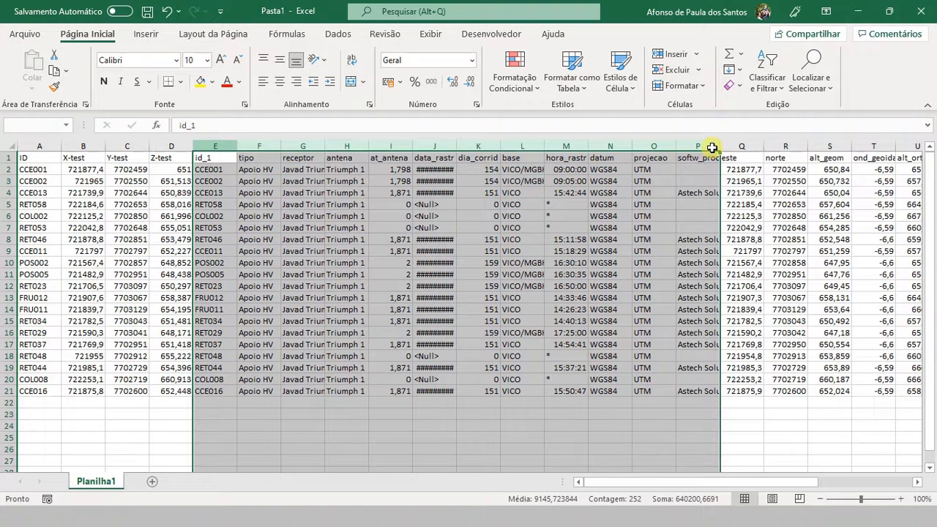
{"action": "right_click", "coordinate": [712, 148]}
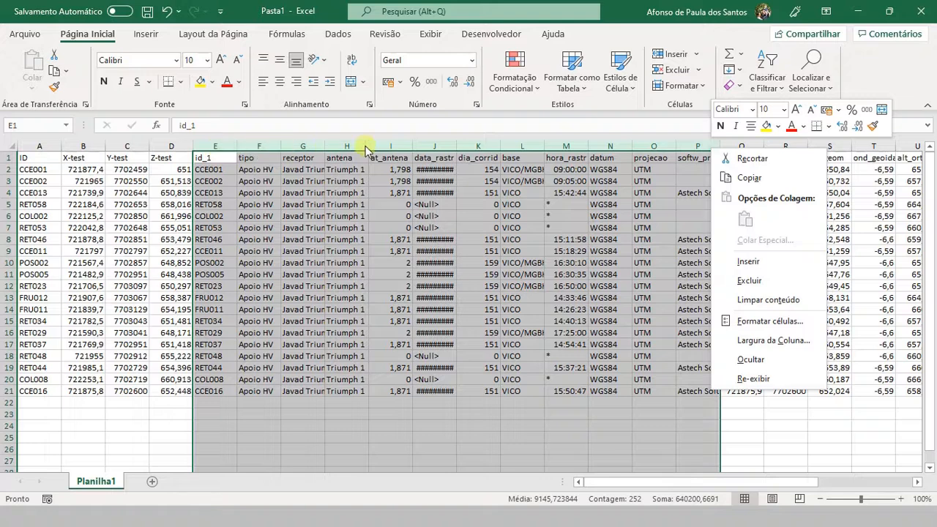
{"action": "left_click", "coordinate": [754, 280]}
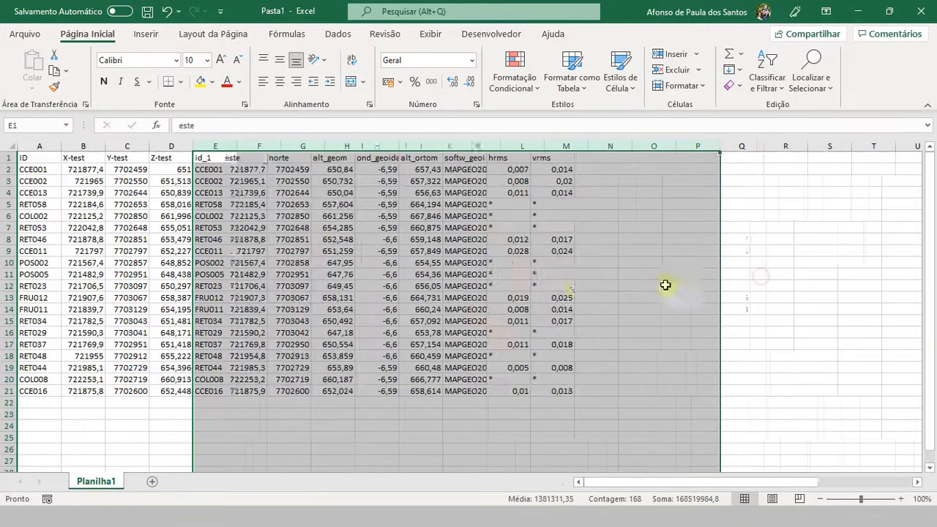
- Rename the este, norte and alt_geom headers in E1 to G1 as X-ref, Y-ref and Z-ref
{"action": "left_click", "coordinate": [218, 161]}
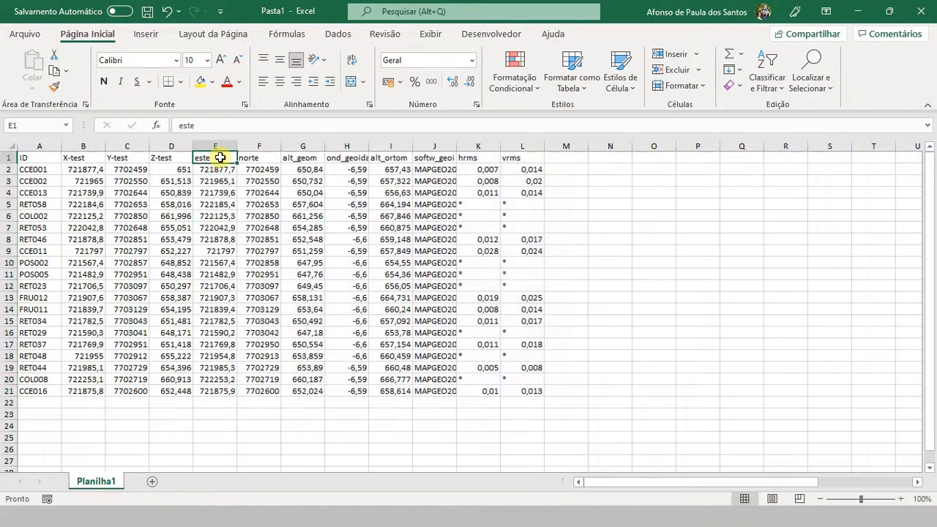
{"action": "type", "text": "X-ref"}
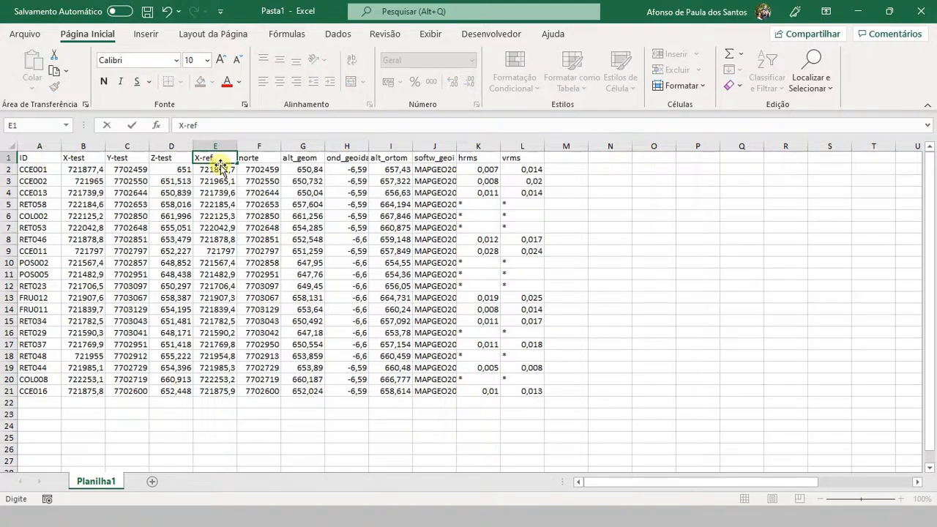
{"action": "key", "text": "Tab"}
{"action": "type", "text": "Y"}
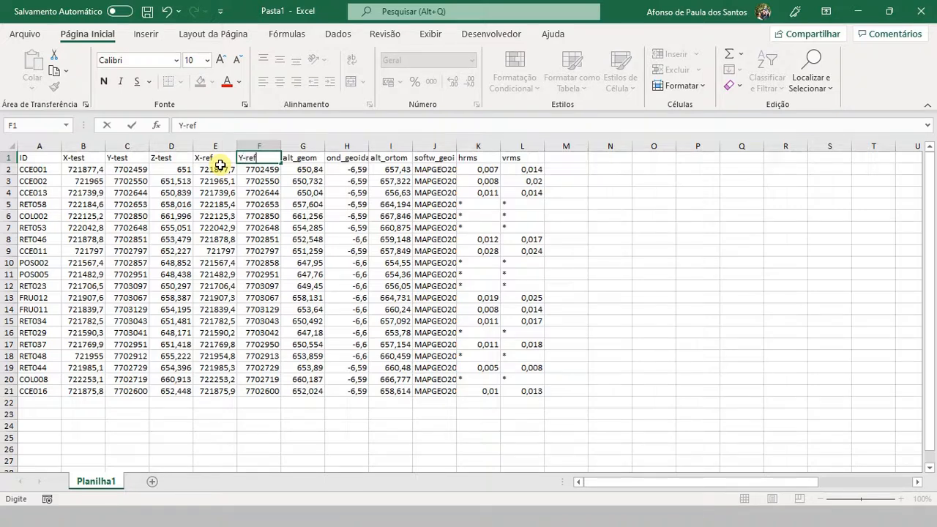
{"action": "key", "text": "Tab"}
{"action": "type", "text": "Z"}
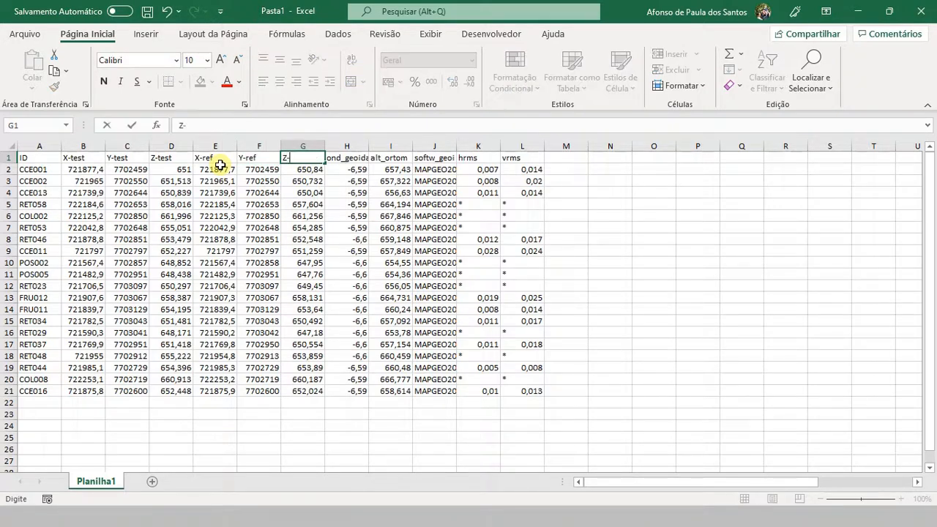
{"action": "key", "text": "Tab"}
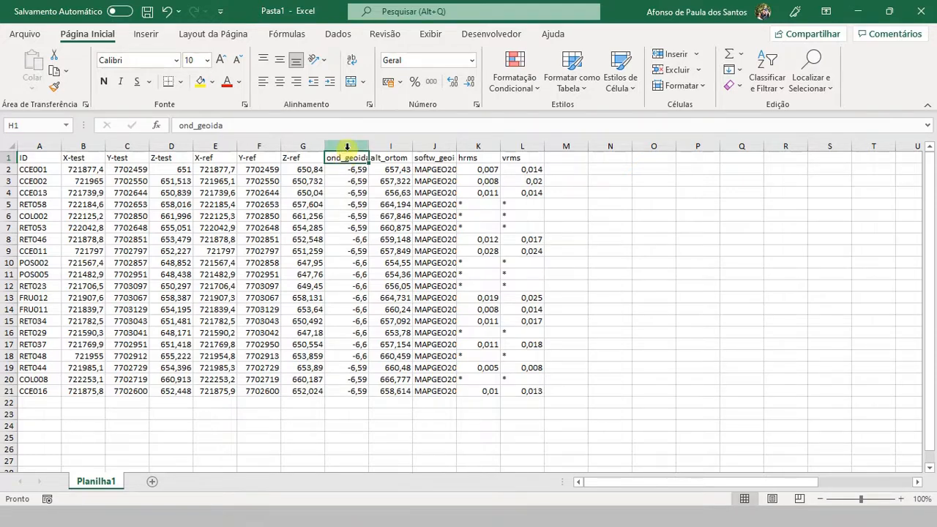
- Delete columns H to L, from ond_geoida through vrms
{"action": "left_click_drag", "start_coordinate": [344, 144], "coordinate": [535, 143]}
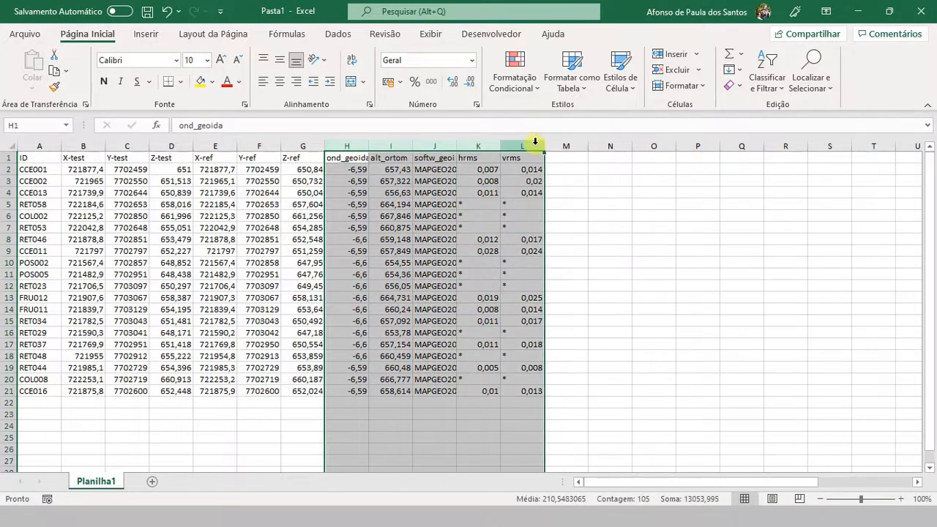
{"action": "right_click", "coordinate": [539, 145]}
{"action": "left_click", "coordinate": [570, 275]}
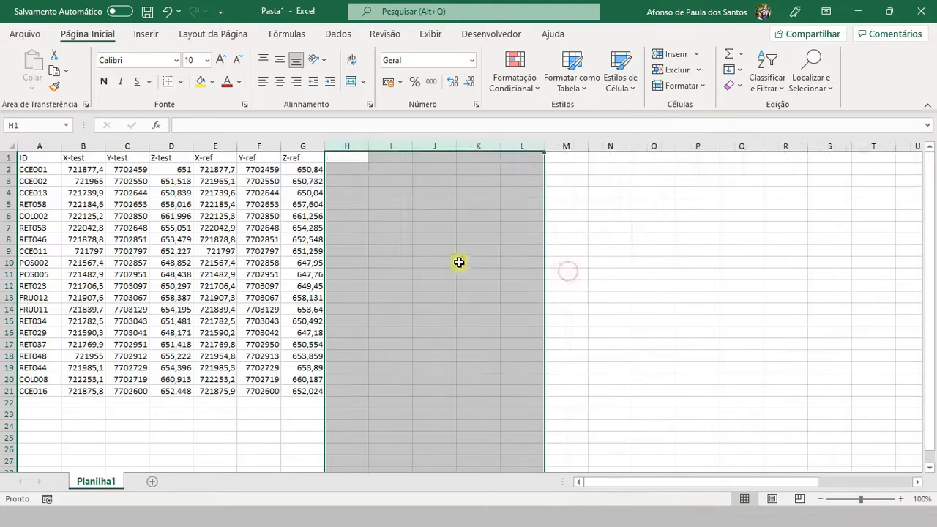
{"action": "left_click", "coordinate": [388, 203]}
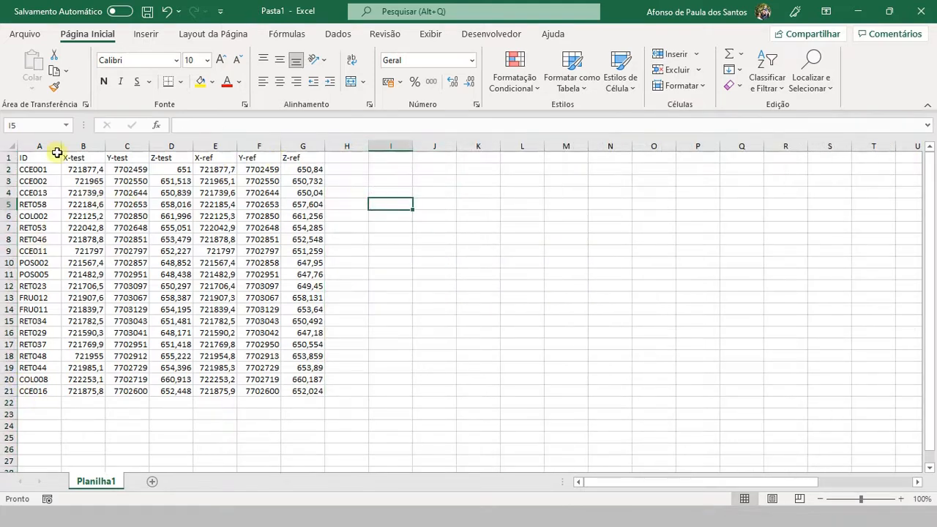
- Rename the worksheet Planilha1 as Dados
{"action": "double_click", "coordinate": [89, 482]}
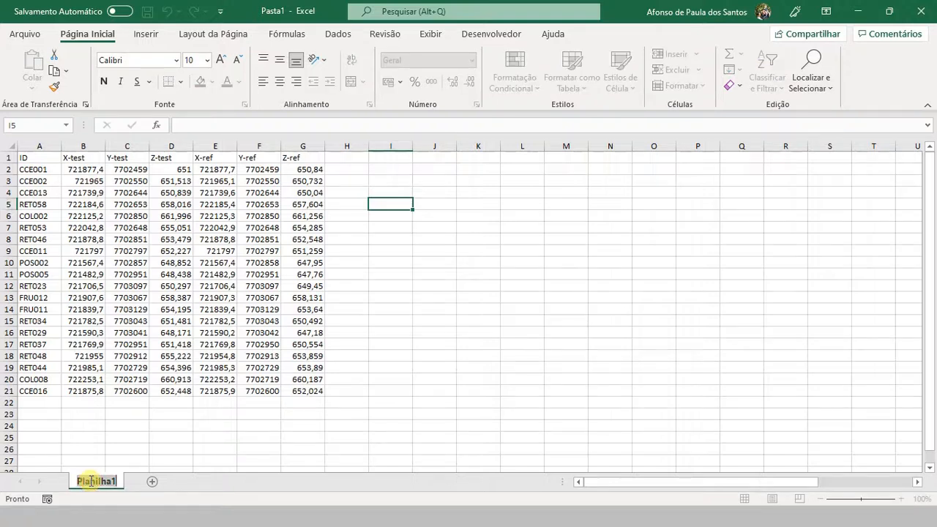
{"action": "type", "text": "Dados"}
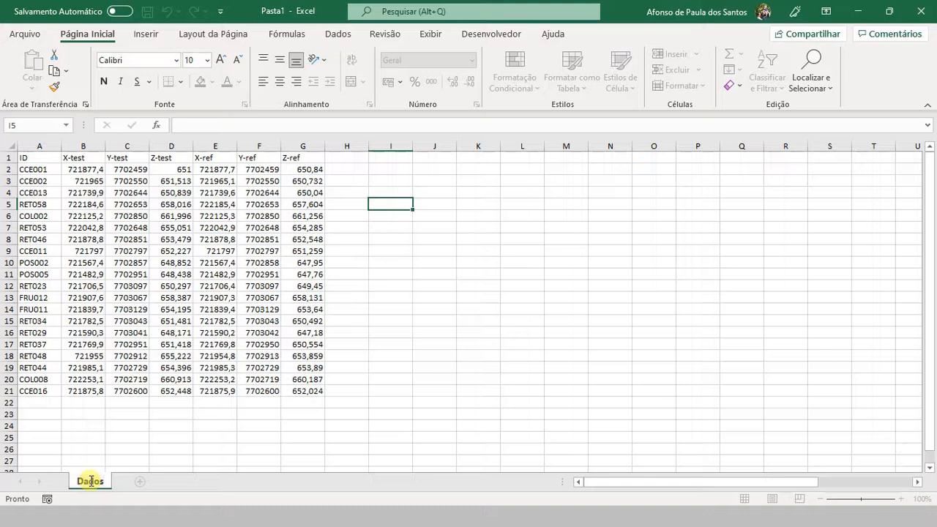
{"action": "key", "text": "Return"}
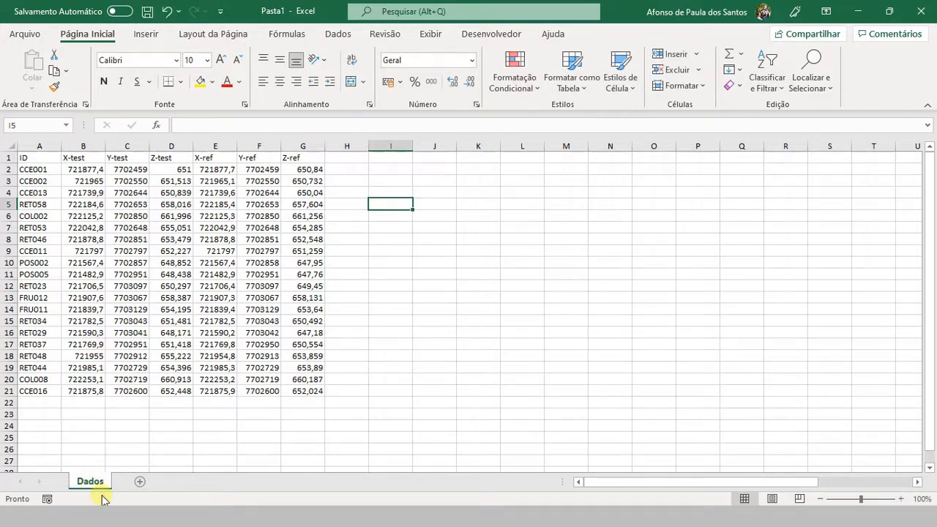
{"action": "left_click_drag", "start_coordinate": [32, 168], "coordinate": [303, 384]}
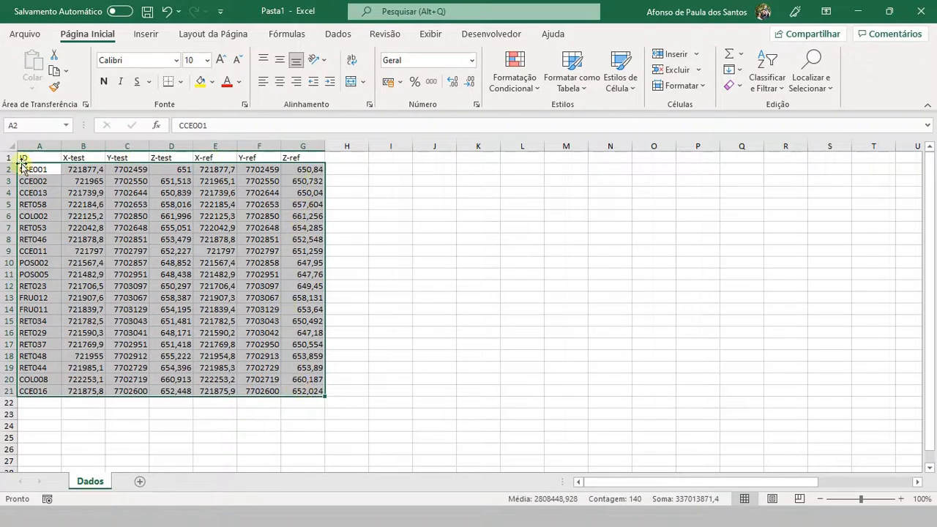
{"action": "left_click", "coordinate": [429, 248]}
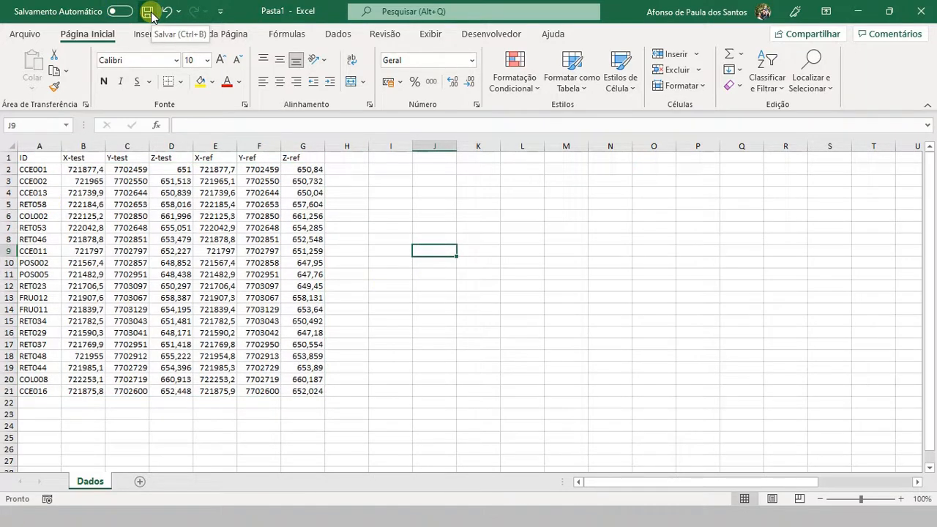
- Format the test and reference coordinates in B2:G21 as numbers with three decimal places
{"action": "left_click_drag", "start_coordinate": [82, 169], "coordinate": [307, 386]}
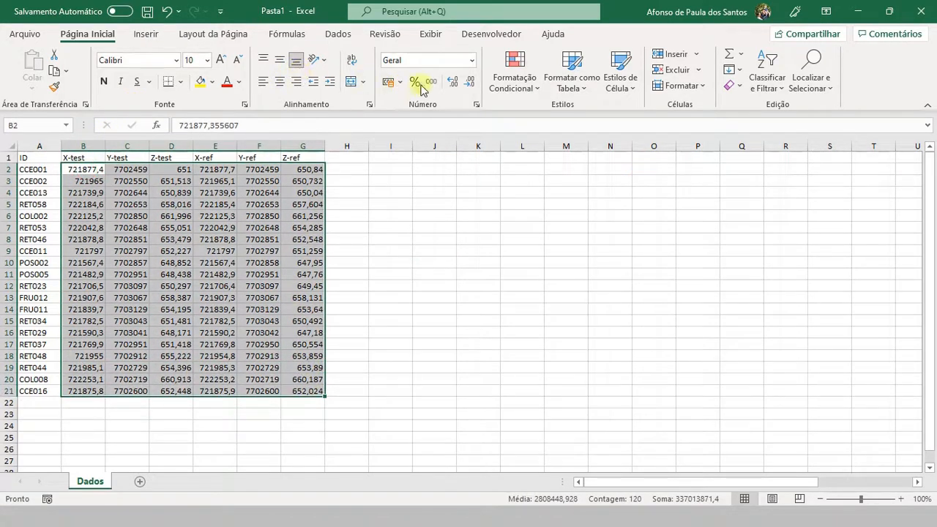
{"action": "left_click", "coordinate": [470, 82]}
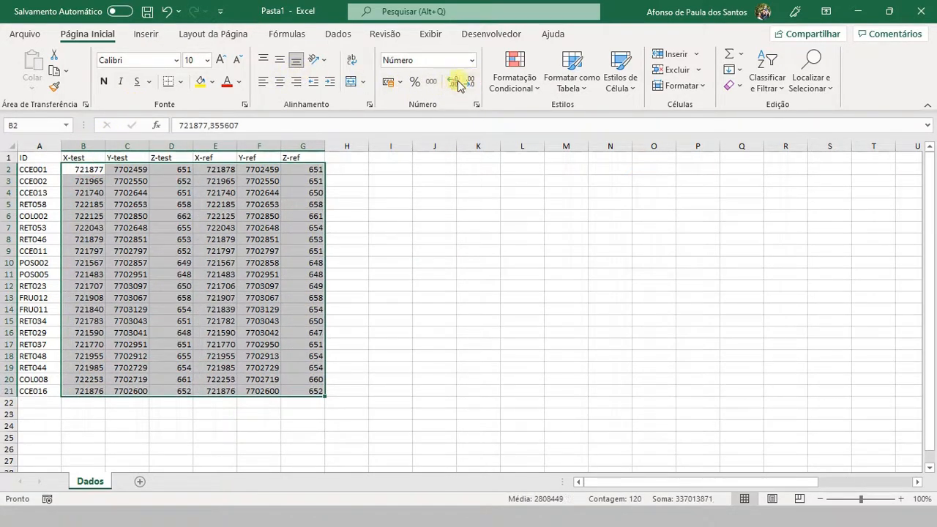
{"action": "left_click", "coordinate": [453, 83]}
{"action": "left_click", "coordinate": [452, 82]}
{"action": "left_click", "coordinate": [452, 82]}
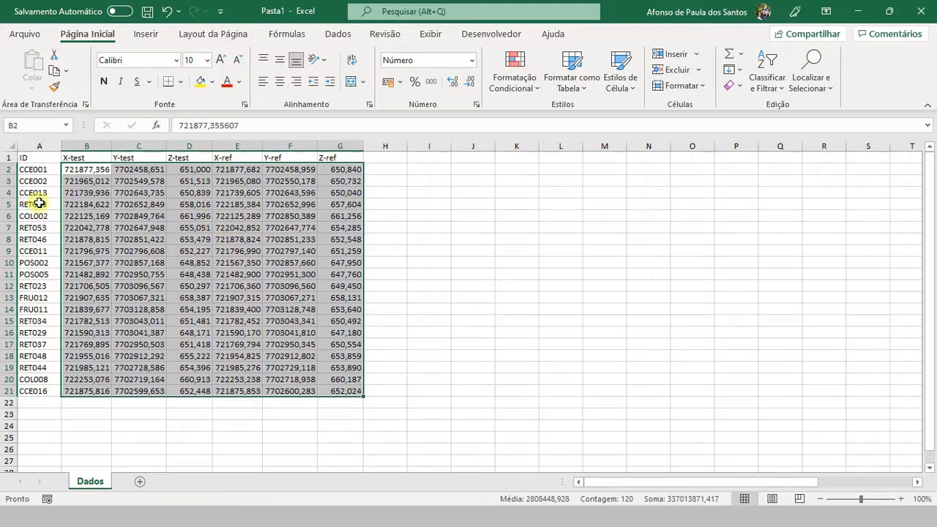
{"action": "left_click", "coordinate": [105, 180]}
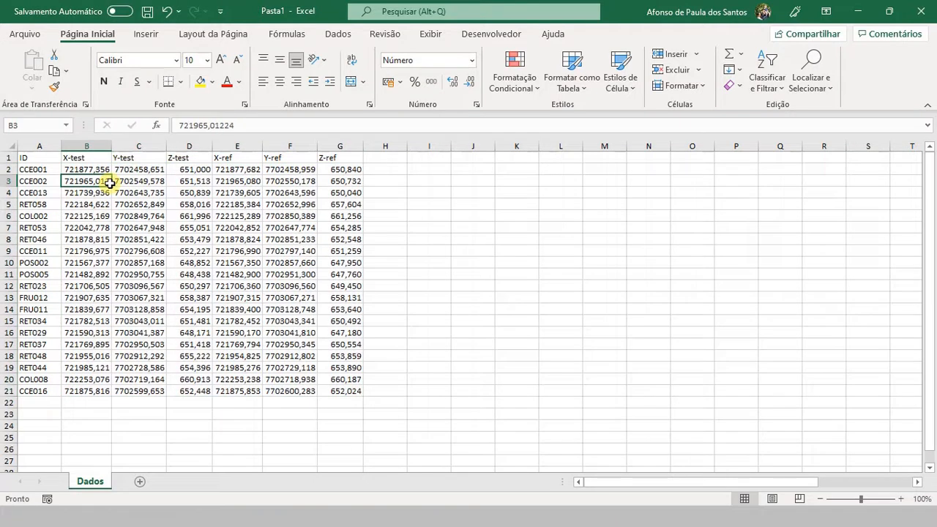
{"action": "left_click", "coordinate": [156, 180]}
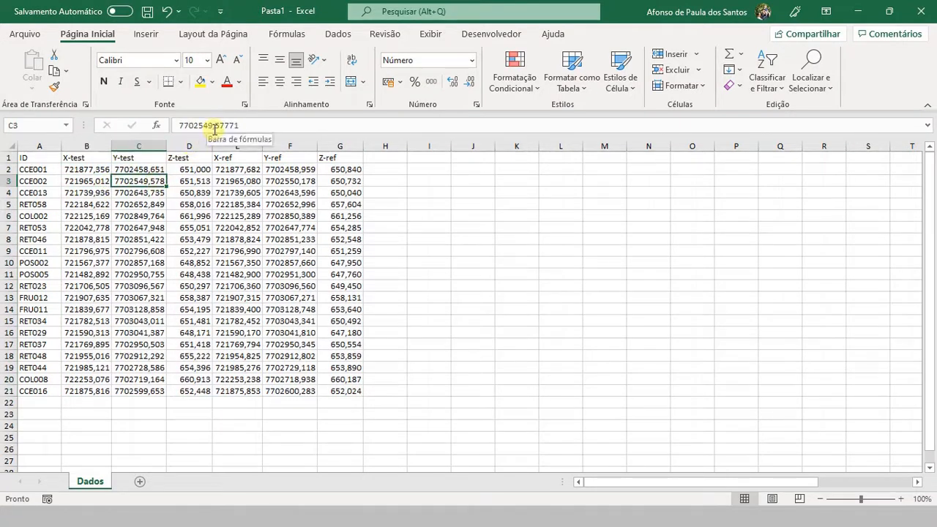
- Open Notepad, copy the selected join records from the ArcMap attribute table, and paste them into the blank note
{"action": "left_click", "coordinate": [16, 516]}
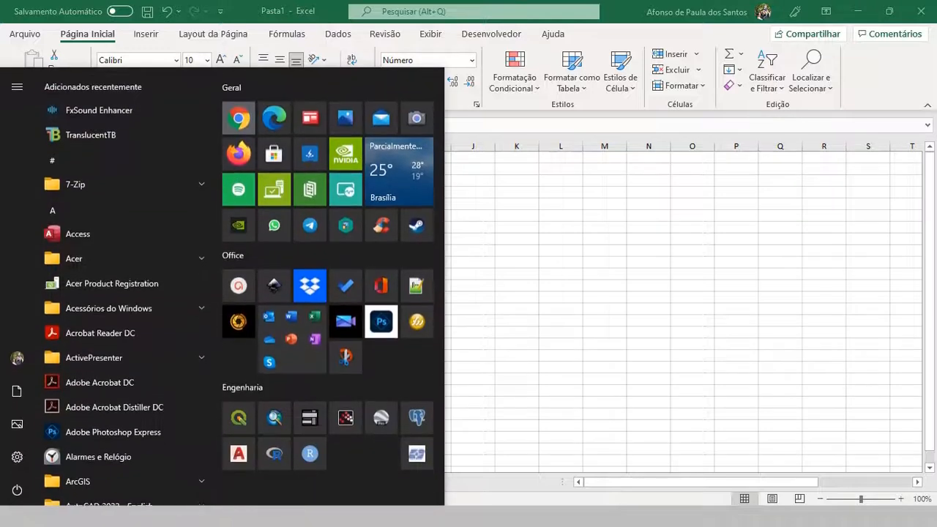
{"action": "type", "text": "bloc"}
{"action": "key", "text": "Return"}
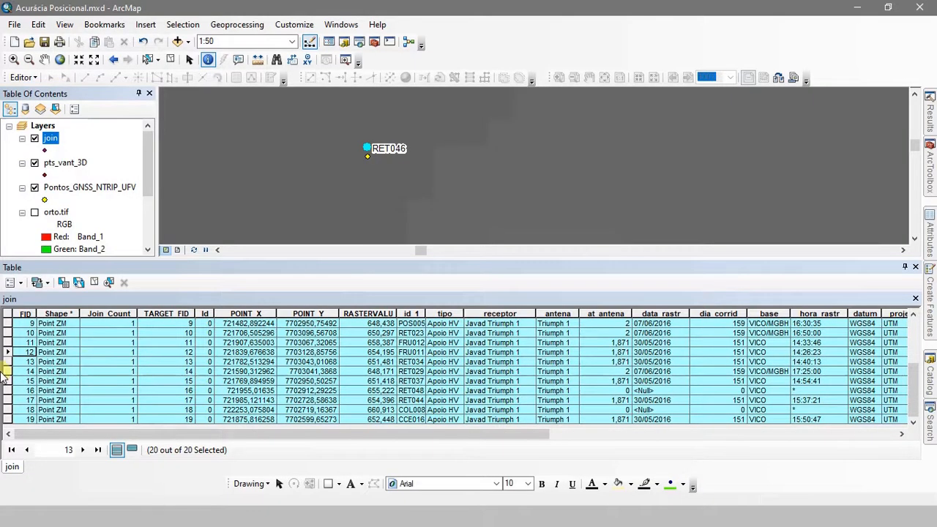
{"action": "right_click", "coordinate": [6, 362]}
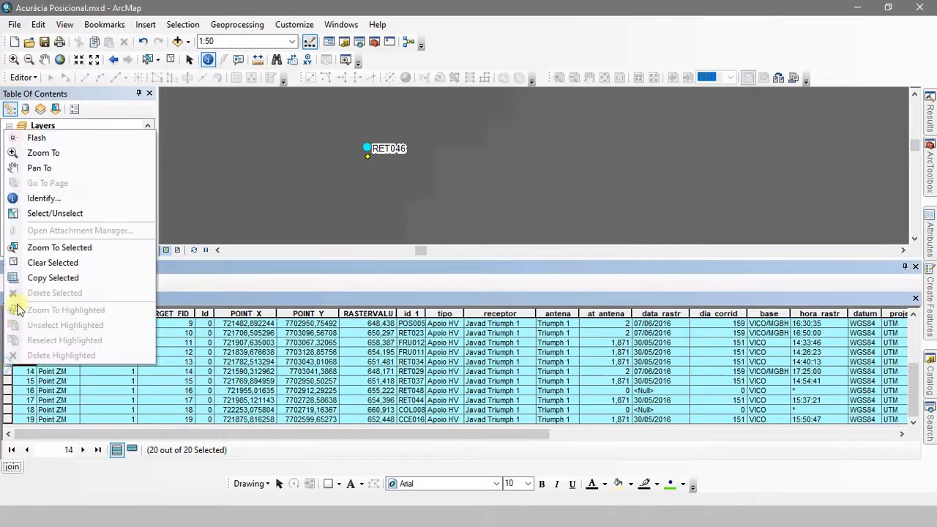
{"action": "left_click", "coordinate": [33, 277]}
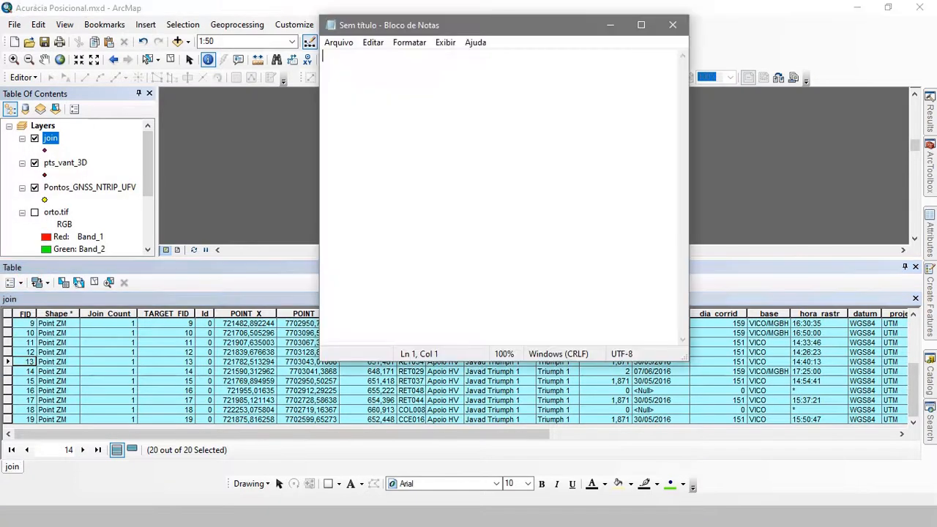
{"action": "key", "text": "ctrl+v"}
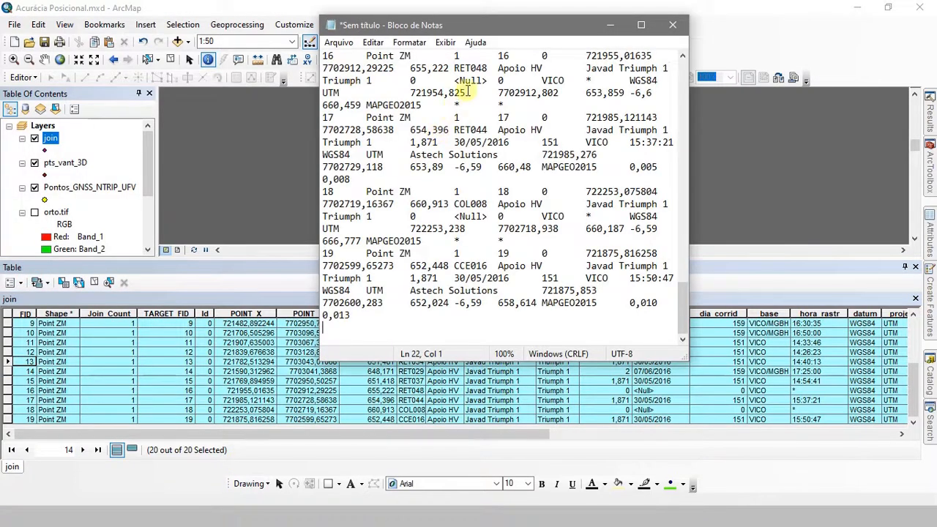
- Inspect the decimal separator in the pasted coordinates, and close Notepad without saving the note
{"action": "left_click_drag", "start_coordinate": [442, 97], "coordinate": [448, 98]}
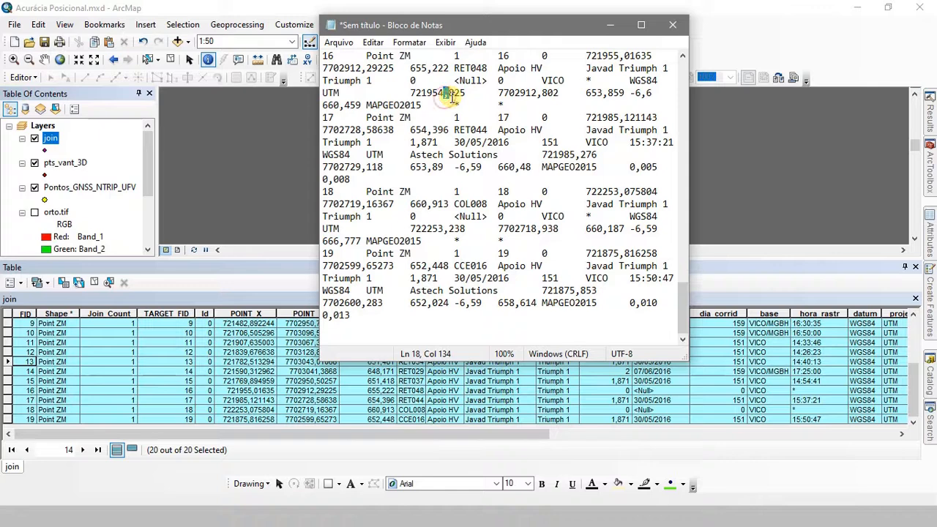
{"action": "left_click", "coordinate": [386, 153]}
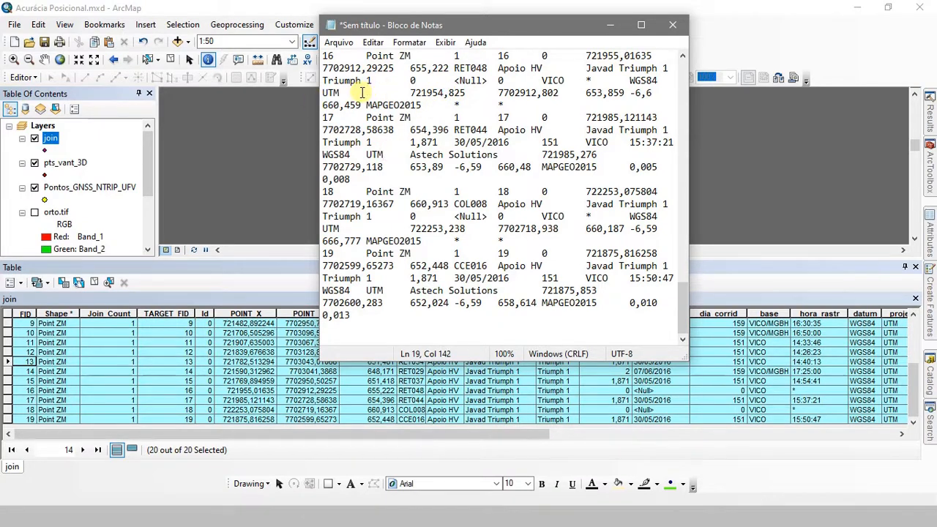
{"action": "left_click", "coordinate": [671, 28]}
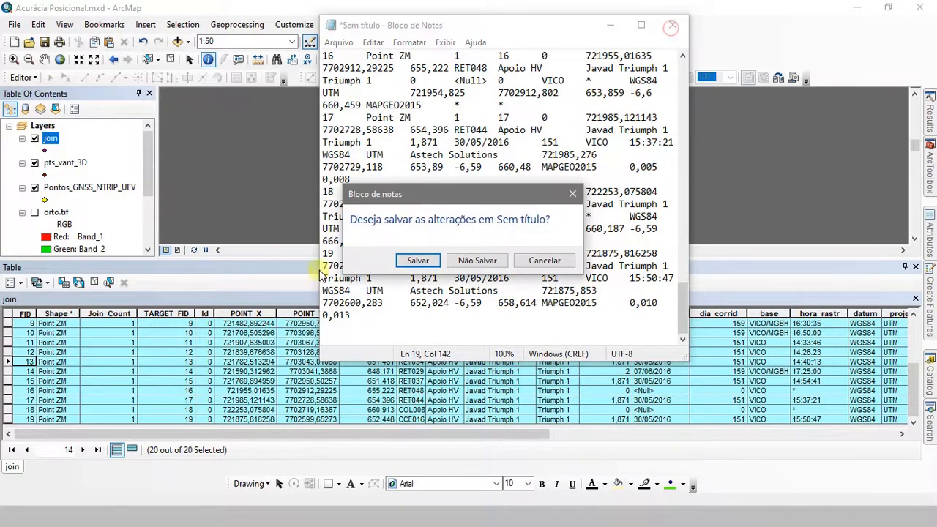
{"action": "left_click", "coordinate": [476, 260]}
{"action": "key", "text": "alt+Tab"}
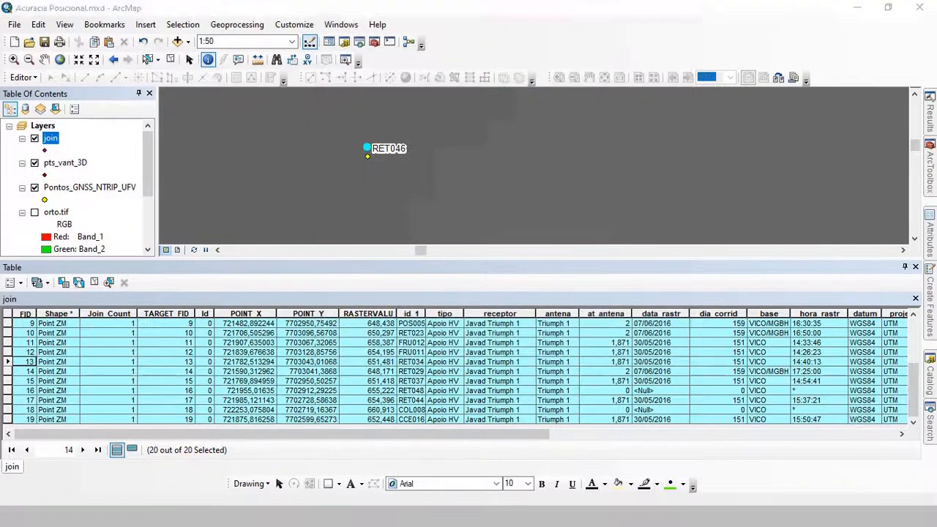
- Switch to Excel and copy the point IDs and coordinates in A2:G21, leaving out the header row
{"action": "left_click", "coordinate": [139, 192]}
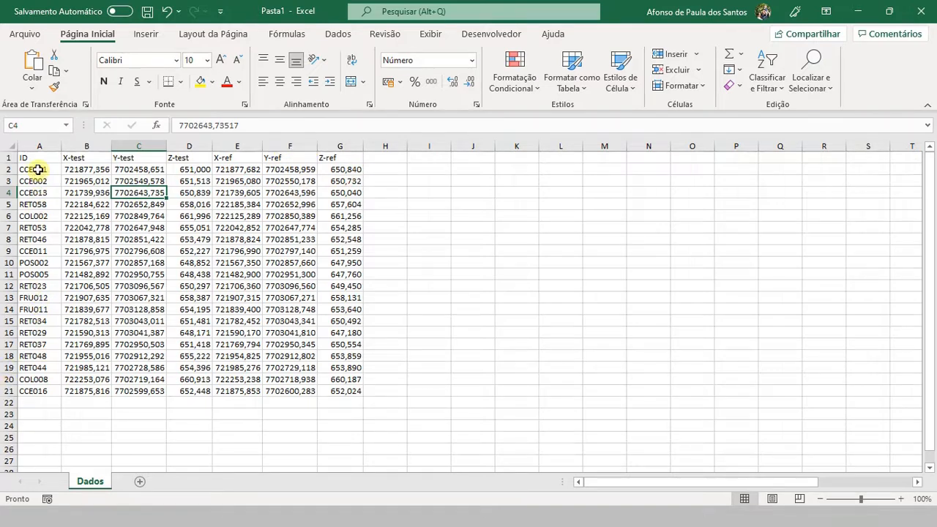
{"action": "left_click_drag", "start_coordinate": [34, 169], "coordinate": [341, 395]}
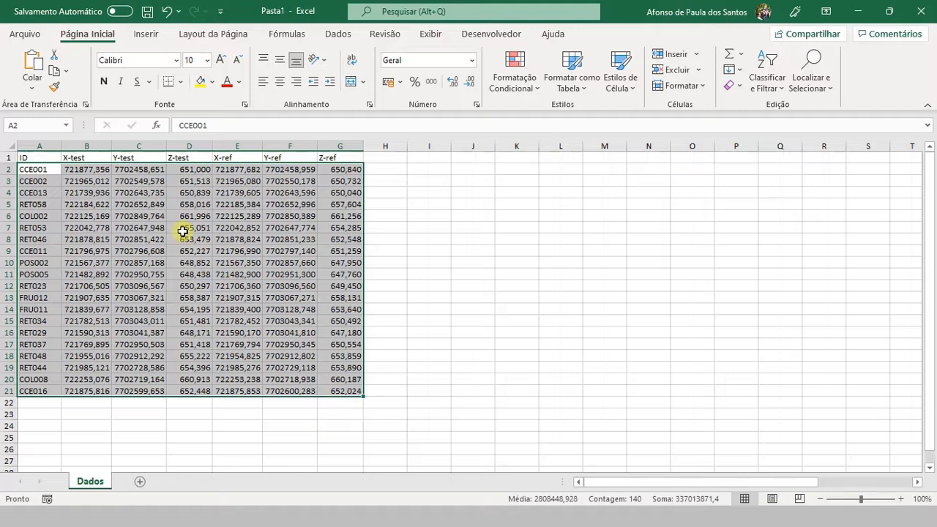
{"action": "key", "text": "ctrl+c"}
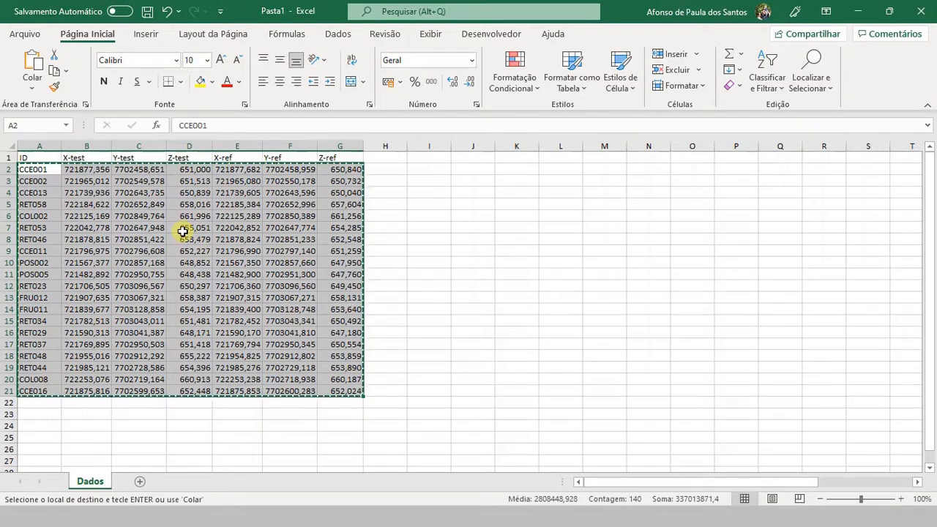
- Open a blank Notepad note, paste the copied records, and widen the window so each record fits on one line
{"action": "key", "text": "super"}
{"action": "type", "text": "blo"}
{"action": "key", "text": "Return"}
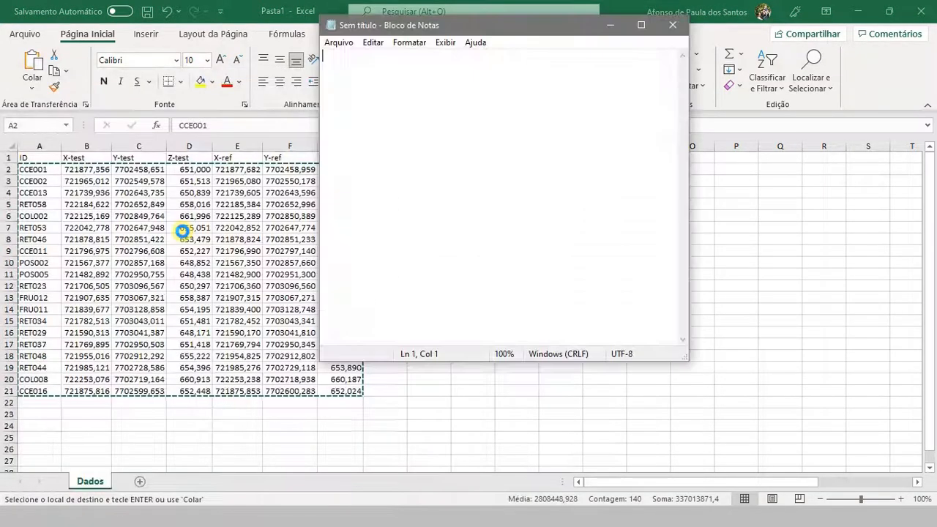
{"action": "key", "text": "ctrl+v"}
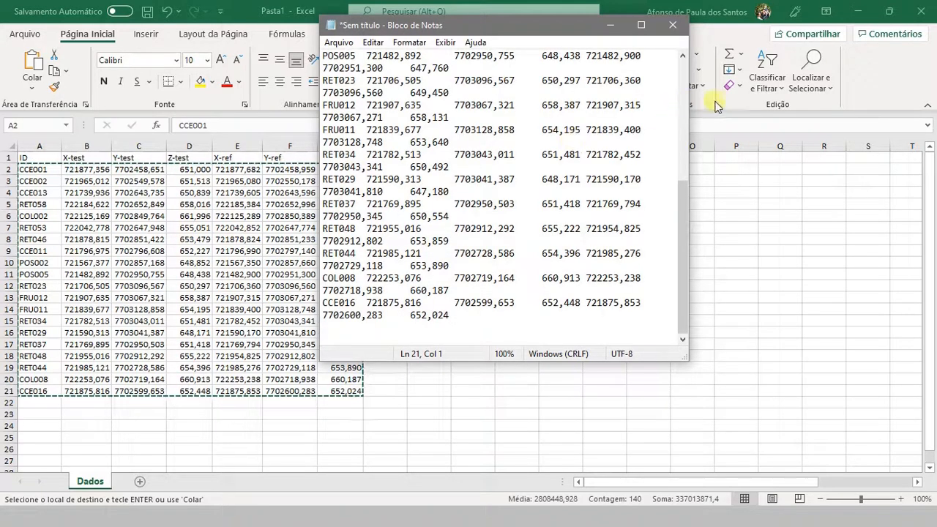
{"action": "left_click_drag", "start_coordinate": [683, 108], "coordinate": [928, 124]}
{"action": "left_click_drag", "start_coordinate": [444, 25], "coordinate": [260, 101]}
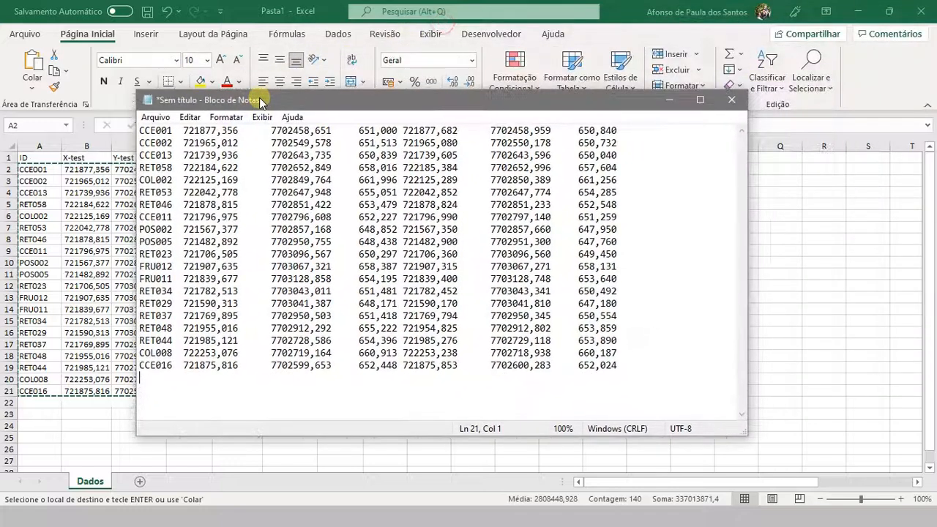
- Start saving the note under a new name and create and open a GeoPEC folder in C:\EAM434.dados\P12
{"action": "left_click", "coordinate": [155, 119]}
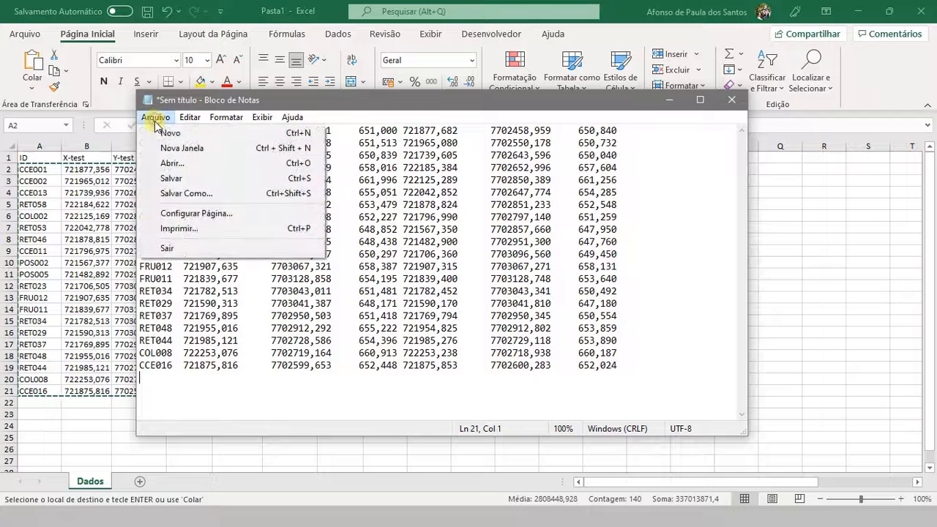
{"action": "left_click", "coordinate": [168, 194]}
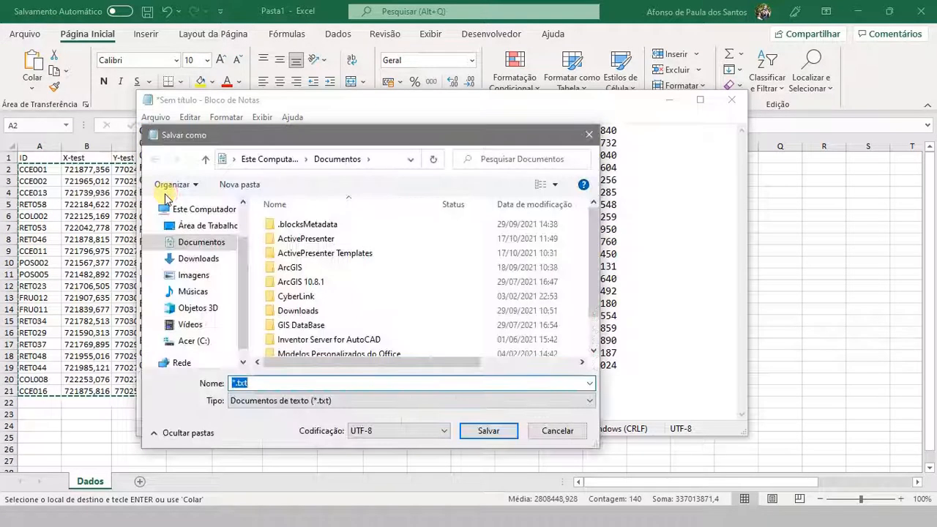
{"action": "left_click", "coordinate": [198, 341]}
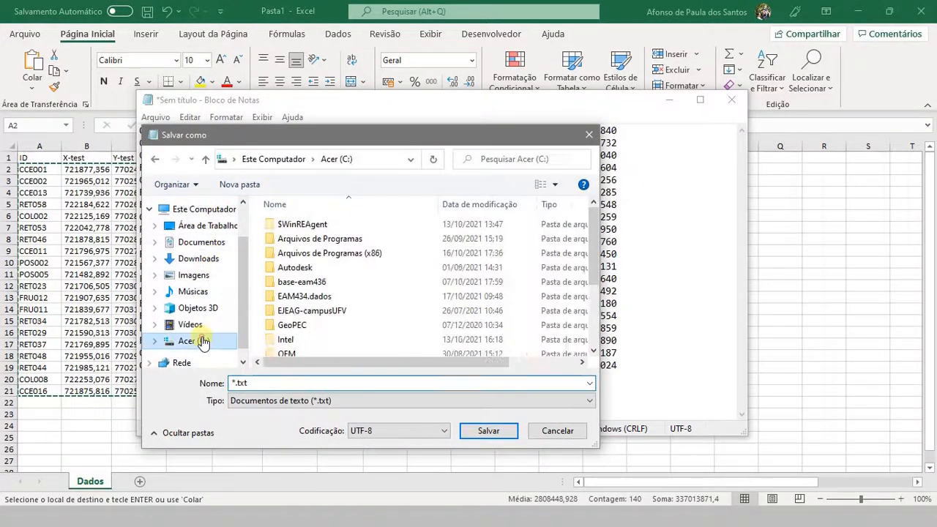
{"action": "double_click", "coordinate": [302, 302]}
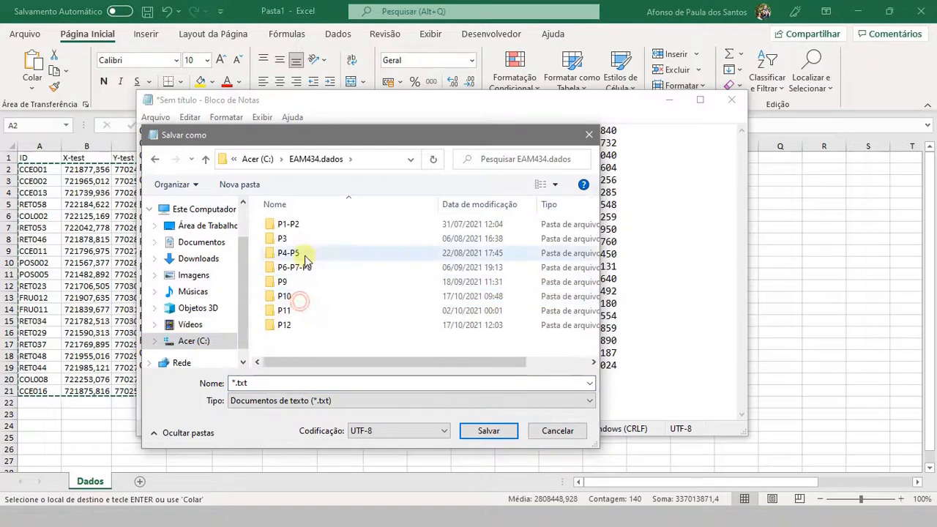
{"action": "double_click", "coordinate": [284, 327]}
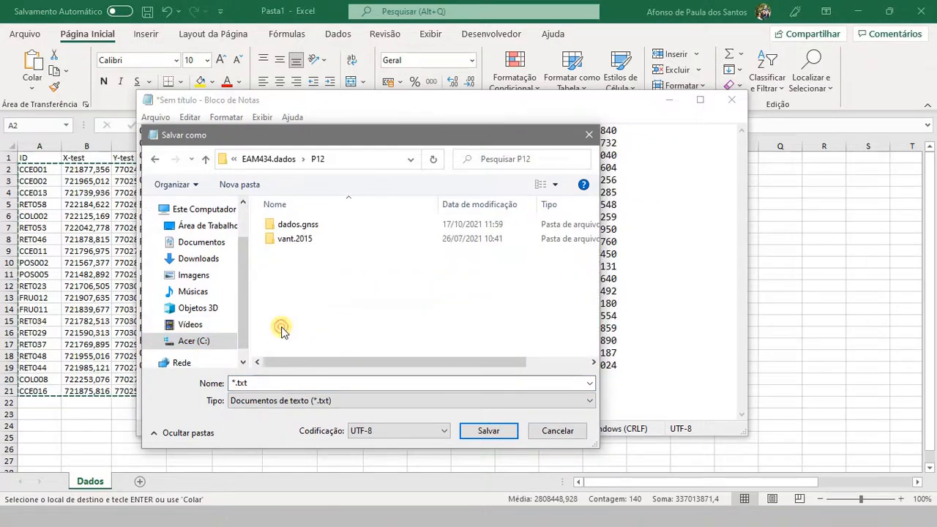
{"action": "left_click", "coordinate": [252, 183]}
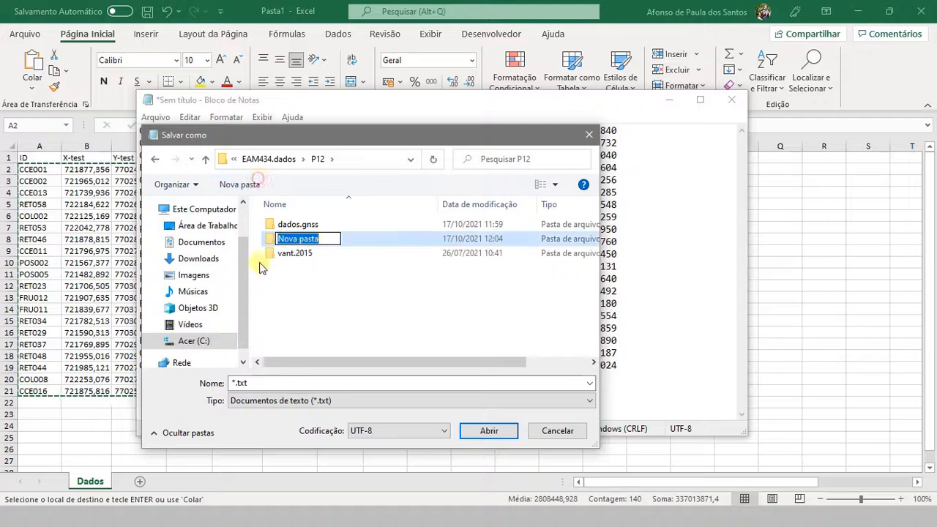
{"action": "type", "text": "GeoPEC"}
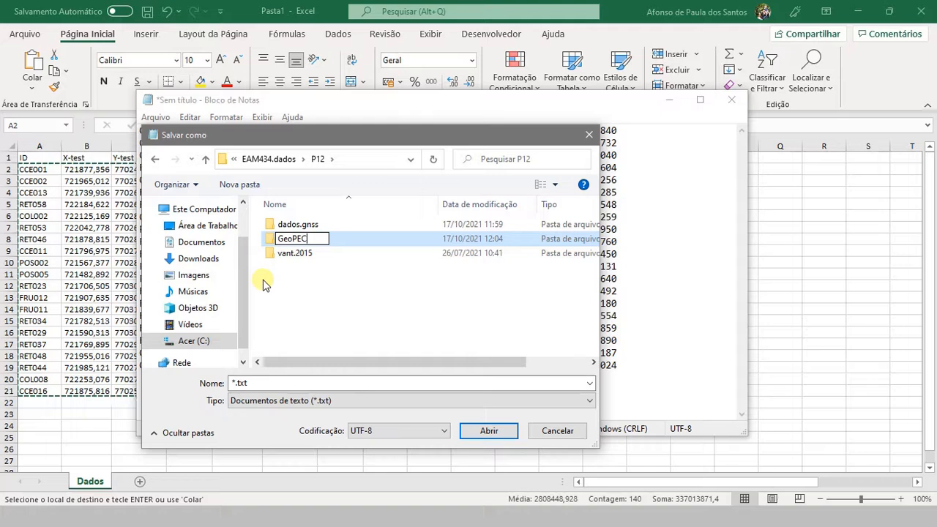
{"action": "key", "text": "Return"}
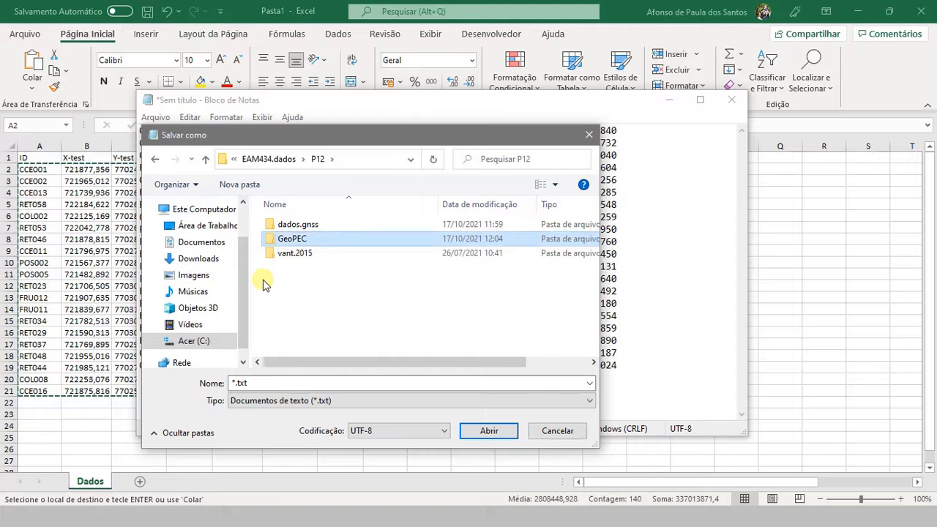
{"action": "double_click", "coordinate": [291, 237]}
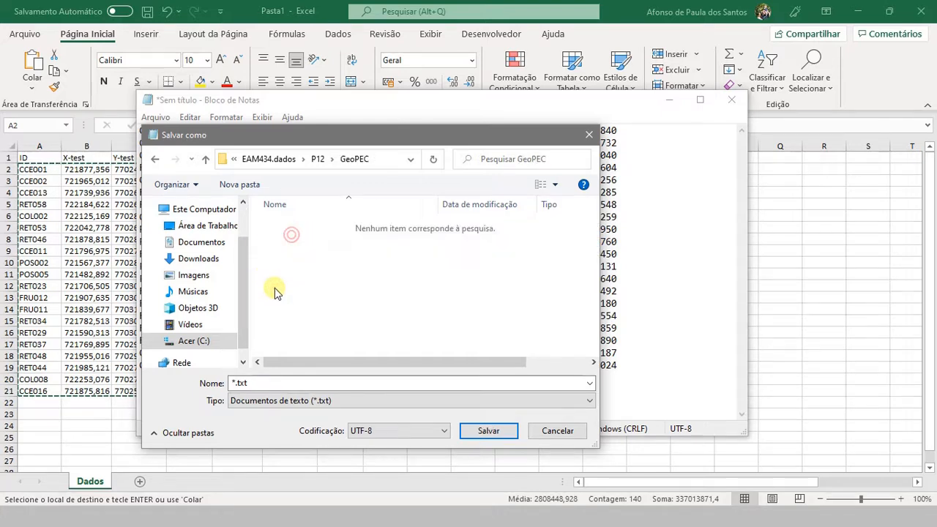
- Save the note as the text document entrada_20pts_ID-test-ref_sepTAB in the GeoPEC folder
{"action": "left_click", "coordinate": [265, 386]}
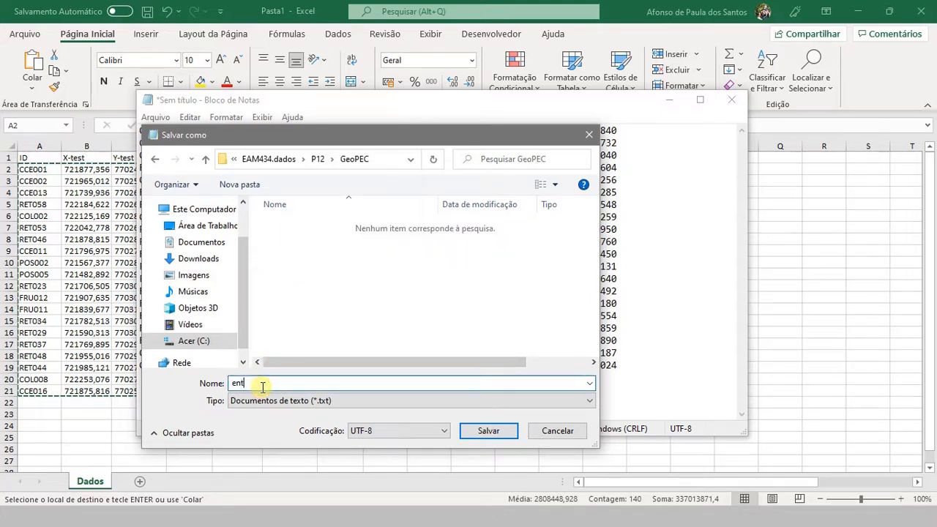
{"action": "type", "text": "entrada_20pts_"}
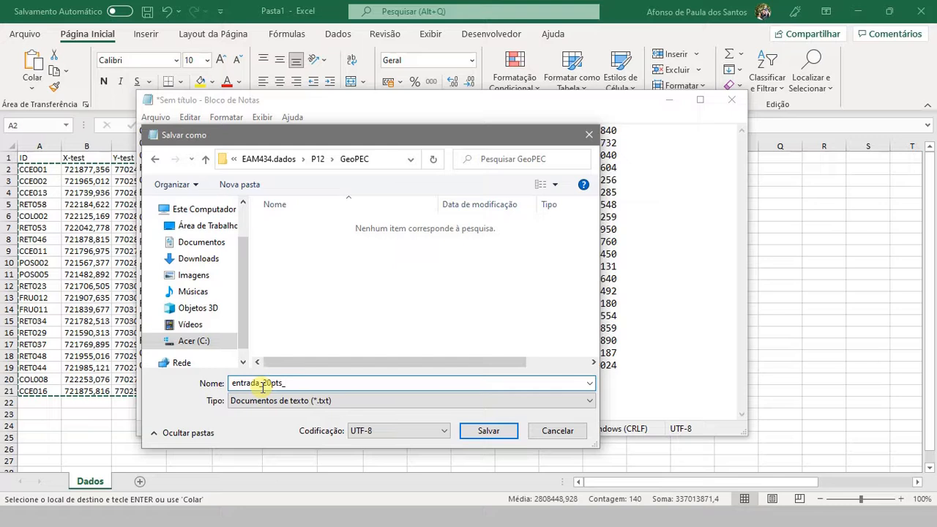
{"action": "type", "text": "ID-test-ref_"}
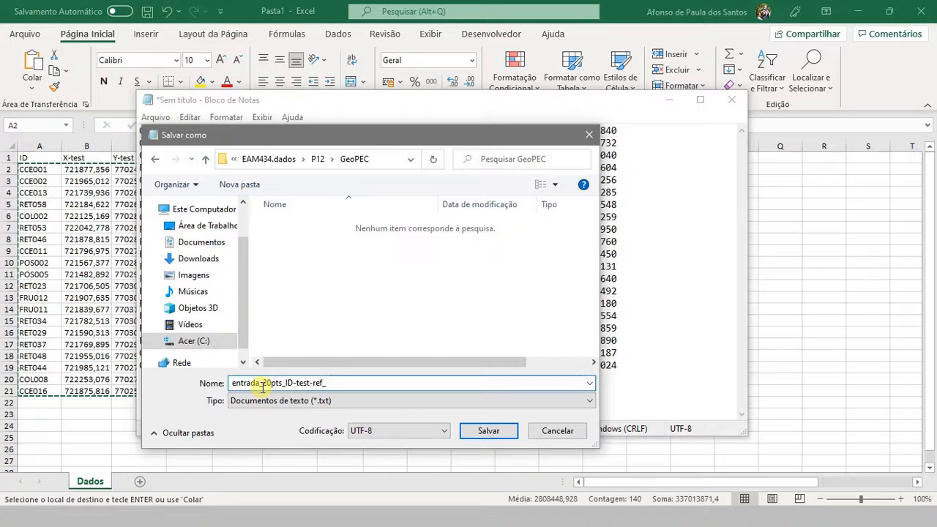
{"action": "type", "text": "sepTAB"}
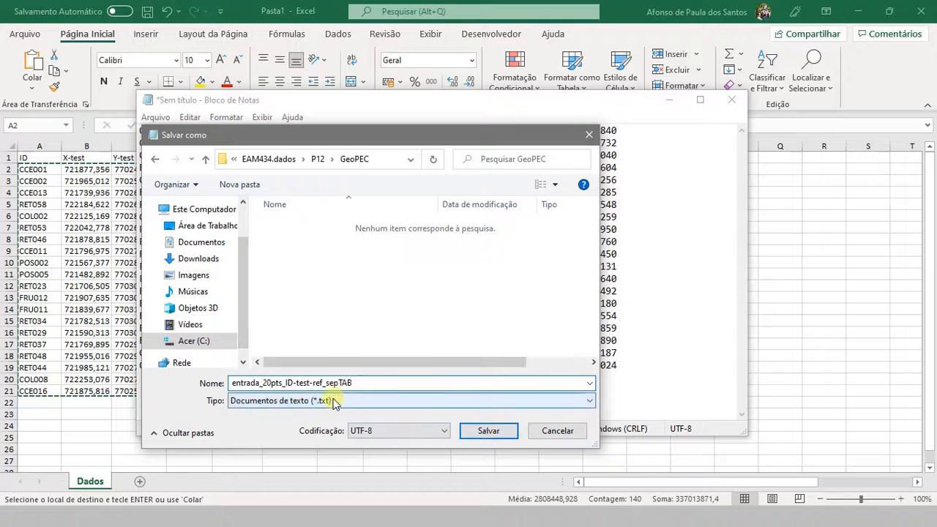
{"action": "left_click", "coordinate": [487, 432]}
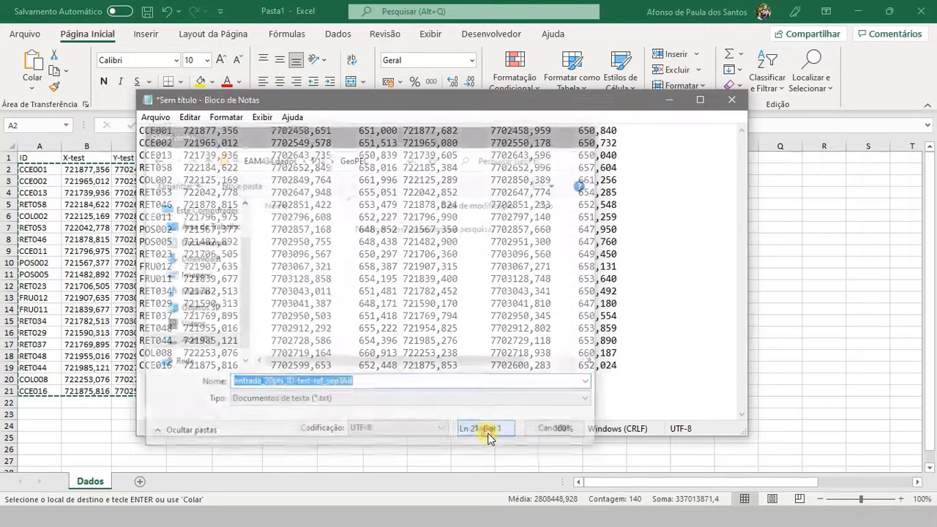
- Return to Excel, clear the copy marquee, and choose C:\EAM434.dados\P12\GeoPEC as the workbook's save location
{"action": "left_click", "coordinate": [50, 283]}
{"action": "left_click", "coordinate": [429, 272]}
{"action": "key", "text": "Escape"}
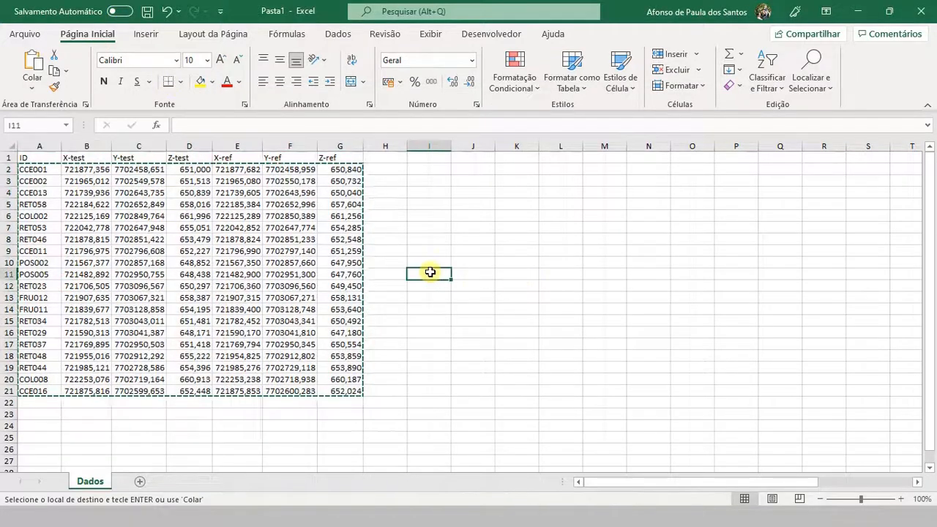
{"action": "left_click", "coordinate": [151, 12]}
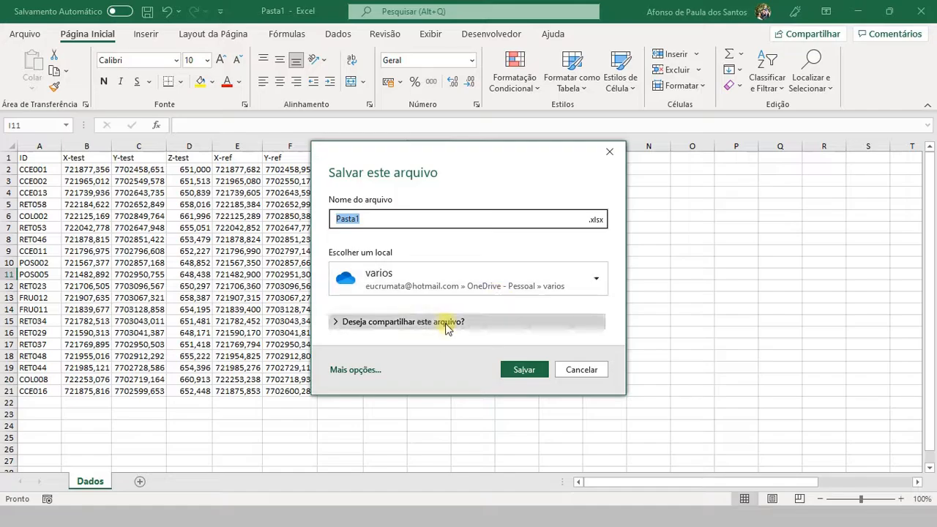
{"action": "left_click", "coordinate": [360, 370]}
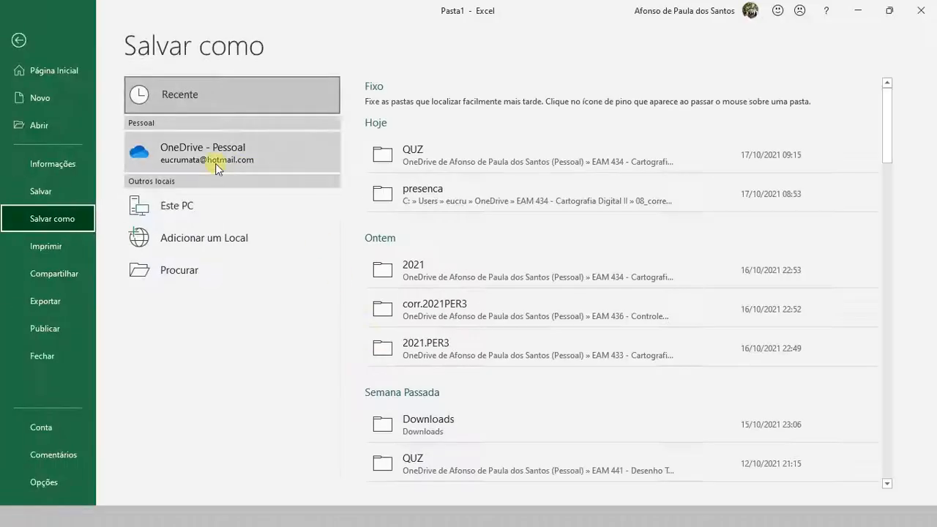
{"action": "left_click", "coordinate": [179, 270]}
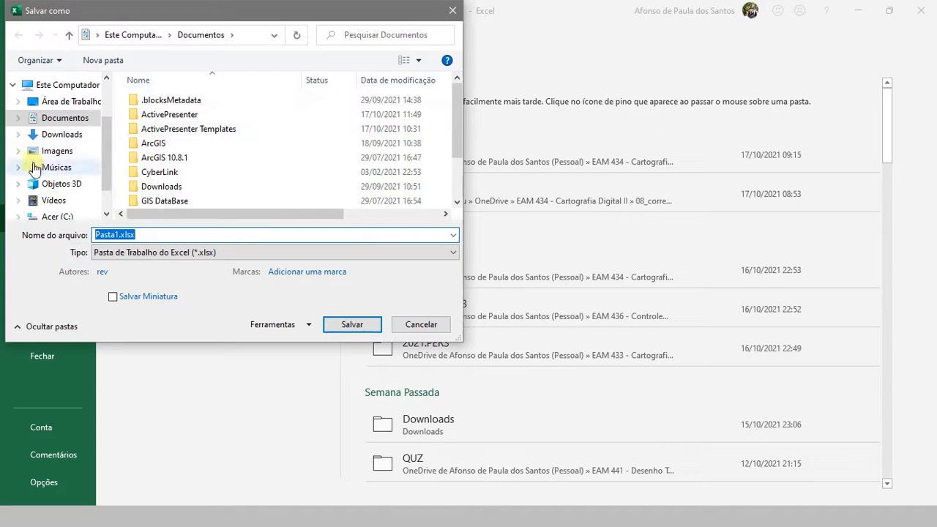
{"action": "left_click", "coordinate": [60, 215]}
{"action": "double_click", "coordinate": [148, 174]}
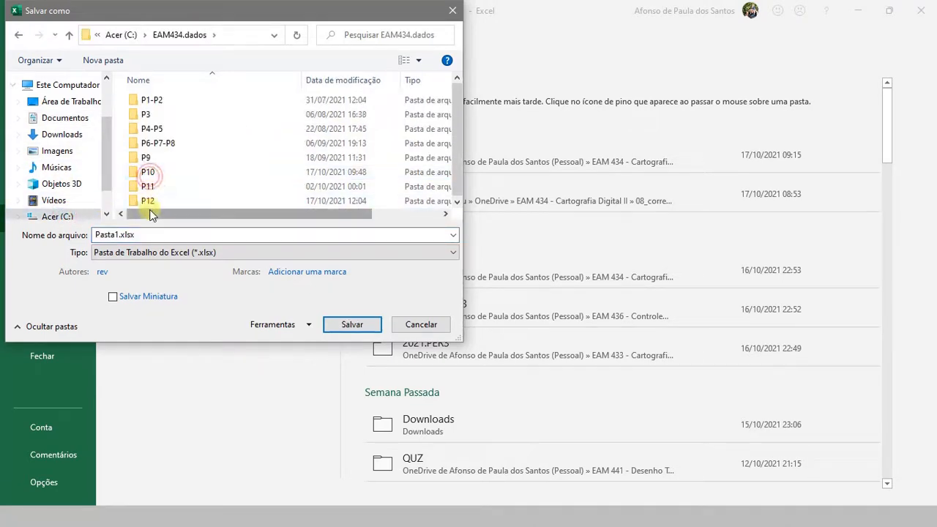
{"action": "double_click", "coordinate": [149, 200]}
{"action": "double_click", "coordinate": [158, 114]}
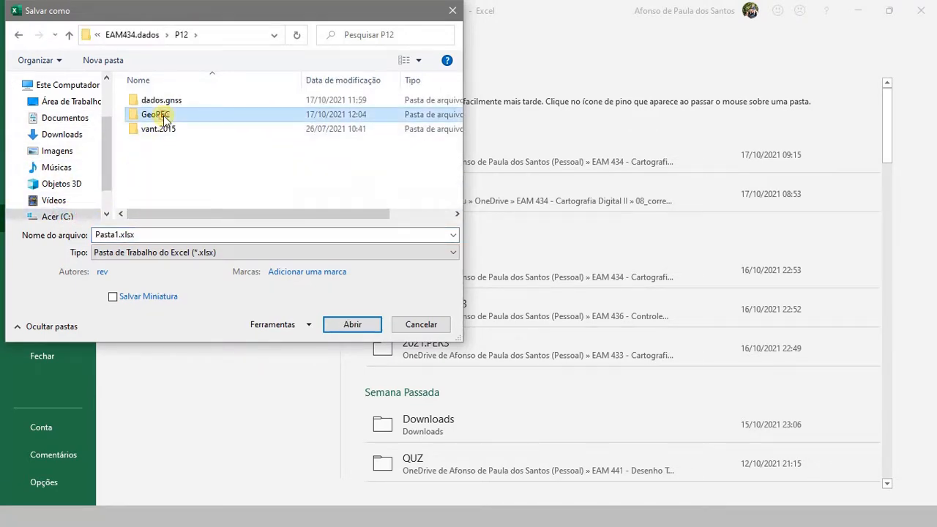
- Save the workbook as pontos.xlsx, close Excel, and reposition the Notepad window over ArcMap
{"action": "double_click", "coordinate": [139, 234]}
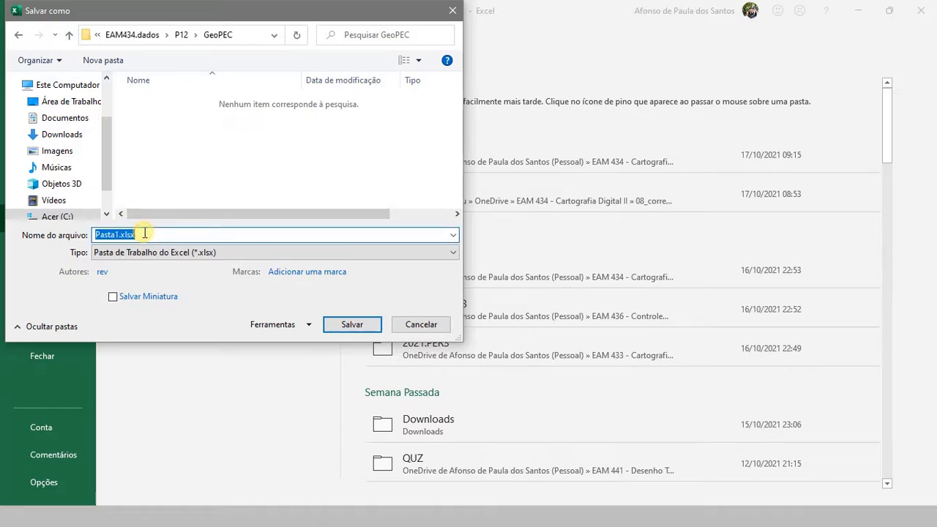
{"action": "type", "text": "pontos"}
{"action": "key", "text": "Return"}
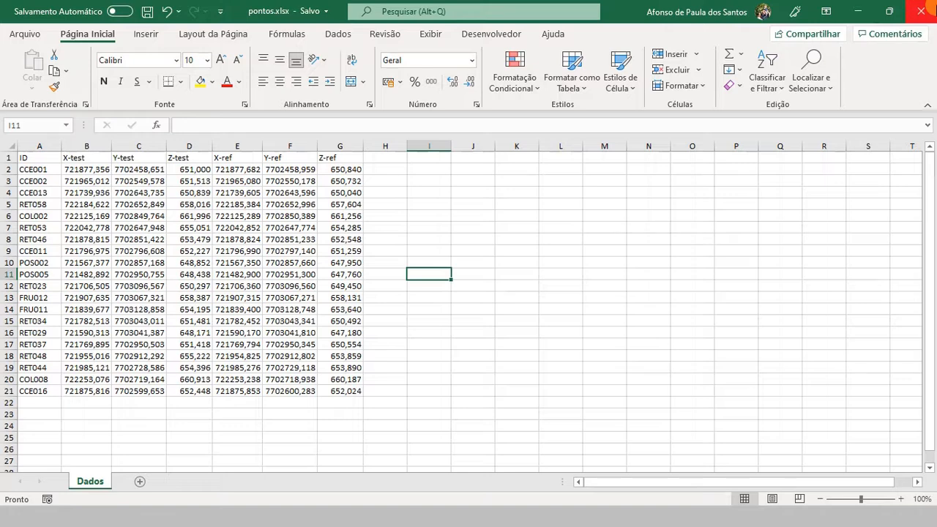
{"action": "left_click", "coordinate": [920, 10]}
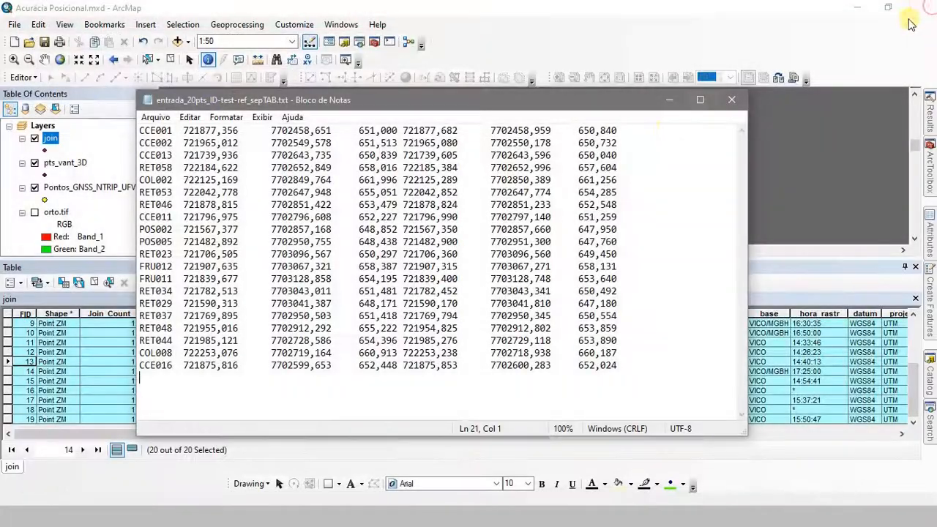
{"action": "left_click_drag", "start_coordinate": [271, 101], "coordinate": [297, 96]}
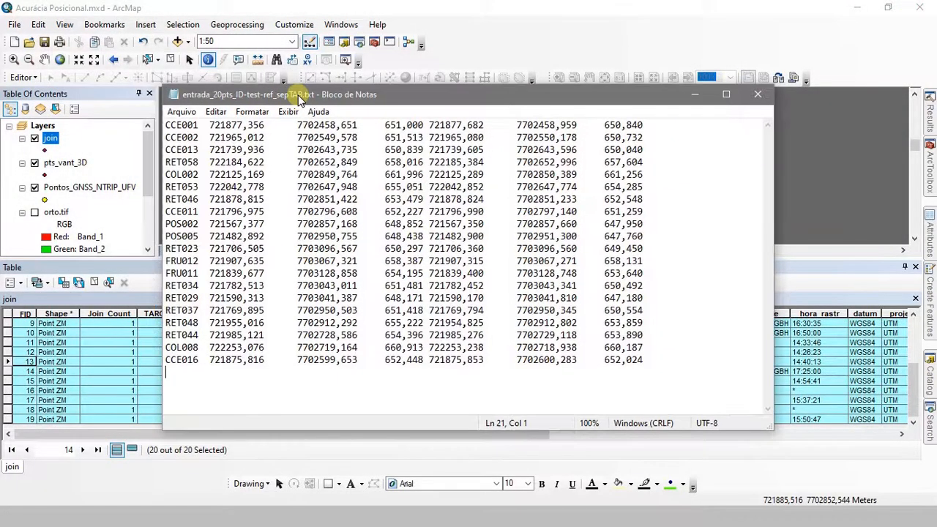